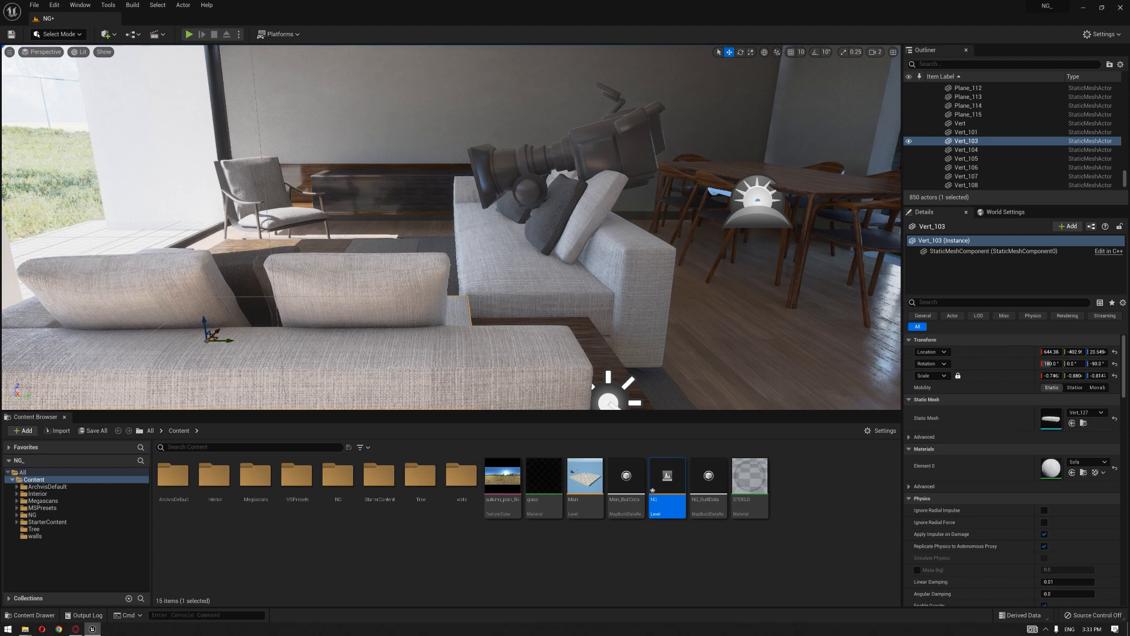
pyautogui.moveTo(450, 227); pyautogui.dragTo(481, 254, button='right')
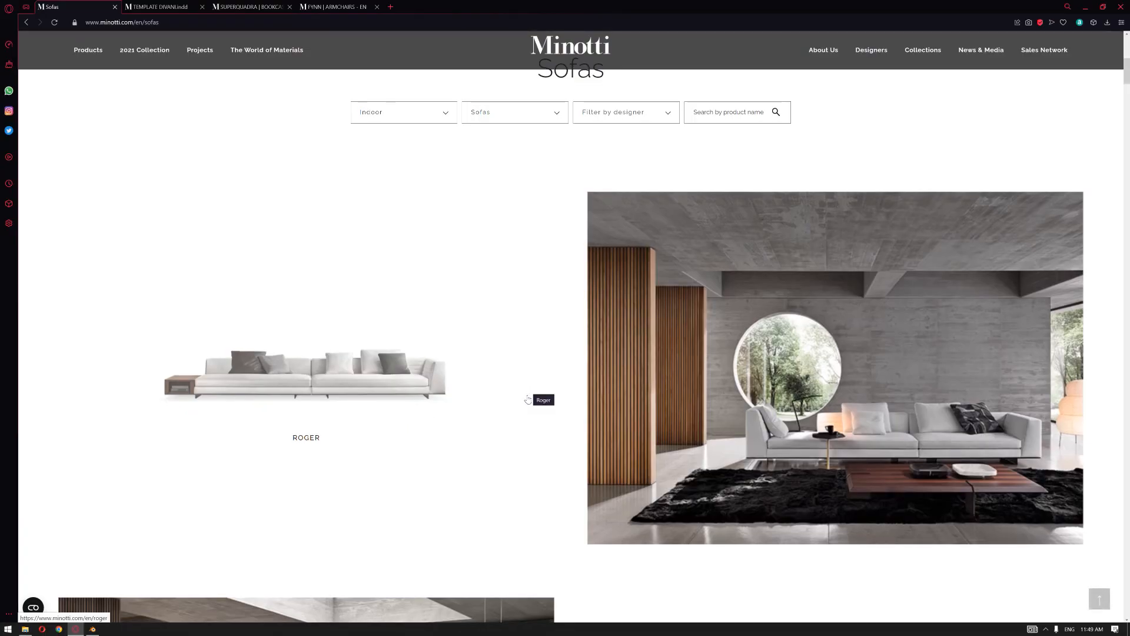
# Step: Look over the first models and the header photo on Minotti's Sofas page
pyautogui.scroll(-3, 525, 405)
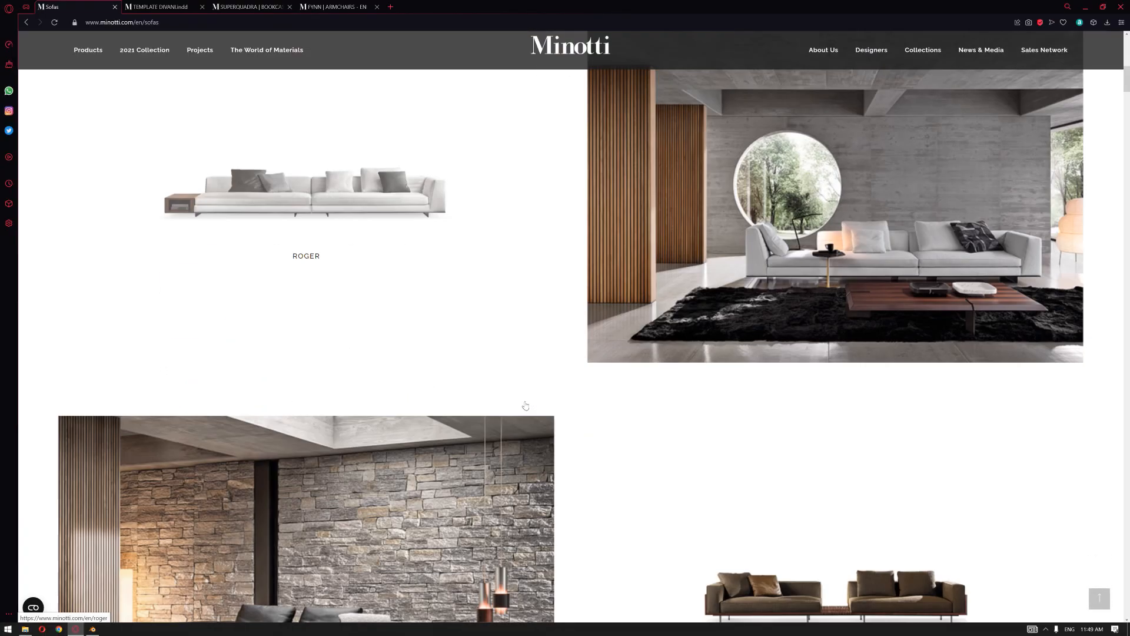
pyautogui.scroll(5, 512, 388)
pyautogui.scroll(-3, 506, 377)
pyautogui.scroll(3, 512, 383)
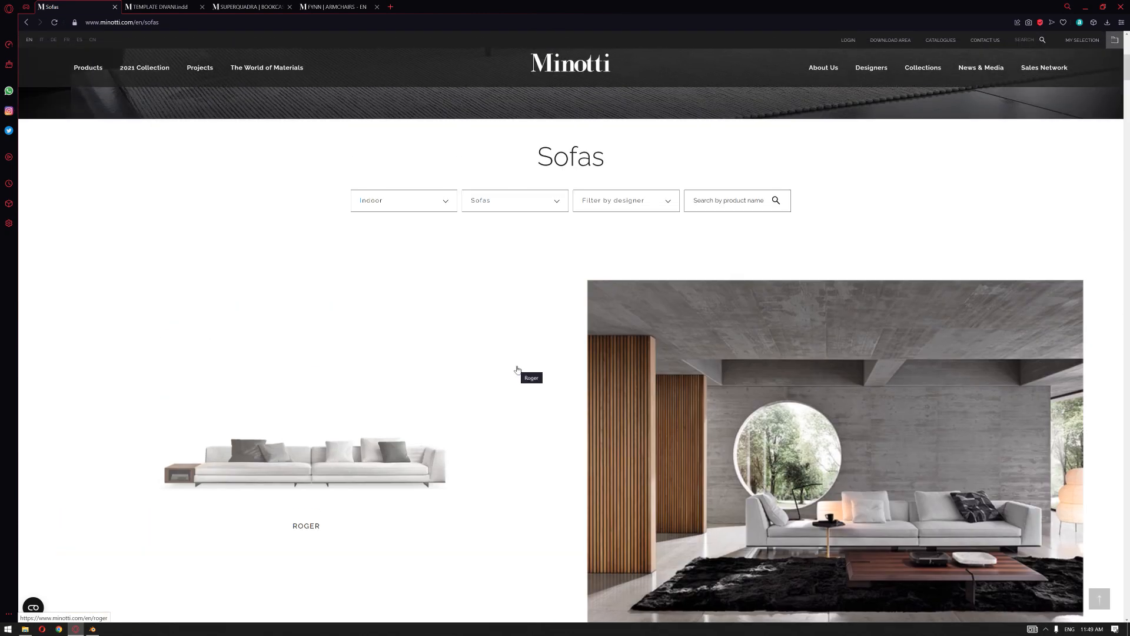
pyautogui.scroll(5, 518, 300)
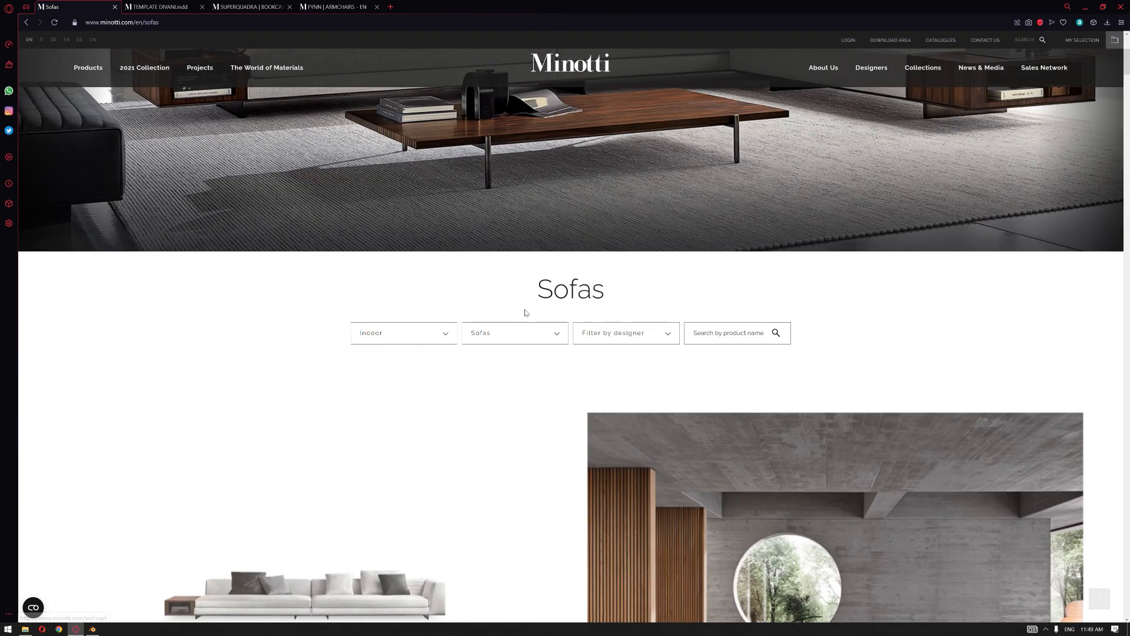
pyautogui.scroll(2, 531, 272)
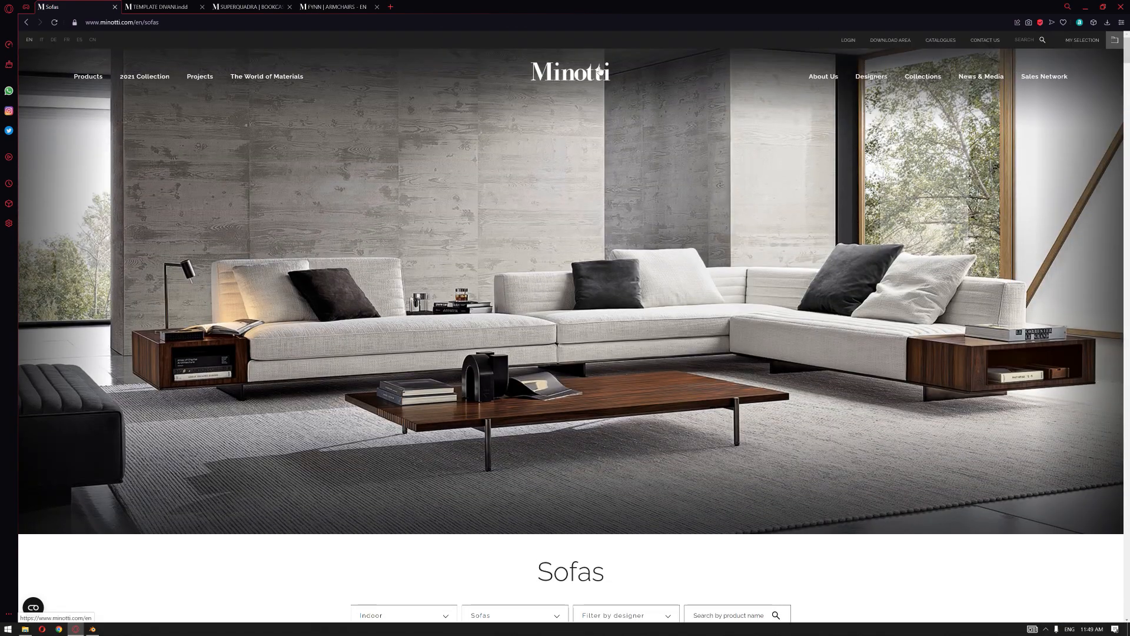
pyautogui.click(92, 81)
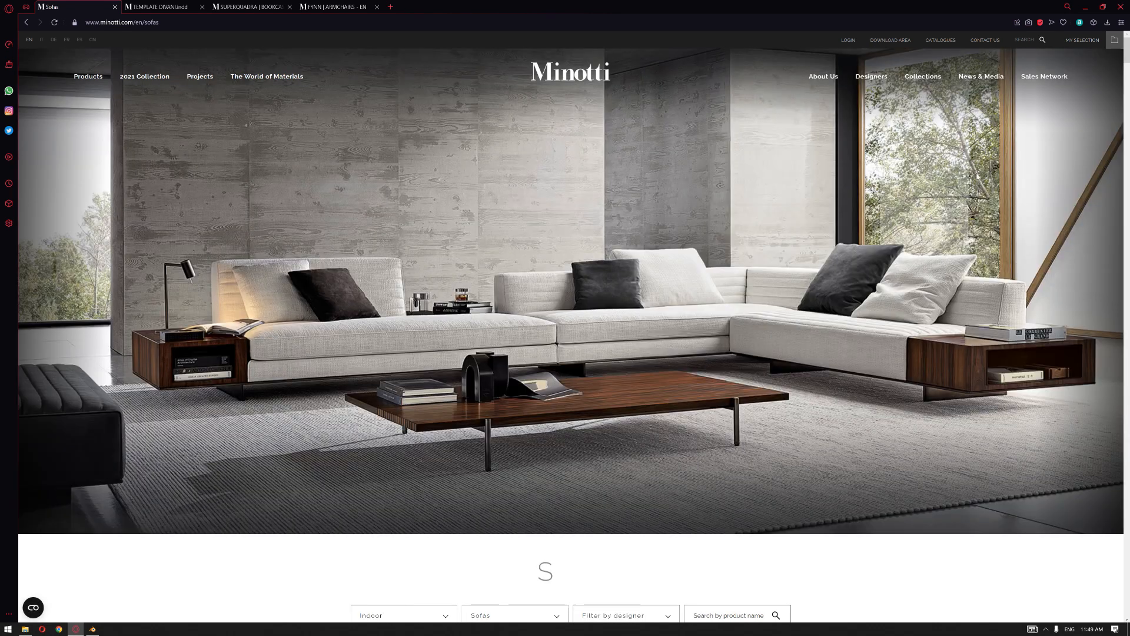
# Step: Find the White sofa further down the Minotti sofa list and open its product page
pyautogui.moveTo(1126, 59); pyautogui.dragTo(1123, 389)
pyautogui.scroll(-20, 1014, 345)
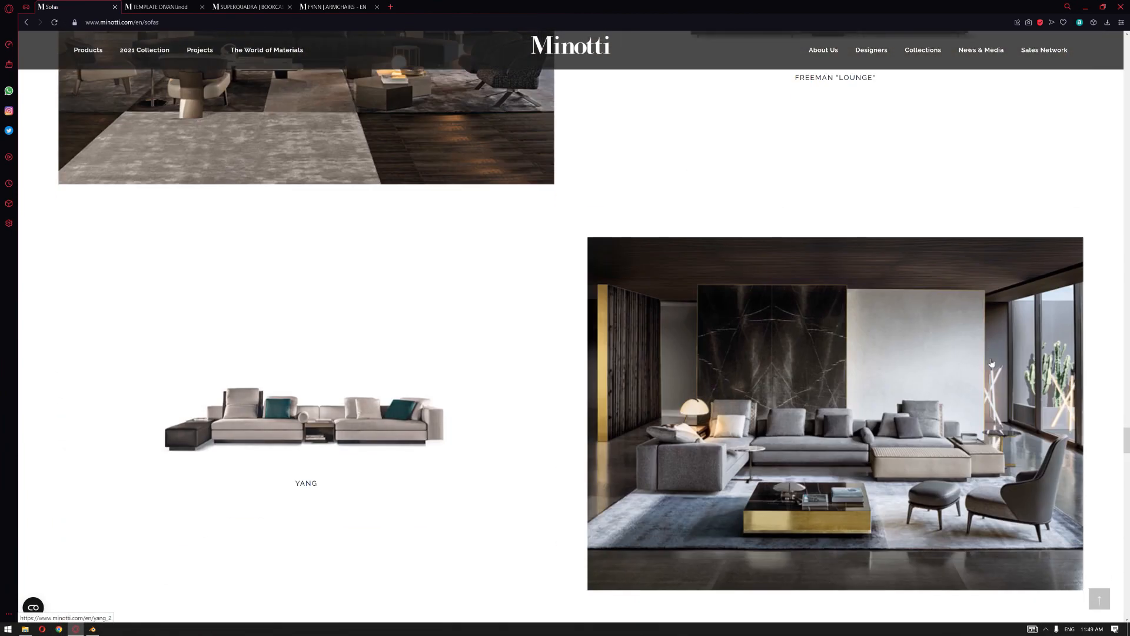
pyautogui.scroll(-8, 971, 368)
pyautogui.scroll(-4, 944, 372)
pyautogui.click(899, 400)
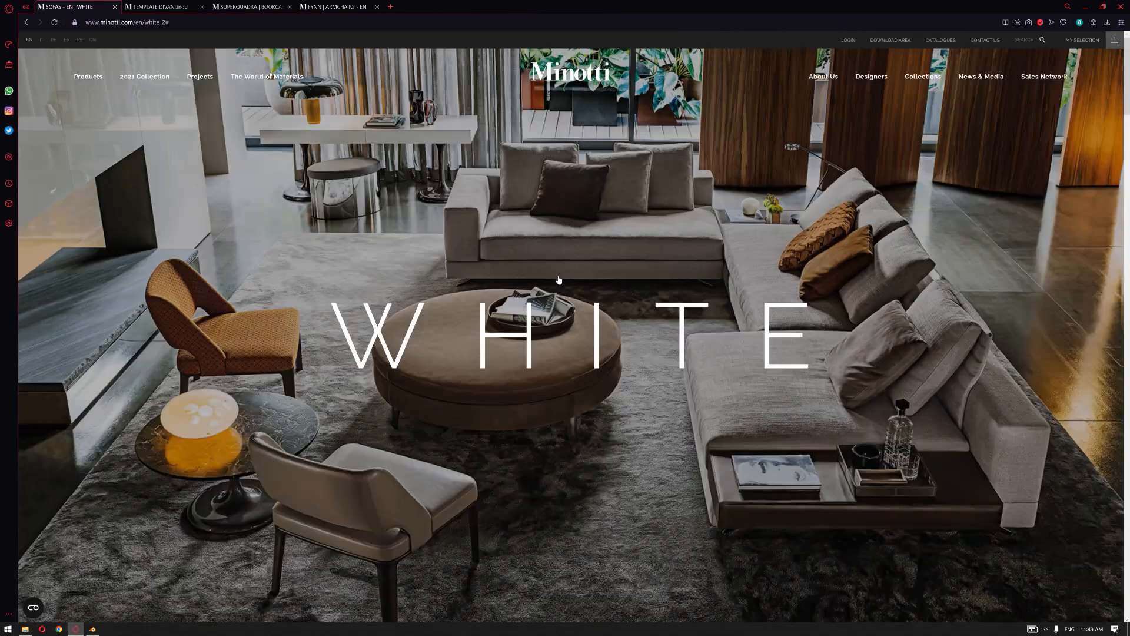
# Step: Open the White sofa's full photo gallery and view photos 15 and 16 enlarged
pyautogui.scroll(-5, 558, 279)
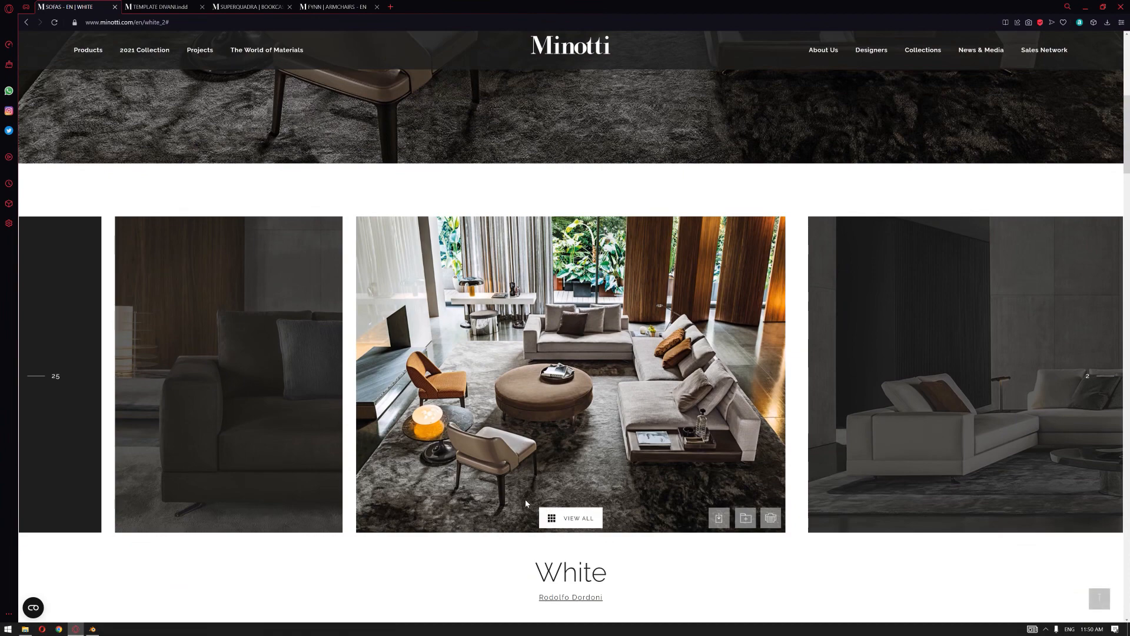
pyautogui.click(552, 518)
pyautogui.scroll(-4, 1053, 331)
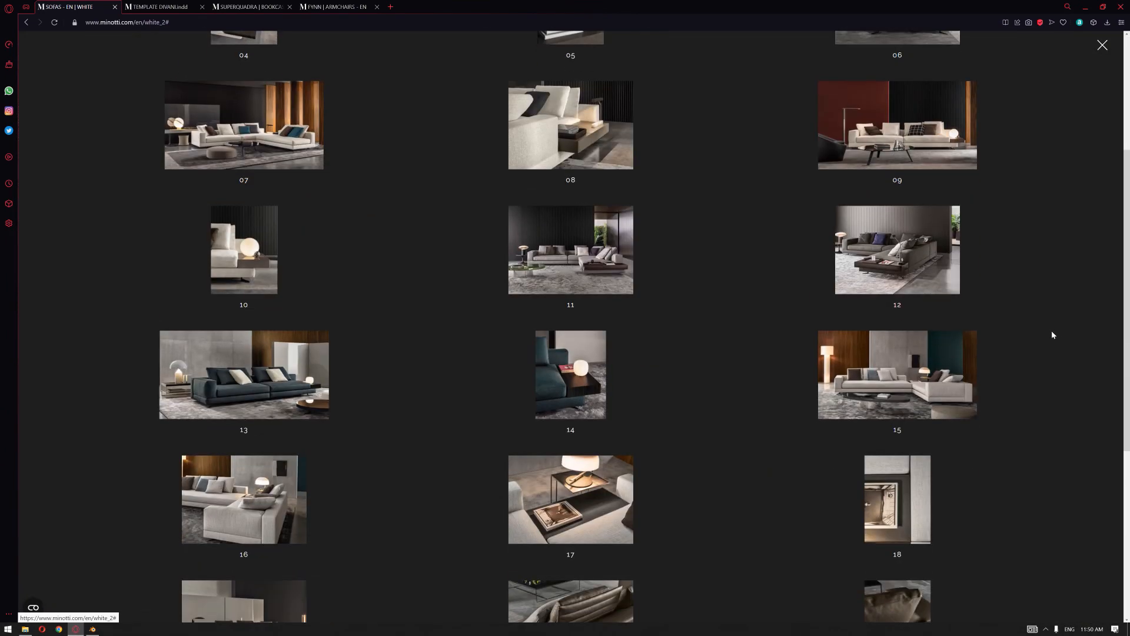
pyautogui.click(889, 359)
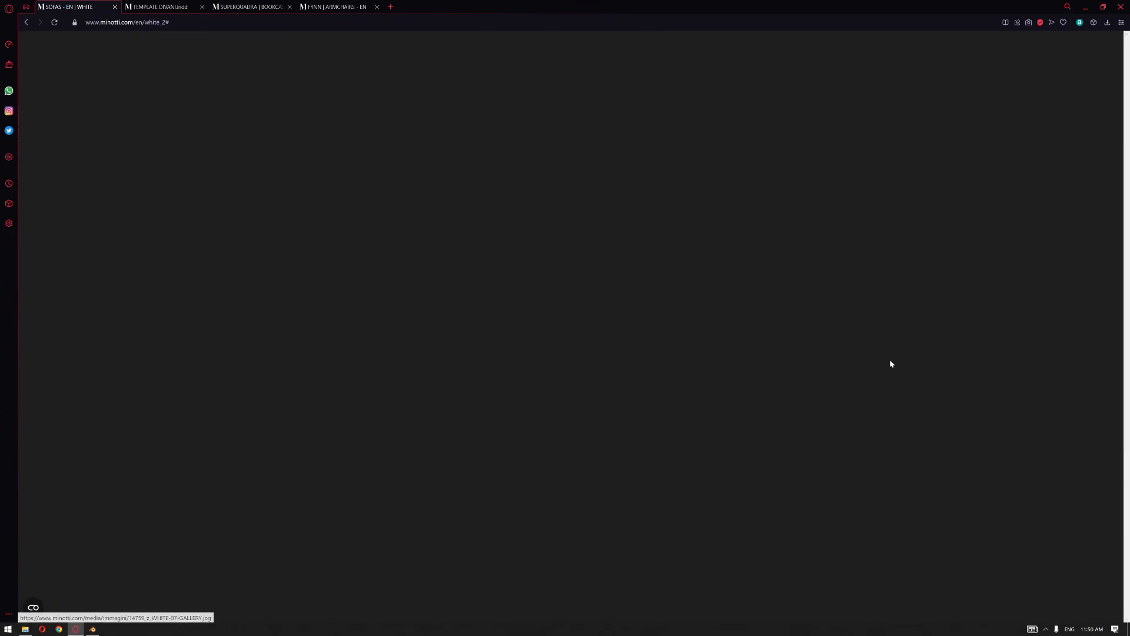
pyautogui.click(890, 355)
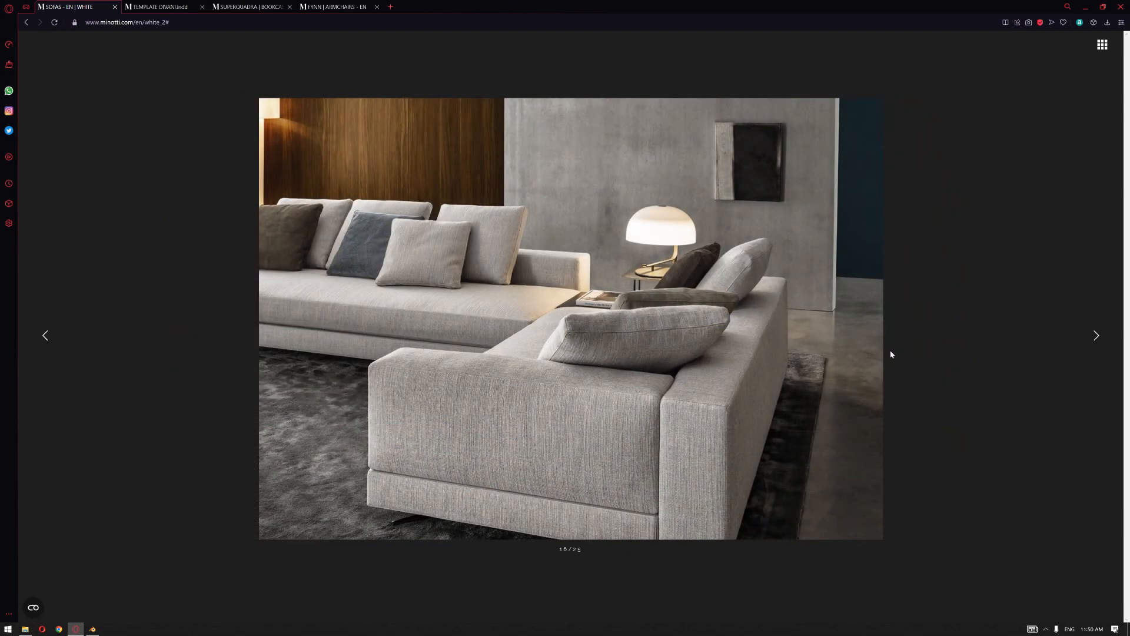
pyautogui.click(888, 305)
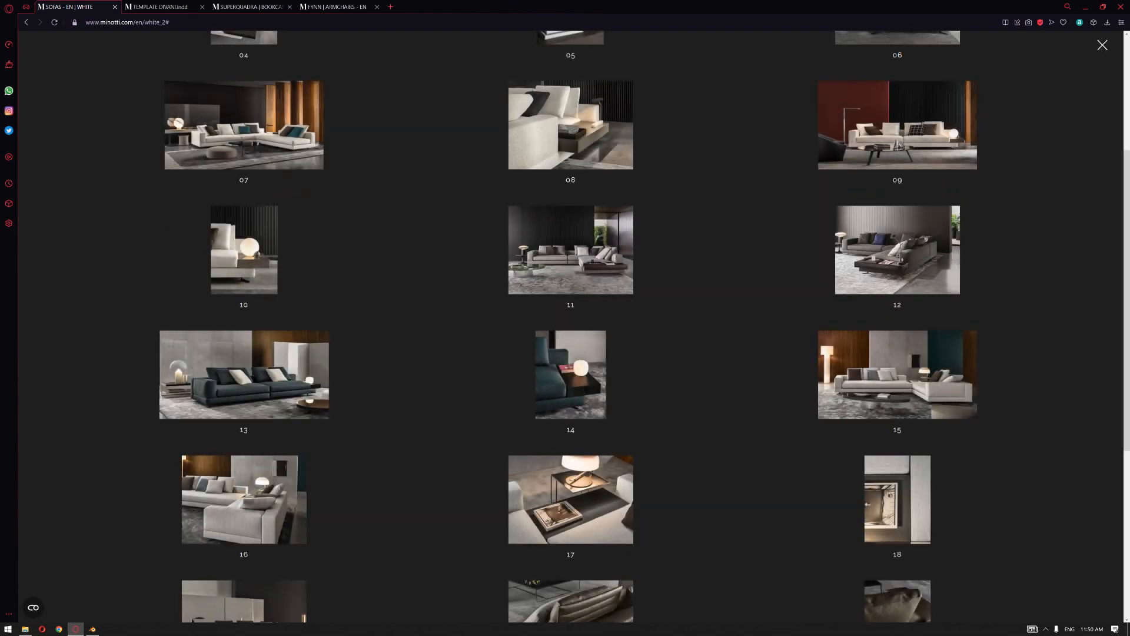
# Step: Close the photo gallery and expand the White sofa's download options to see the available files
pyautogui.click(1101, 46)
pyautogui.click(144, 372)
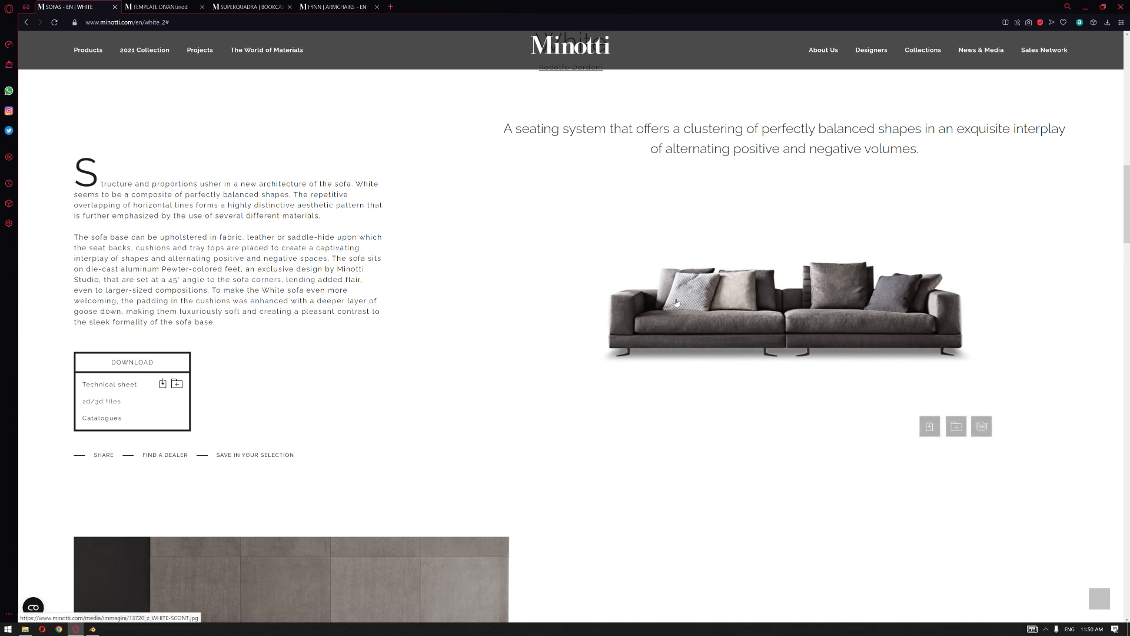
pyautogui.scroll(3, 577, 370)
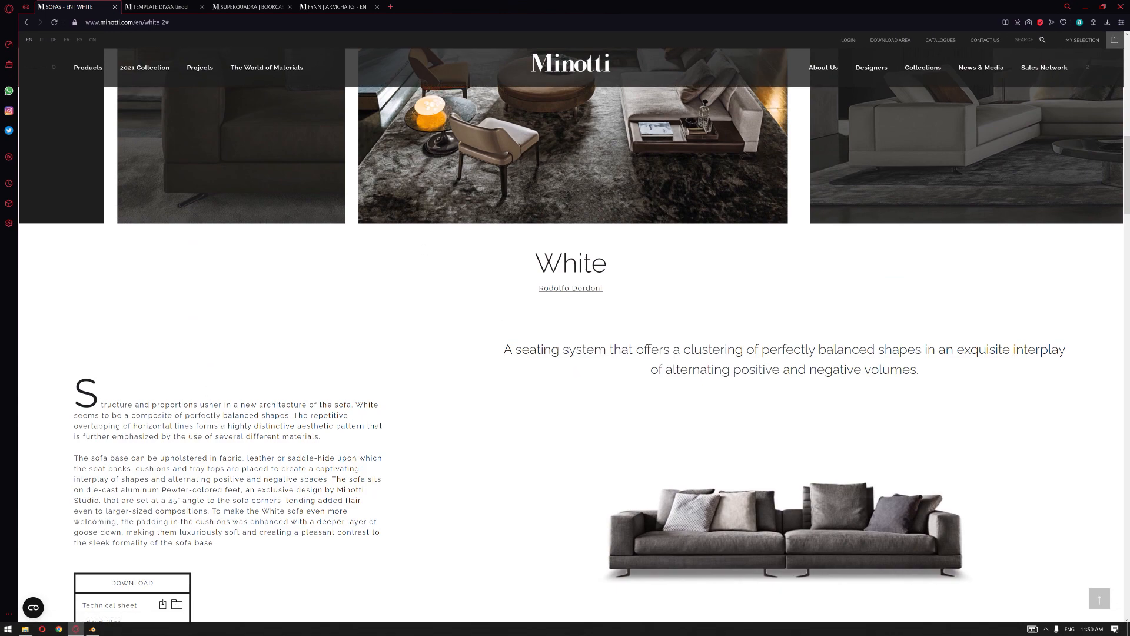
# Step: Switch to Blender and set the area with the sofa reference photo to the Image Editor
pyautogui.click(93, 628)
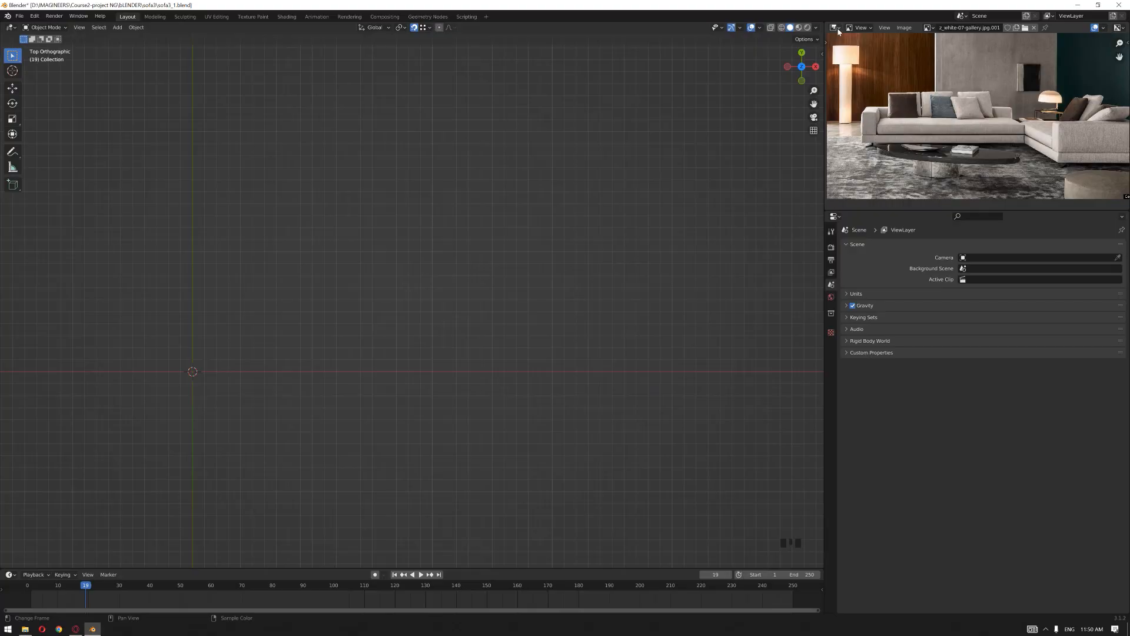
pyautogui.click(838, 29)
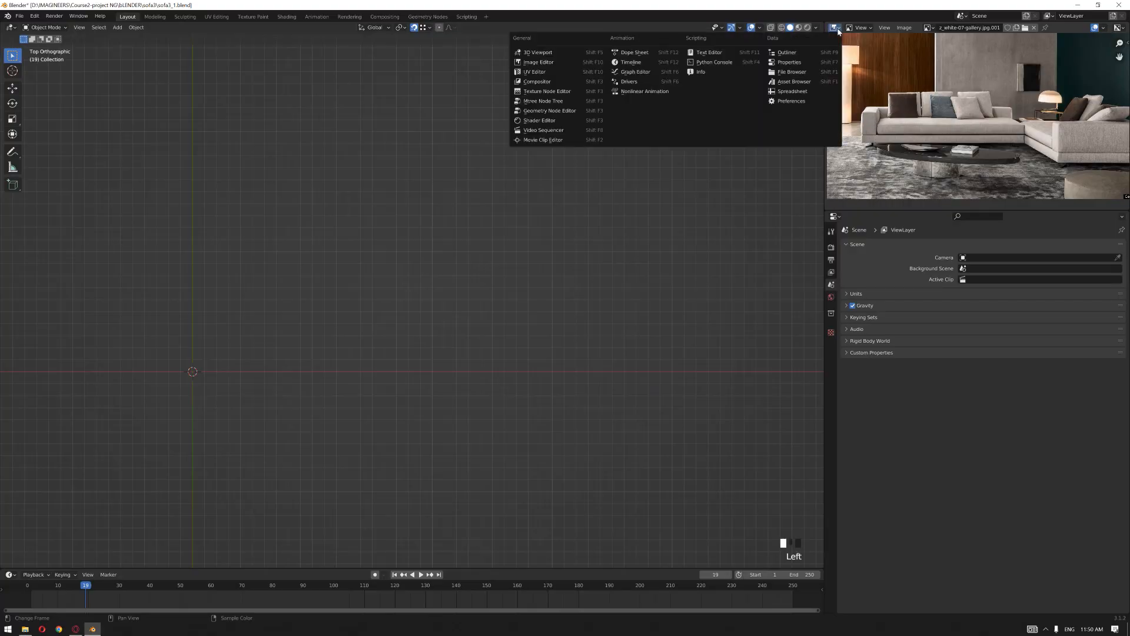
pyautogui.click(546, 62)
# Step: Add a single vertex at the origin and extrude it 0.78 m along Y
pyautogui.hotkey('shift', 'a')
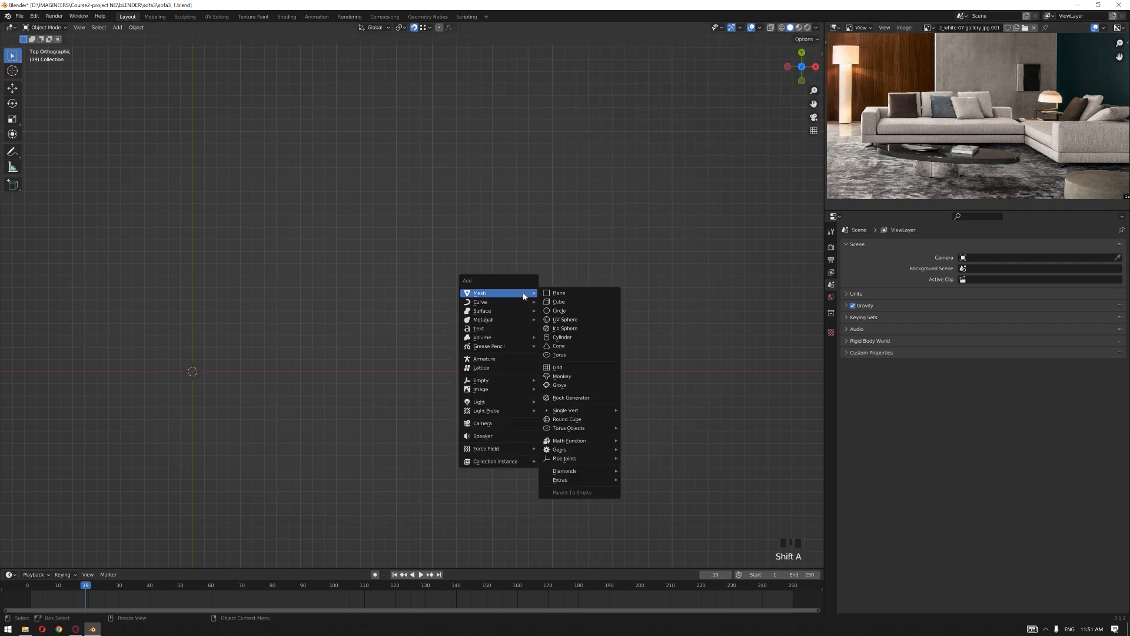
pyautogui.moveTo(582, 410)
pyautogui.click(659, 411)
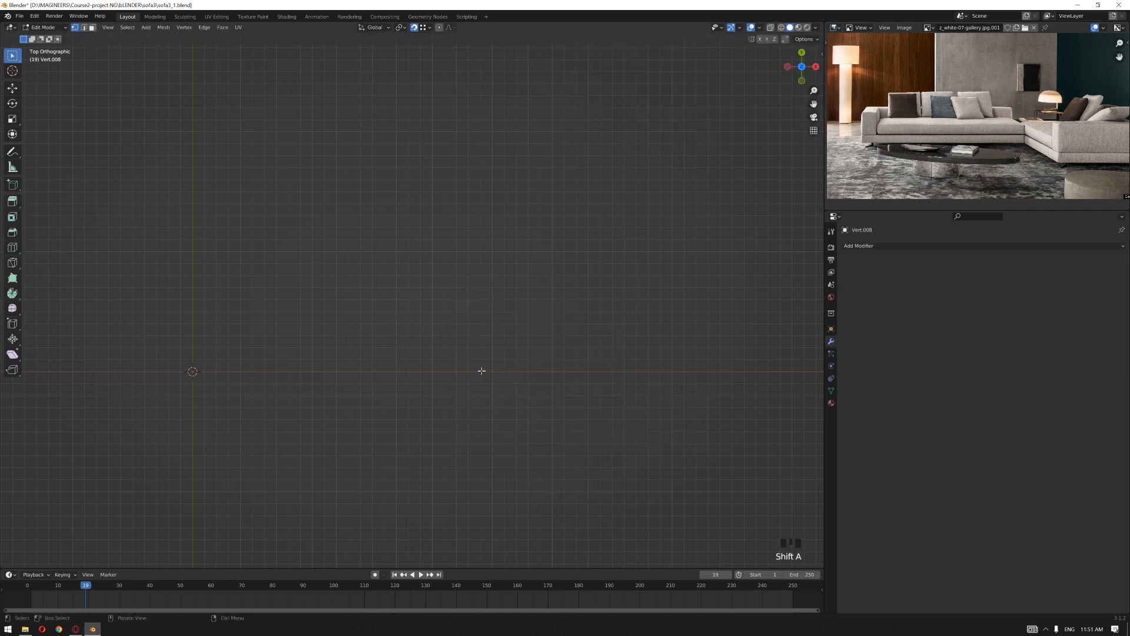
pyautogui.press('e')
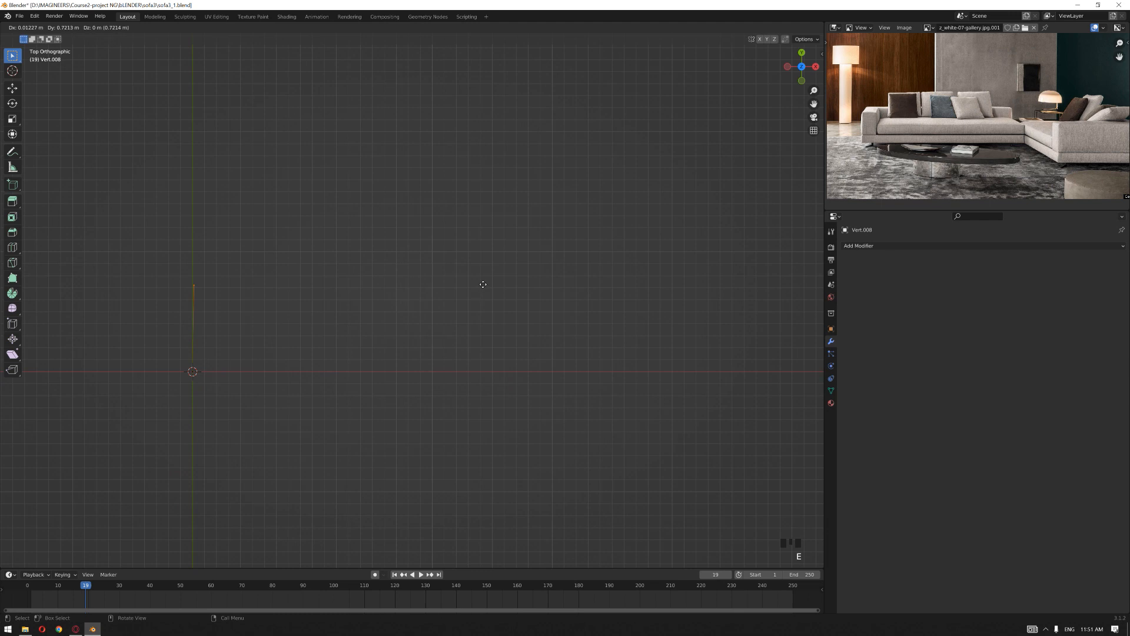
pyautogui.click(475, 248)
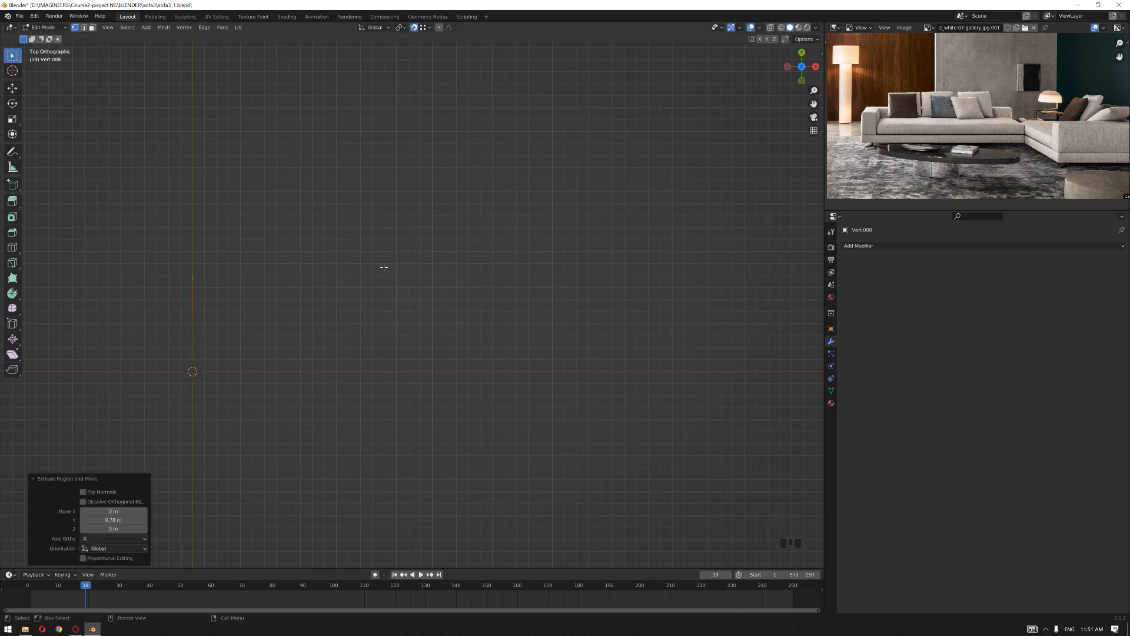
# Step: Extrude the end vertex 2.45 m along X, and its new end -0.78 m along Y
pyautogui.press('e')
pyautogui.press('x')
pyautogui.write('2.')
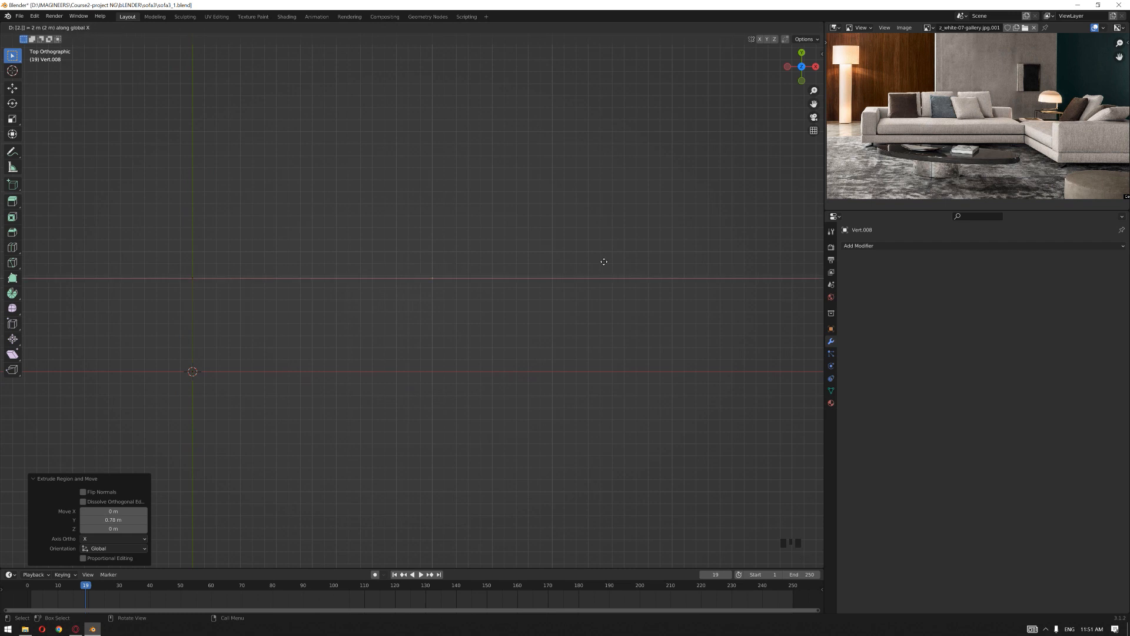
pyautogui.write('45')
pyautogui.press('Return')
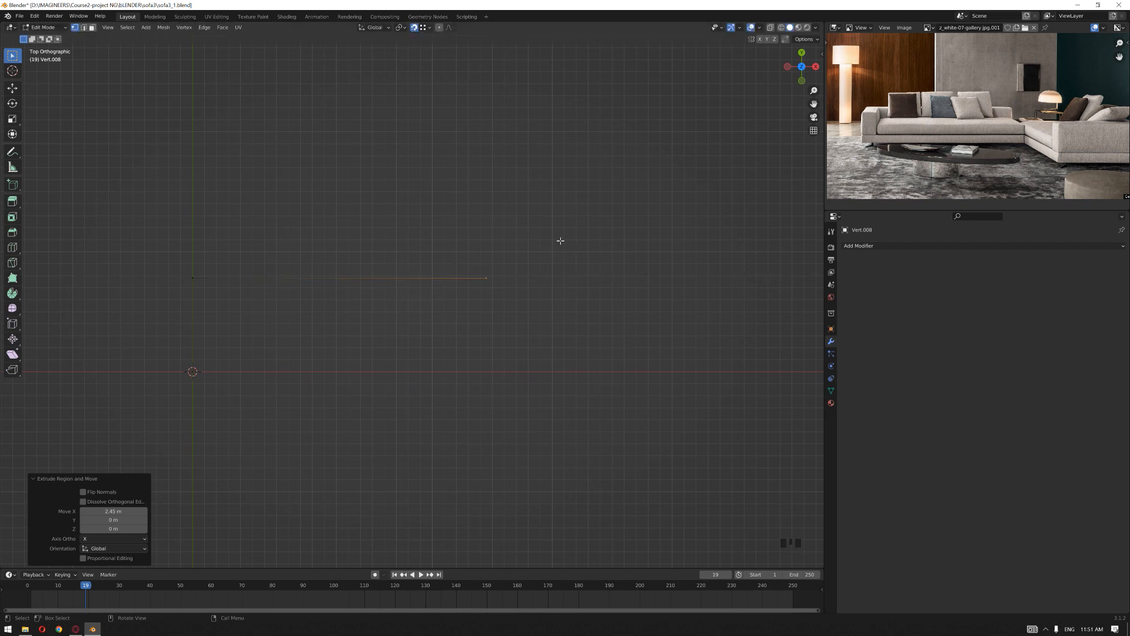
pyautogui.press('e')
pyautogui.press('x')
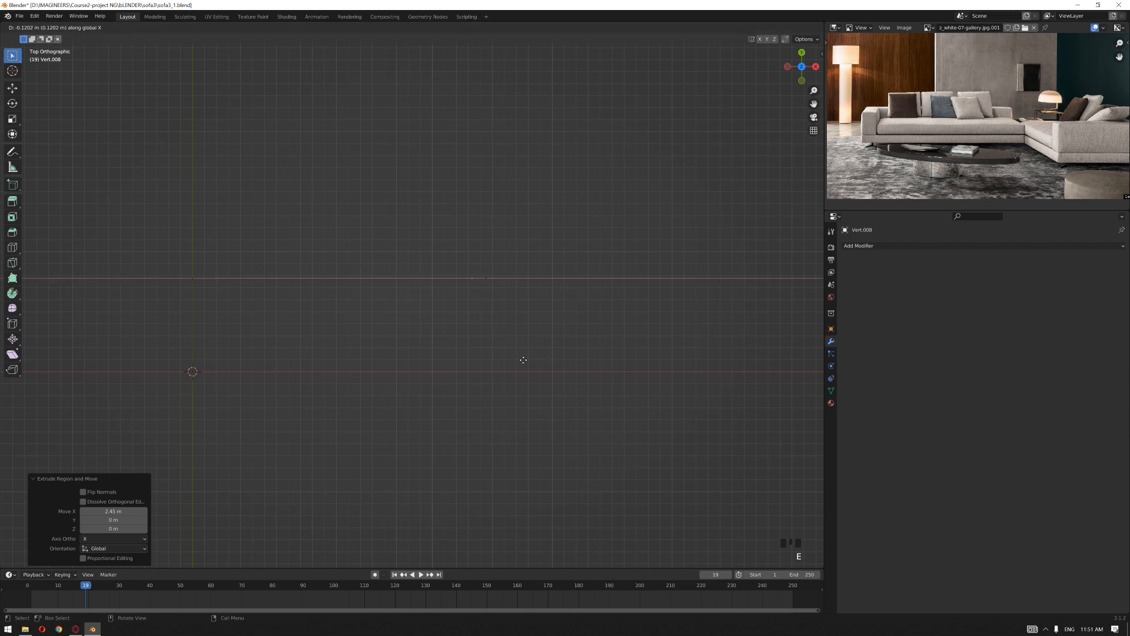
pyautogui.press('y')
pyautogui.click(550, 458)
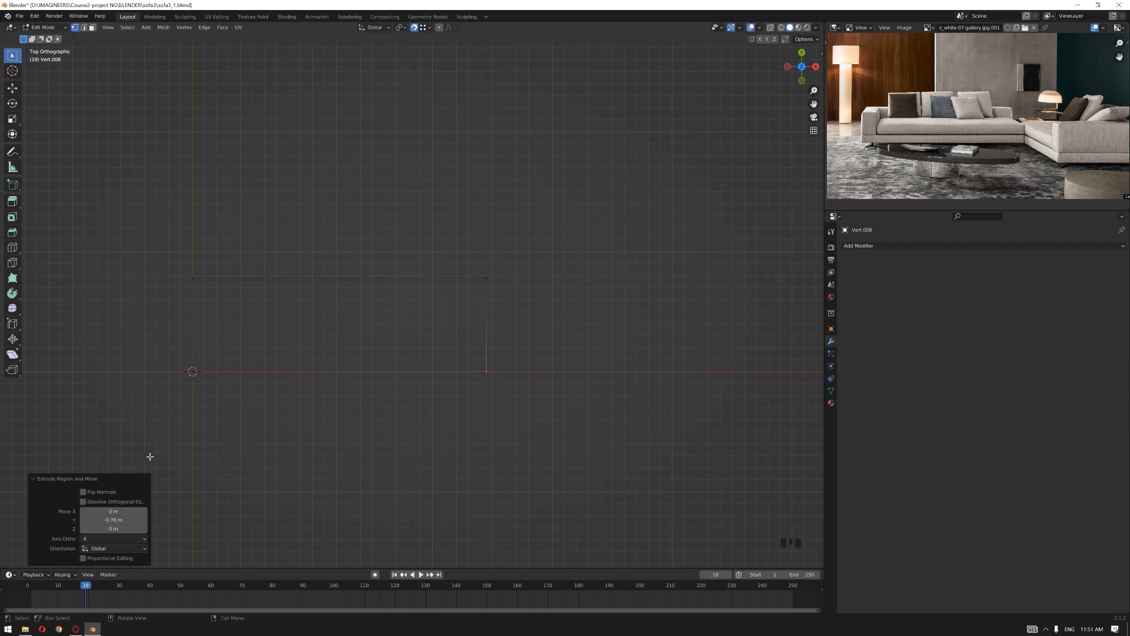
# Step: Close the open side of the rectangular outline and fill it with a face
pyautogui.moveTo(628, 299); pyautogui.dragTo(583, 265, button='middle')
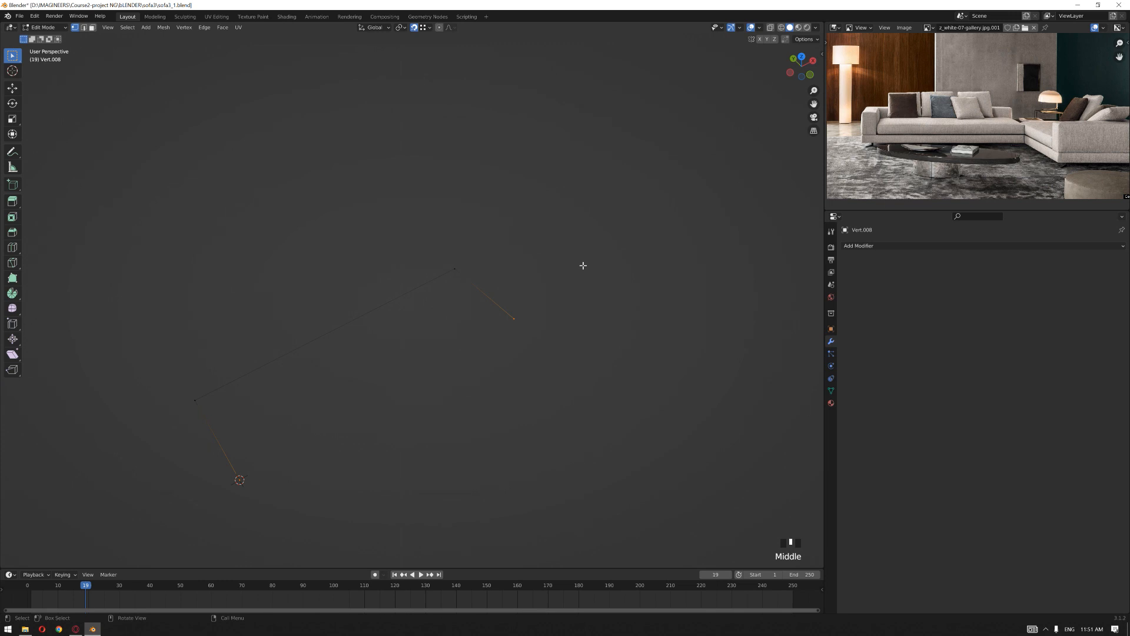
pyautogui.press('f')
pyautogui.press('f')
pyautogui.moveTo(582, 266); pyautogui.dragTo(586, 276, button='middle')
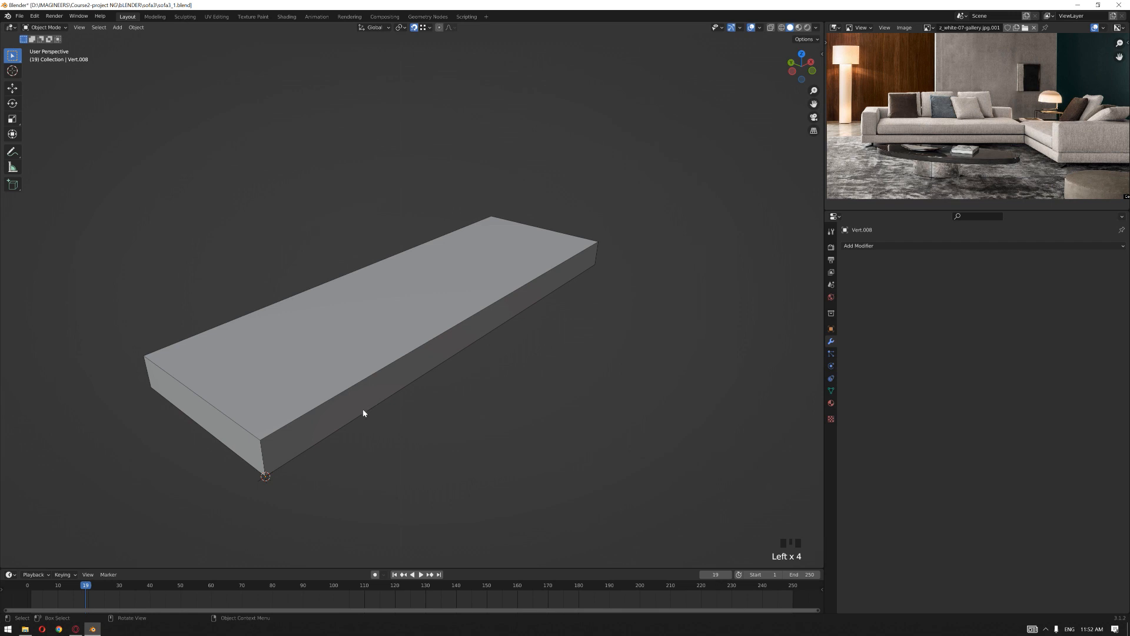
# Step: Duplicate the sofa base slab and place the copy about 0.275 m above it along Z
pyautogui.scroll(-3, 394, 368)
pyautogui.click(355, 349)
pyautogui.moveTo(355, 349); pyautogui.dragTo(525, 369, button='middle')
pyautogui.hotkey('shift', 'd')
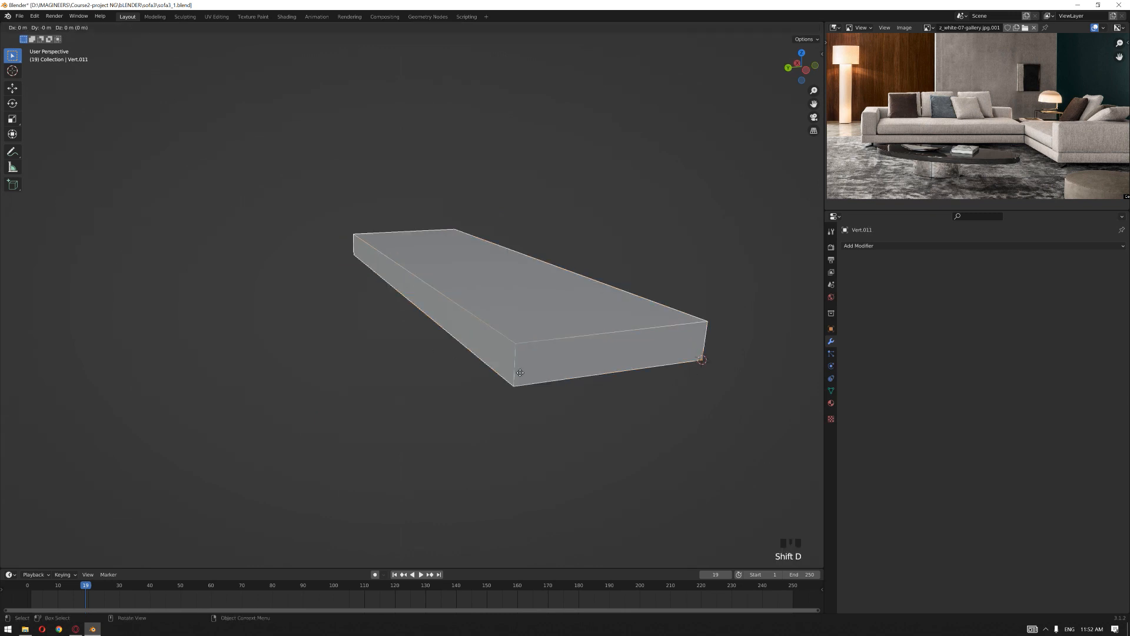
pyautogui.press('z')
pyautogui.click(972, 128)
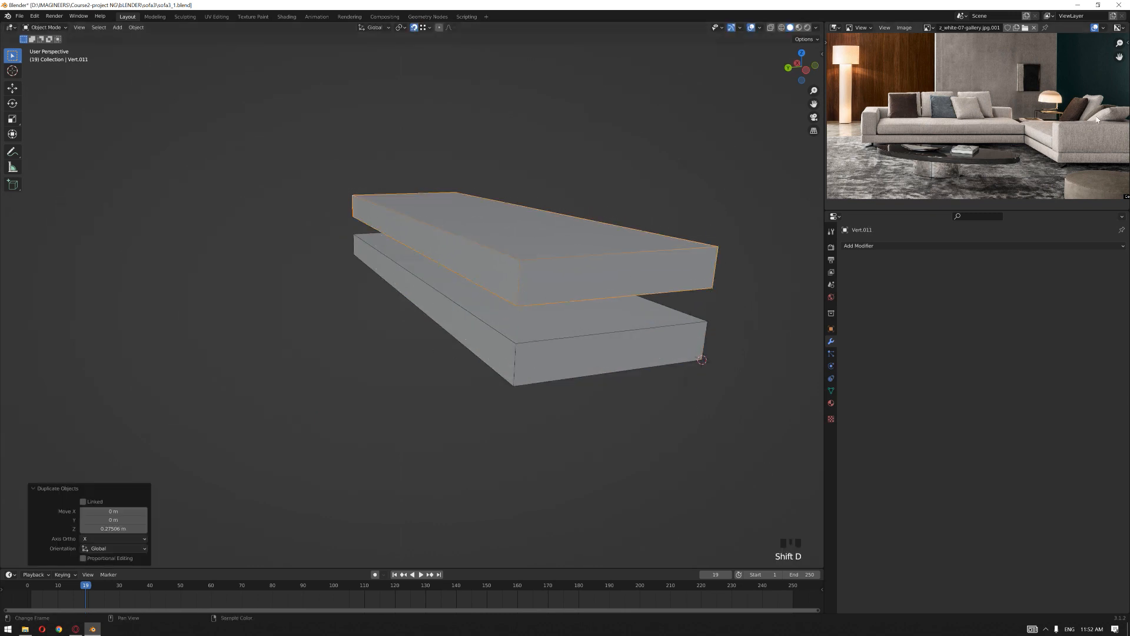
# Step: Rotate the duplicated slab -90 degrees about the X axis so it stands upright as the backrest
pyautogui.moveTo(1109, 125); pyautogui.dragTo(1019, 125, button='middle')
pyautogui.press('r')
pyautogui.press('x')
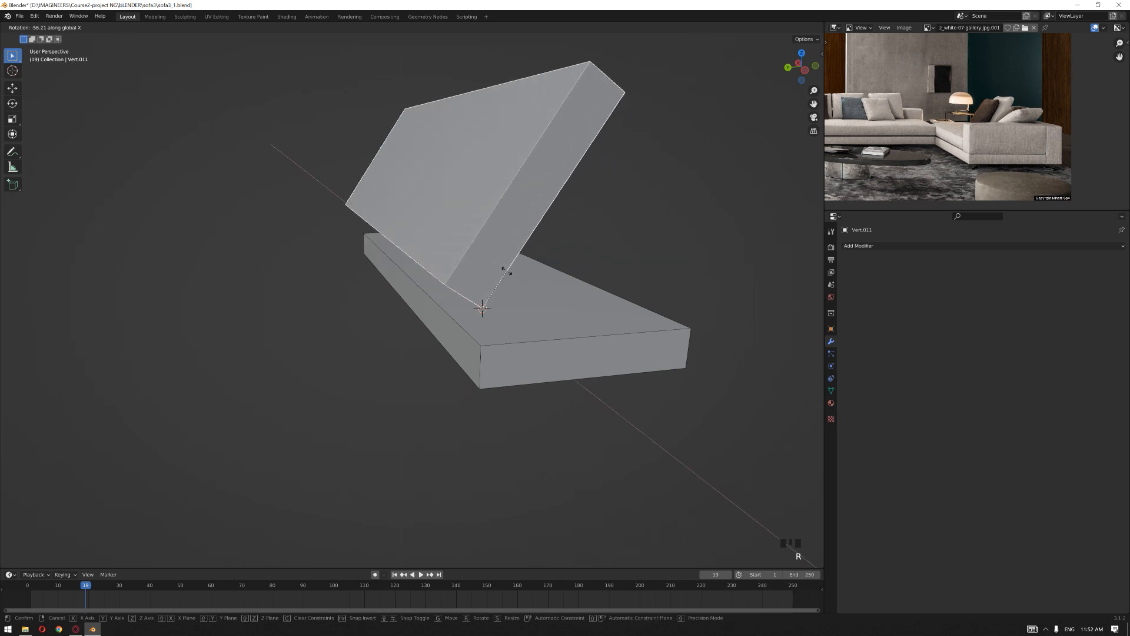
pyautogui.write('-90')
pyautogui.press('Return')
# Step: Move the upright back panel about 0.275 m down along Z, level with the underside of the base slab
pyautogui.moveTo(502, 316)
pyautogui.mouseDown(button='middle')
pyautogui.moveTo(512, 315)
pyautogui.moveTo(497, 328)
pyautogui.mouseUp(button='middle')
pyautogui.press('g')
pyautogui.press('z')
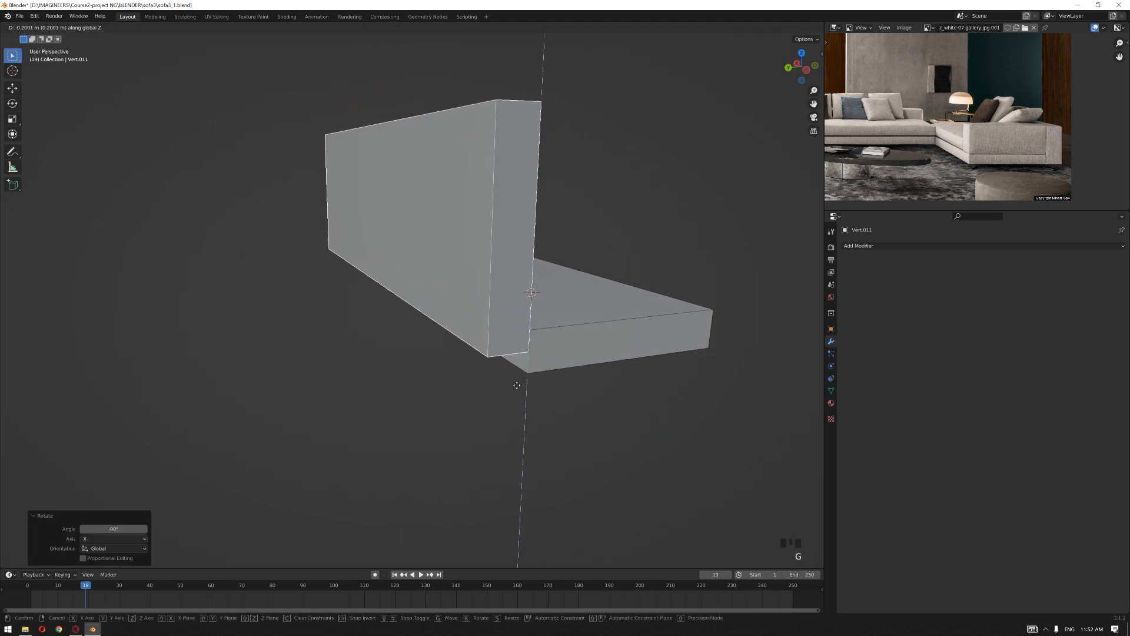
pyautogui.click(630, 327)
pyautogui.moveTo(631, 327); pyautogui.dragTo(551, 316, button='middle')
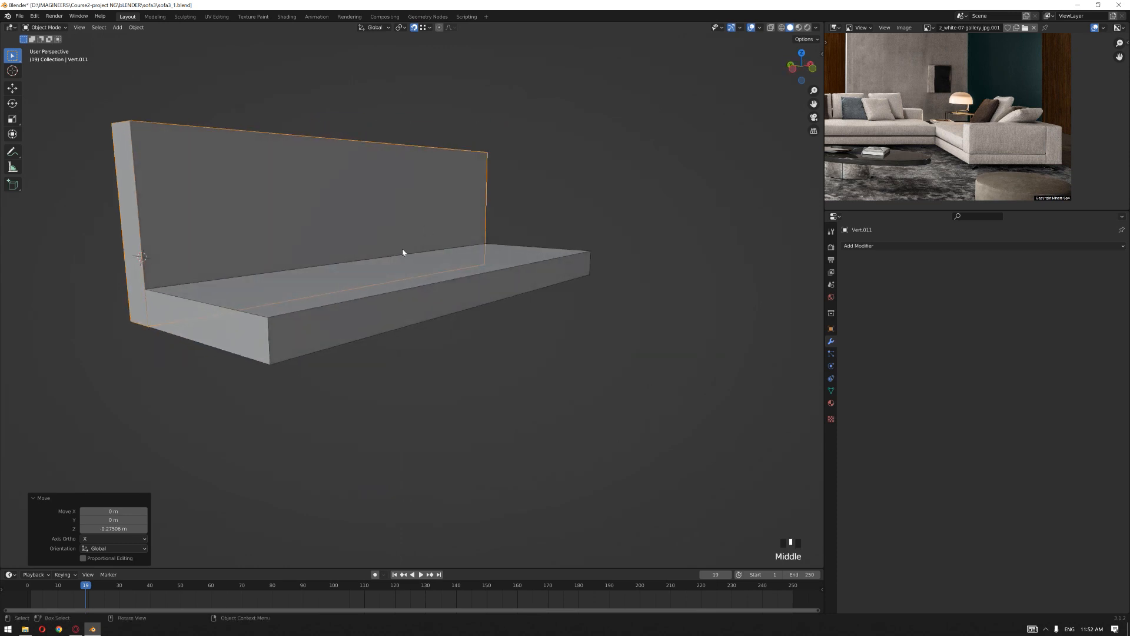
# Step: Examine the sofa's armrest and backrest up close in the reference photo
pyautogui.click(218, 217)
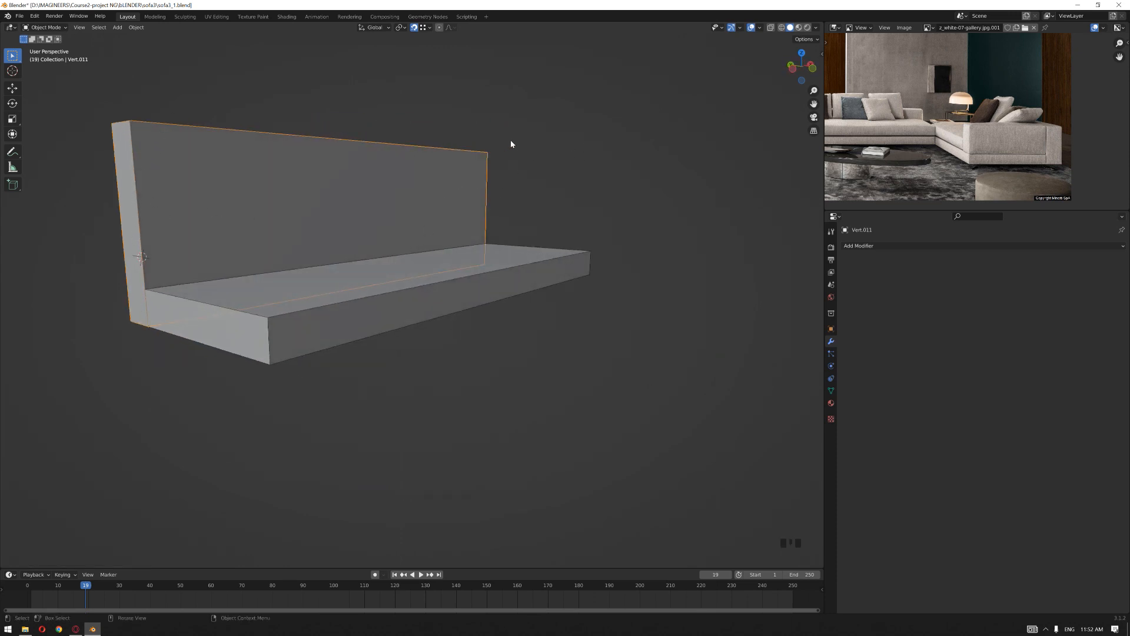
pyautogui.scroll(2, 890, 111)
pyautogui.moveTo(889, 111); pyautogui.dragTo(995, 109, button='middle')
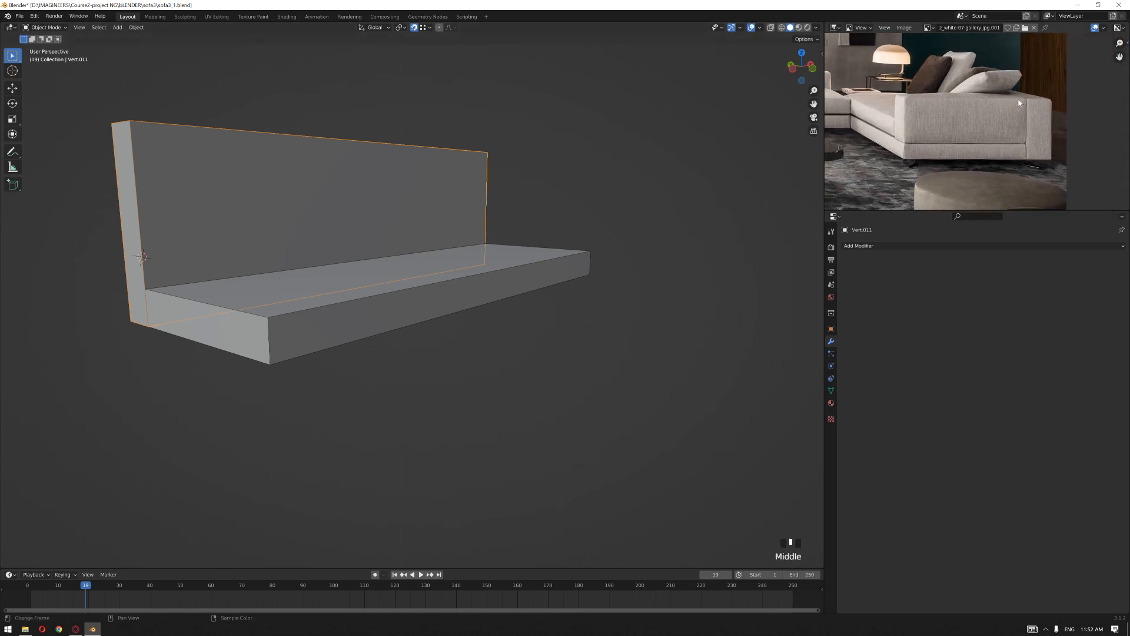
pyautogui.click(620, 197)
pyautogui.scroll(-2, 624, 196)
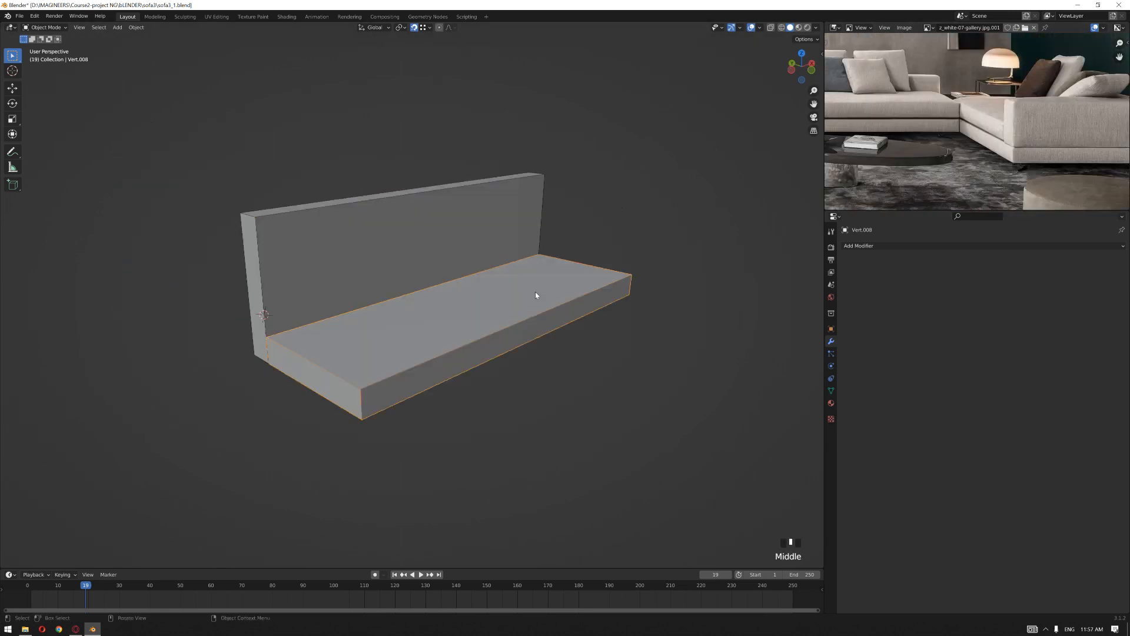
# Step: Add about 28 evenly spaced loop cuts along the length of the sofa base slab
pyautogui.click(630, 242)
pyautogui.scroll(-2, 524, 323)
pyautogui.scroll(2, 524, 323)
pyautogui.moveTo(971, 159); pyautogui.dragTo(974, 161, button='middle')
pyautogui.scroll(1, 524, 314)
pyautogui.press('Tab')
pyautogui.click(492, 338)
pyautogui.hotkey('ctrl', 'r')
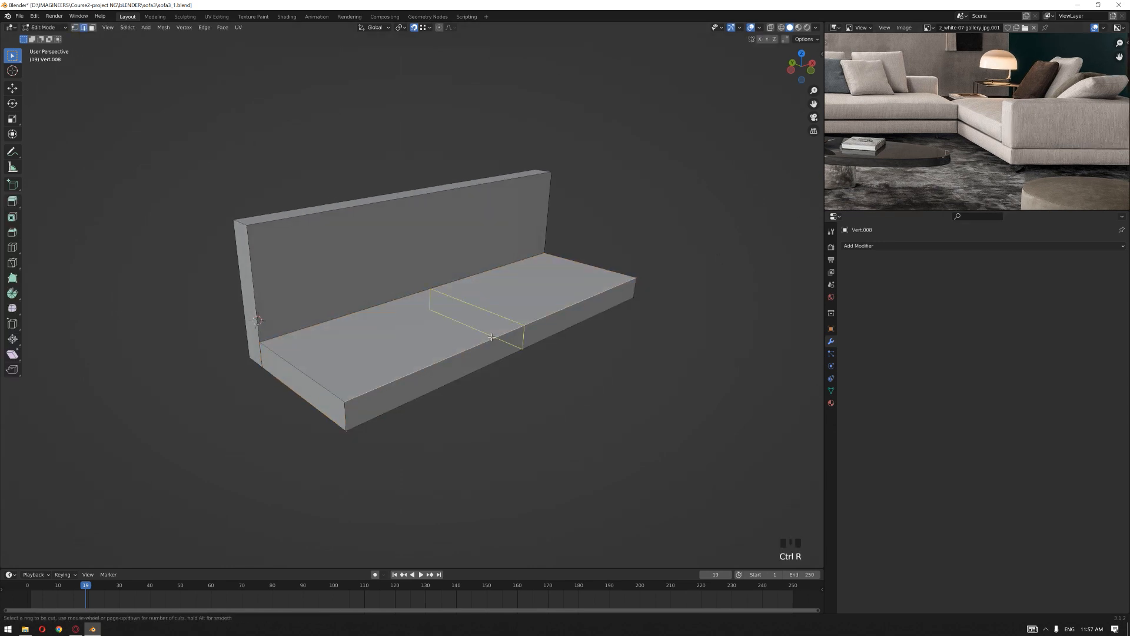
pyautogui.scroll(11, 491, 337)
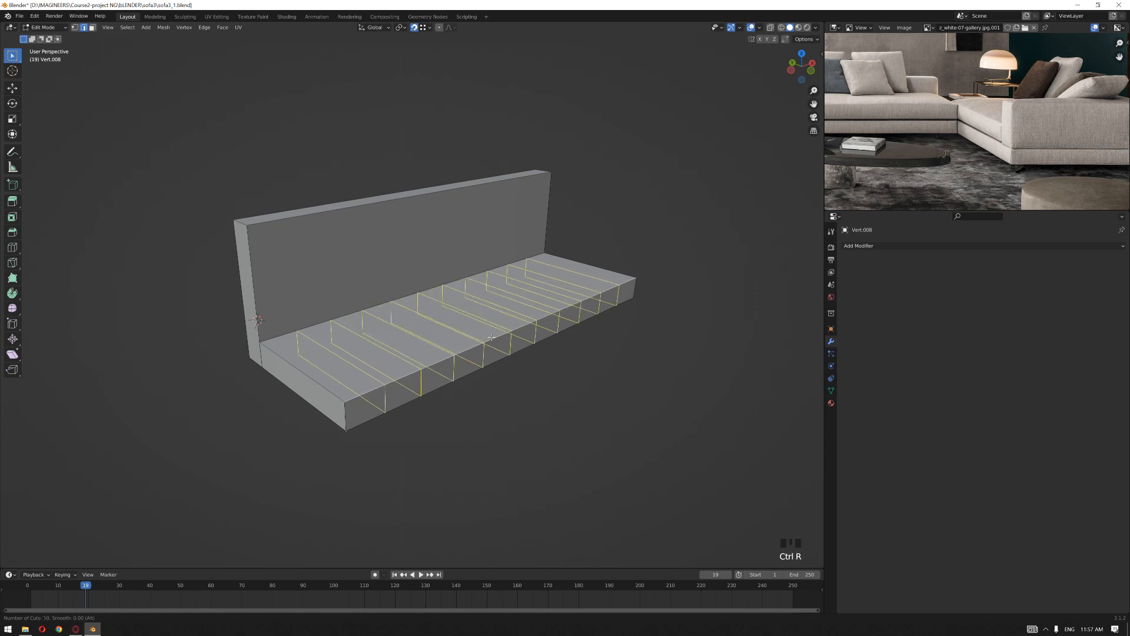
pyautogui.scroll(19, 492, 337)
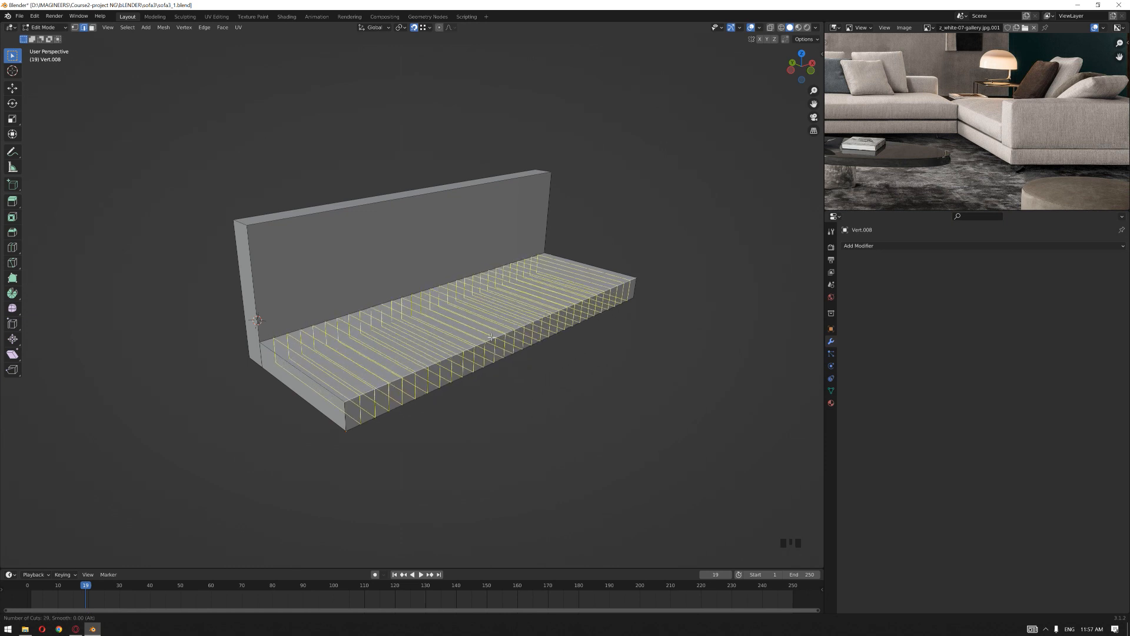
pyautogui.click(491, 337)
# Step: Add a set of evenly spaced loop cuts in a second direction on the base slab
pyautogui.moveTo(491, 337); pyautogui.dragTo(432, 421, button='middle')
pyautogui.scroll(3, 462, 395)
pyautogui.keyDown('ctrl'); pyautogui.click(433, 422); pyautogui.keyUp('ctrl')
pyautogui.hotkey('ctrl', 'r')
pyautogui.scroll(3, 433, 421)
pyautogui.click(432, 421)
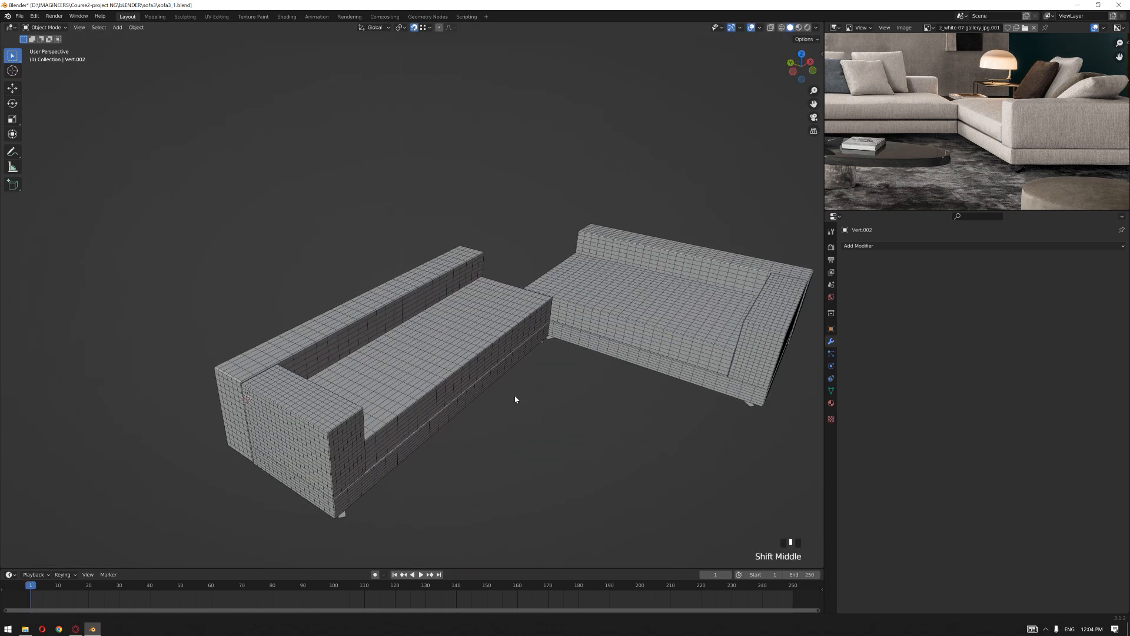
# Step: Examine the grid topology of the cushions, bases, backrests and armrests on both sofa sections
pyautogui.scroll(2, 394, 396)
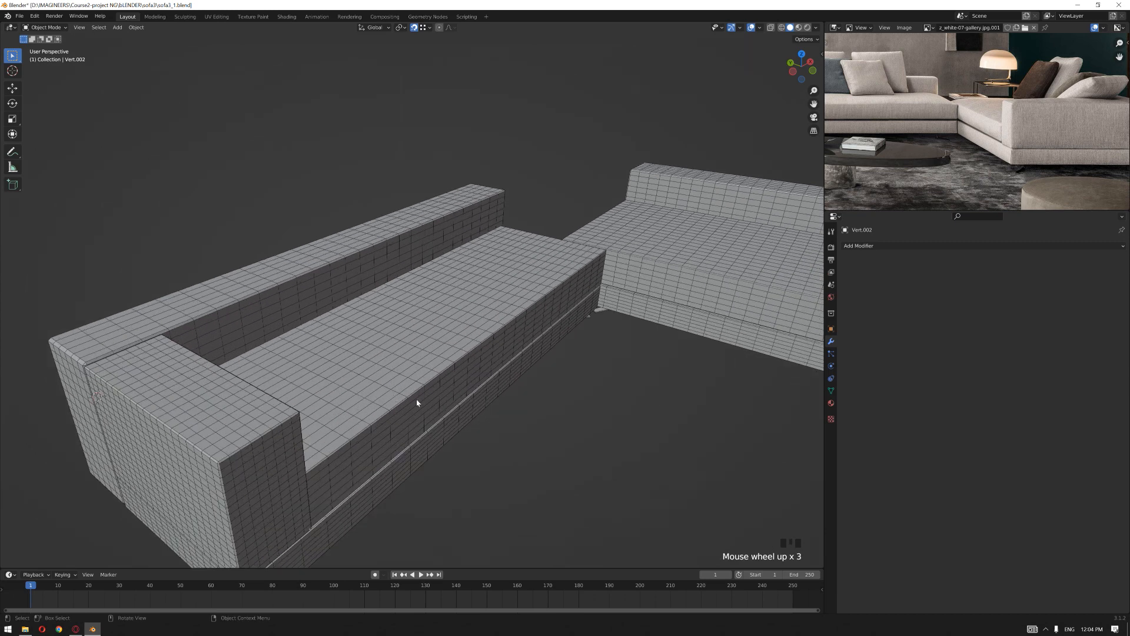
pyautogui.scroll(-2, 547, 387)
pyautogui.keyDown('shift'); pyautogui.moveTo(547, 386); pyautogui.dragTo(443, 363, button='middle'); pyautogui.keyUp('shift')
pyautogui.scroll(2, 434, 426)
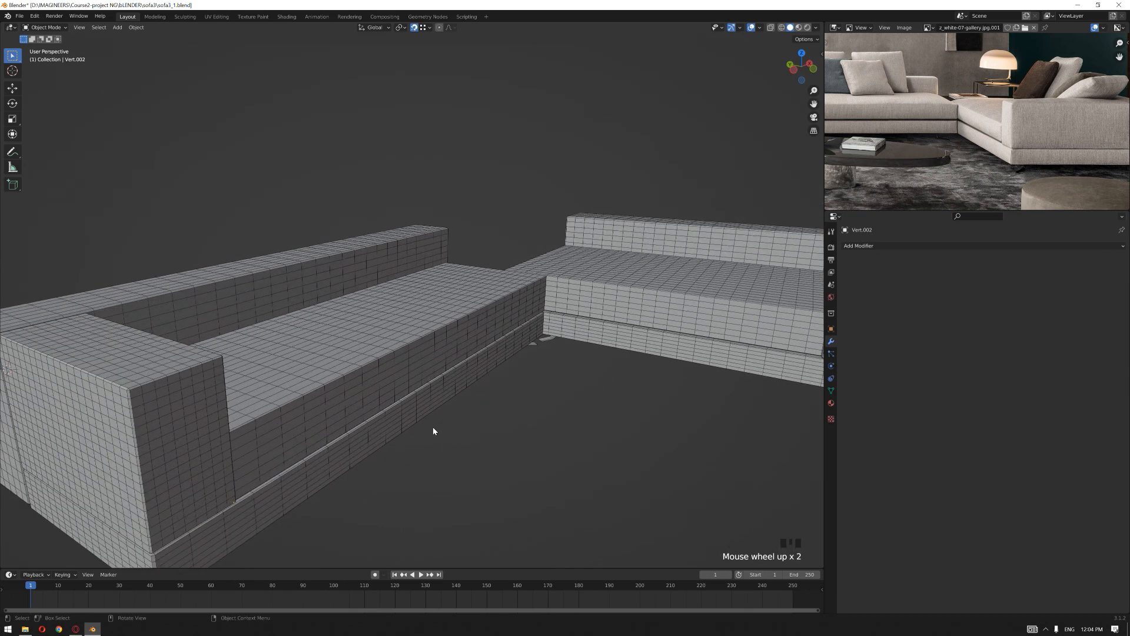
pyautogui.keyDown('shift'); pyautogui.moveTo(434, 426); pyautogui.dragTo(361, 412, button='middle'); pyautogui.keyUp('shift')
pyautogui.scroll(2, 402, 426)
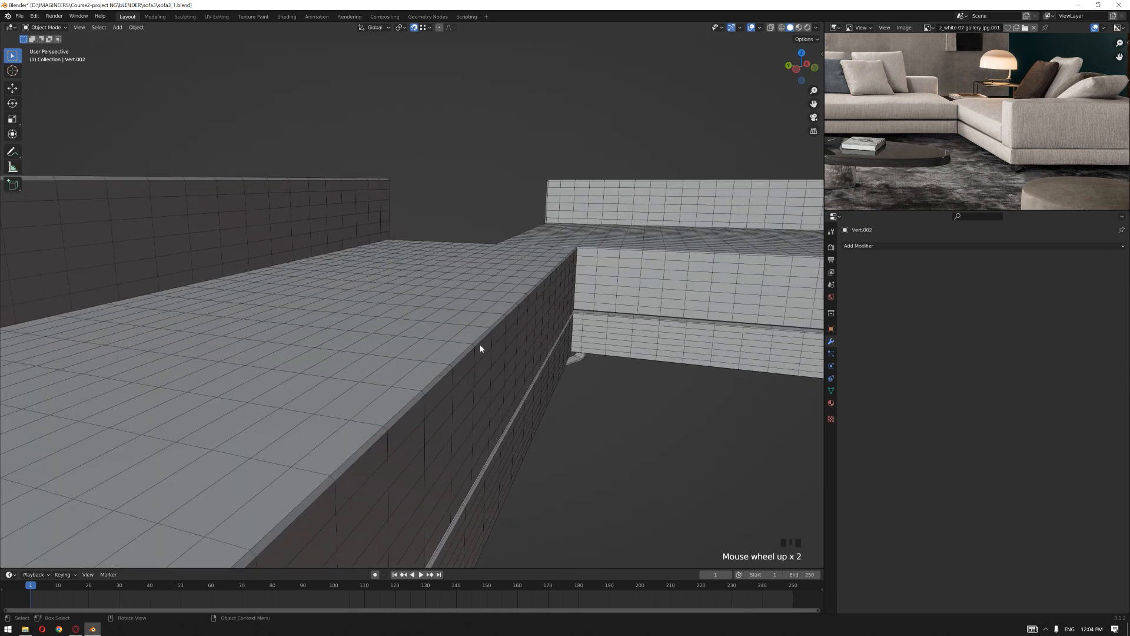
pyautogui.scroll(-4, 481, 348)
pyautogui.keyDown('shift'); pyautogui.moveTo(485, 351); pyautogui.dragTo(511, 414, button='middle'); pyautogui.keyUp('shift')
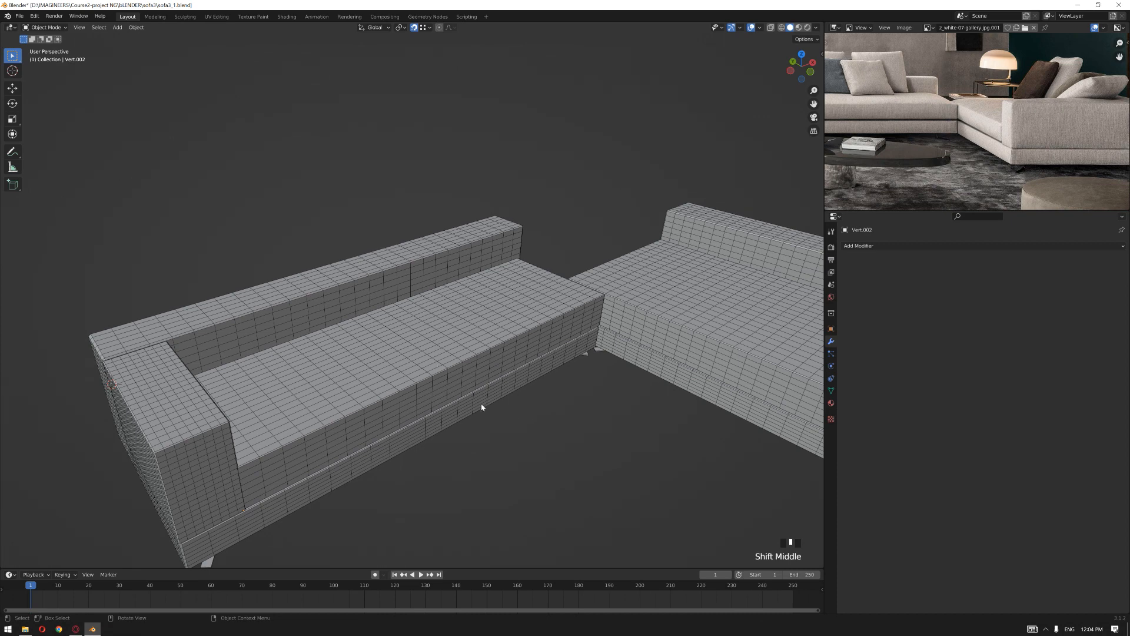
# Step: Select the sharp edges of the long sofa section's seat cushion and mark them as seams
pyautogui.click(365, 404)
pyautogui.keyDown('shift'); pyautogui.moveTo(366, 403); pyautogui.dragTo(449, 353, button='middle'); pyautogui.keyUp('shift')
pyautogui.press('Tab')
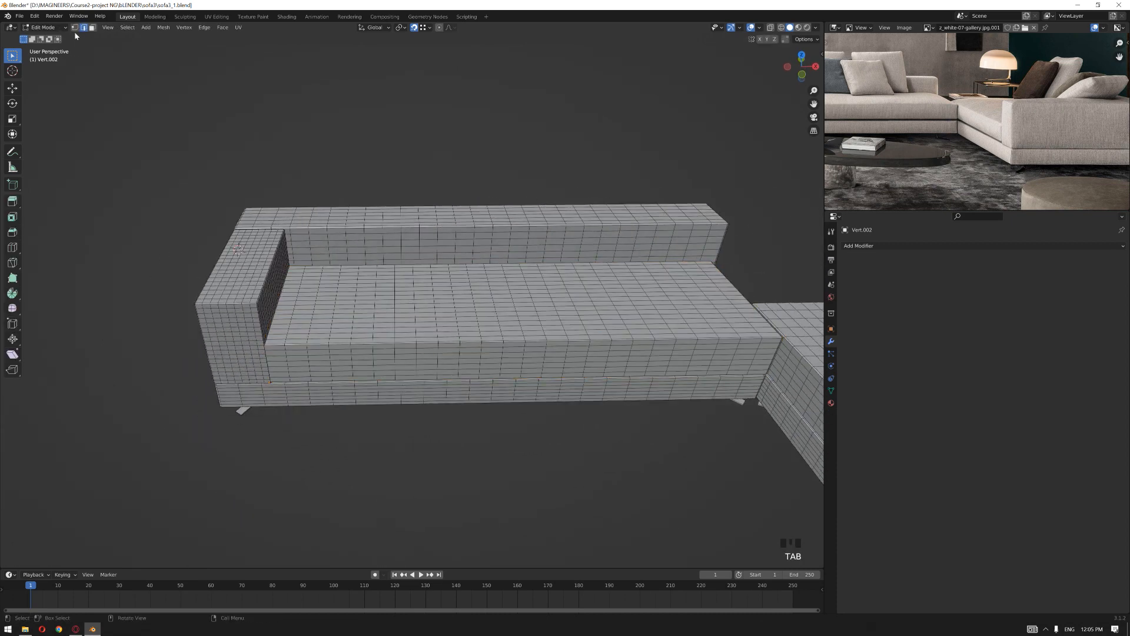
pyautogui.click(127, 27)
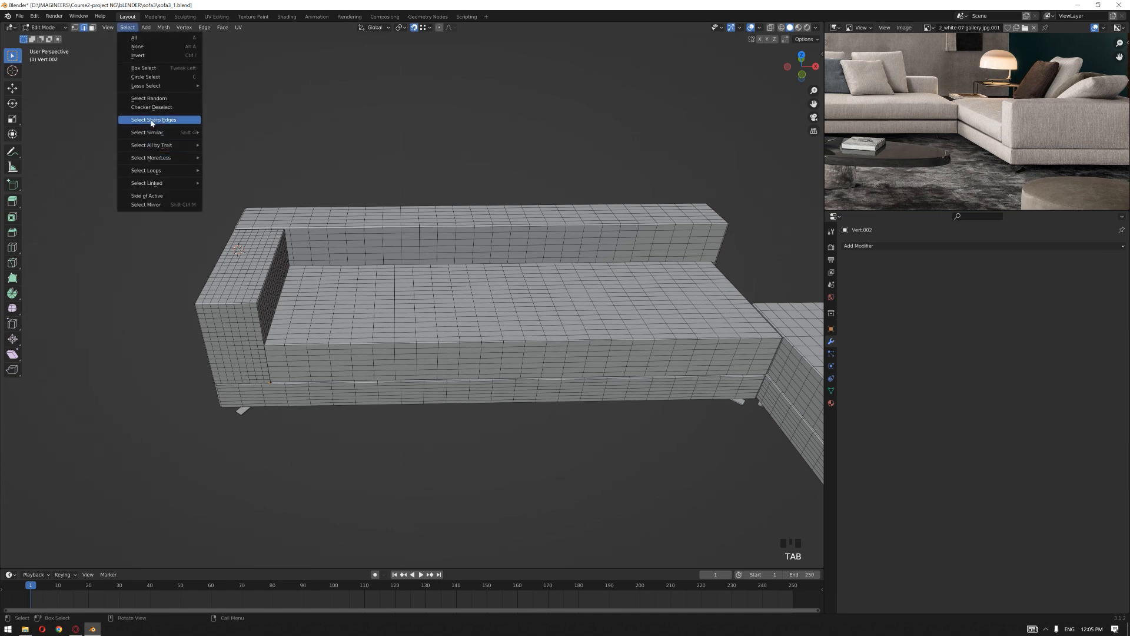
pyautogui.click(139, 122)
pyautogui.moveTo(447, 283); pyautogui.dragTo(500, 274, button='middle')
pyautogui.rightClick(500, 274)
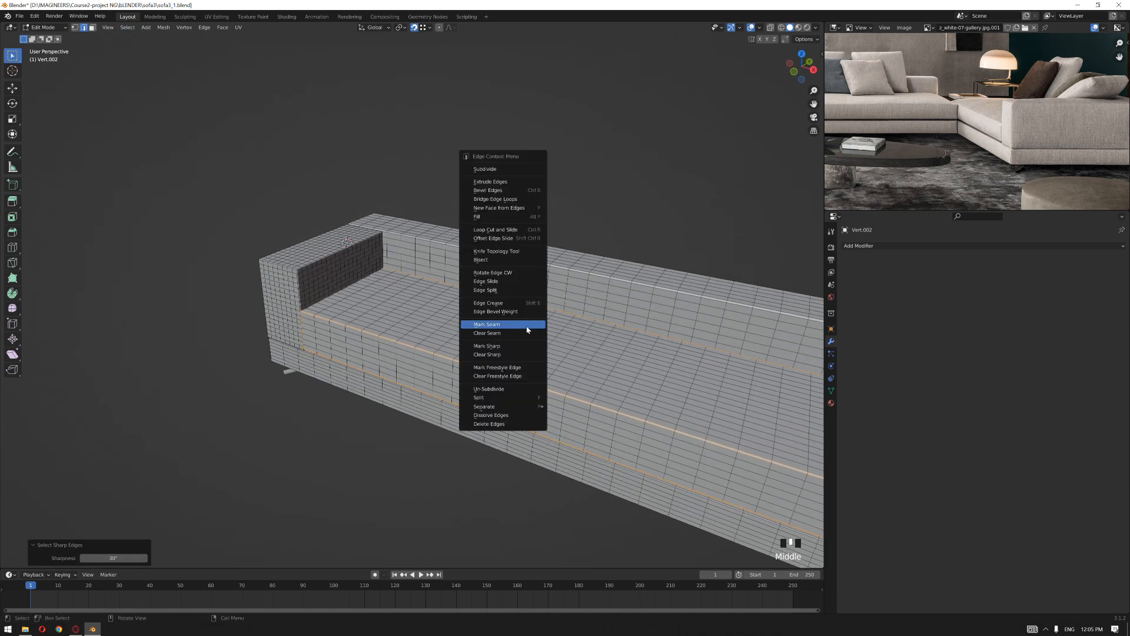
pyautogui.click(527, 328)
pyautogui.press('Tab')
# Step: Switch to the UV Editing workspace and create a blank 4096 × 4096 px image
pyautogui.click(216, 17)
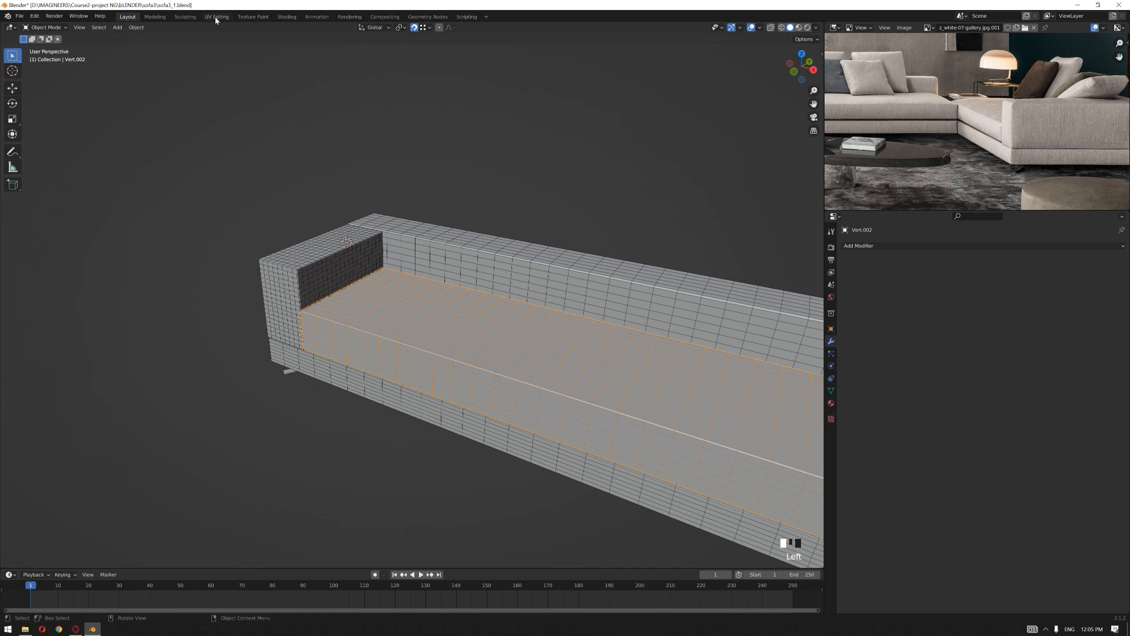
pyautogui.click(268, 98)
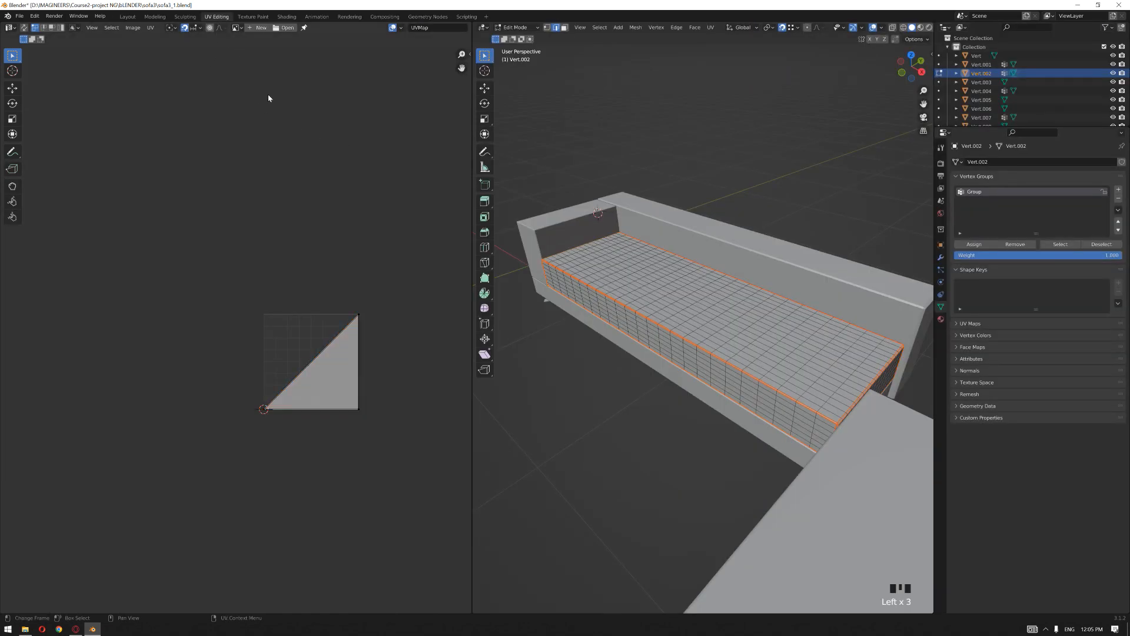
pyautogui.click(252, 29)
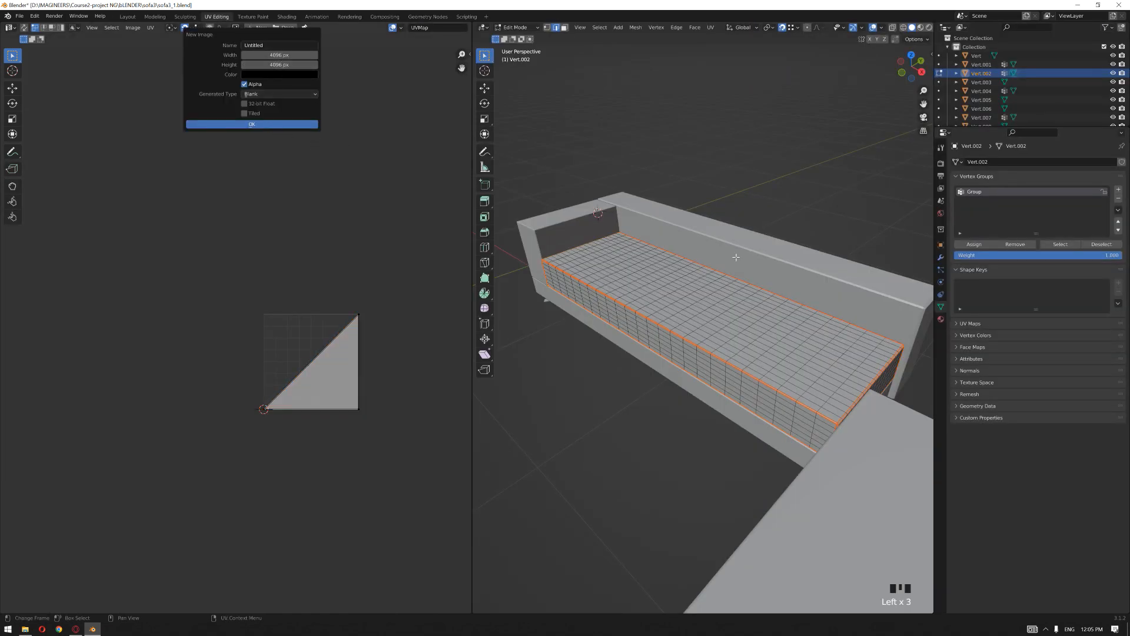
# Step: Unwrap all faces of the long seat cushion along its marked seams and check the layout
pyautogui.scroll(-4, 736, 257)
pyautogui.moveTo(750, 334)
pyautogui.mouseDown(button='middle')
pyautogui.moveTo(735, 335)
pyautogui.moveTo(750, 337)
pyautogui.mouseUp(button='middle')
pyautogui.press('a')
pyautogui.press('u')
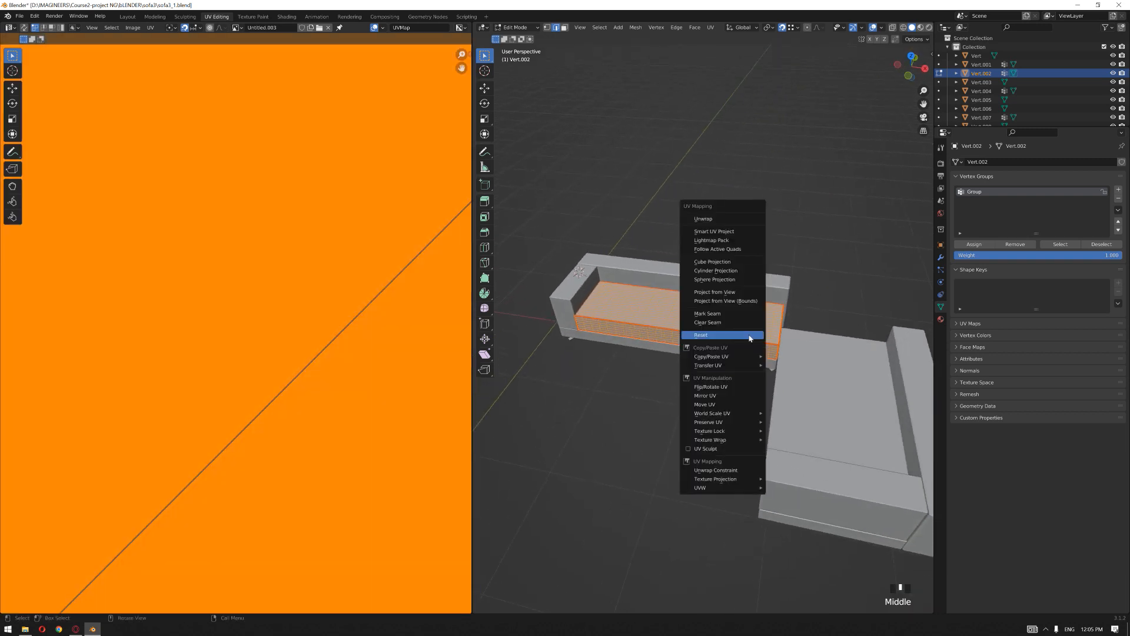
pyautogui.click(715, 218)
pyautogui.scroll(-8, 311, 289)
pyautogui.scroll(3, 262, 291)
pyautogui.scroll(1, 310, 330)
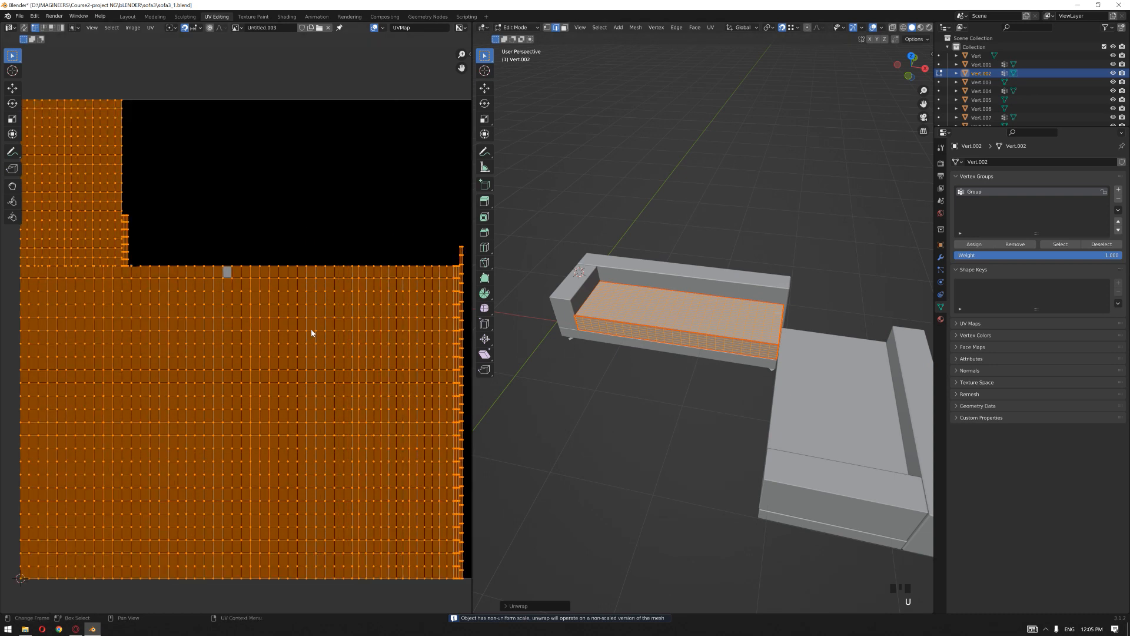
pyautogui.scroll(3, 793, 344)
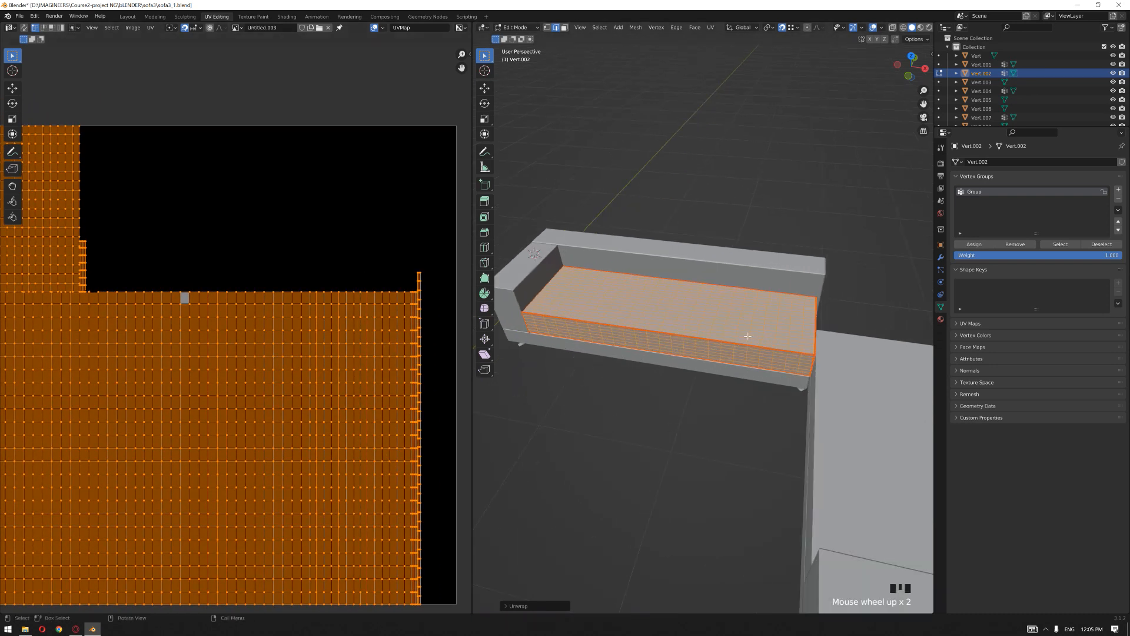
# Step: Select the linked faces of the cushion's end panel to check its UV island
pyautogui.scroll(-2, 792, 344)
pyautogui.click(855, 414)
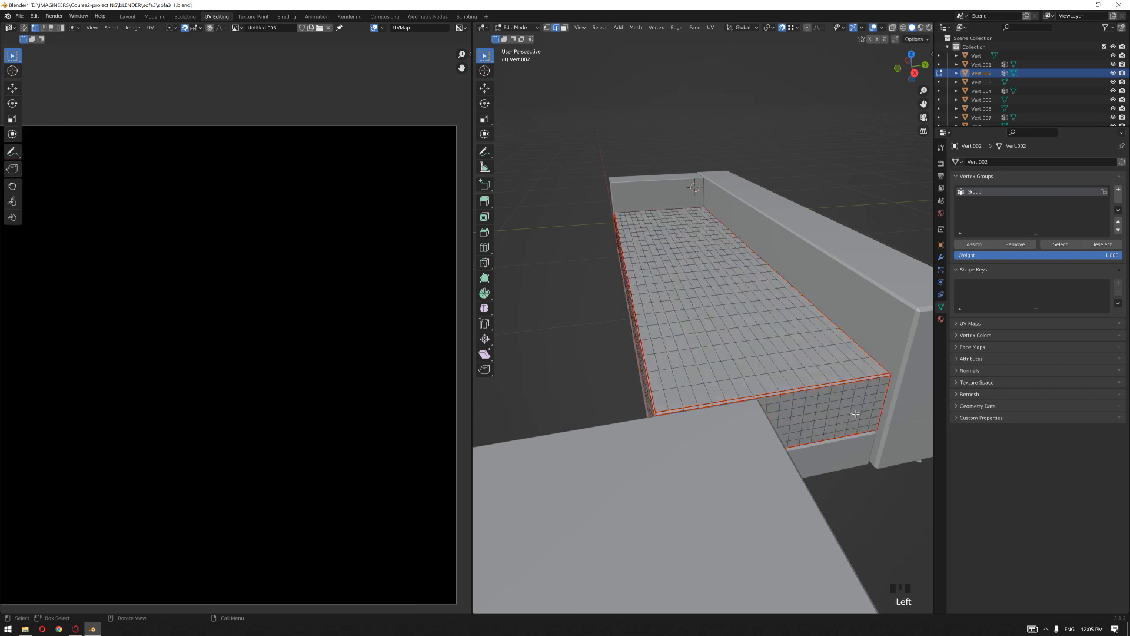
pyautogui.press('3')
pyautogui.click(860, 410)
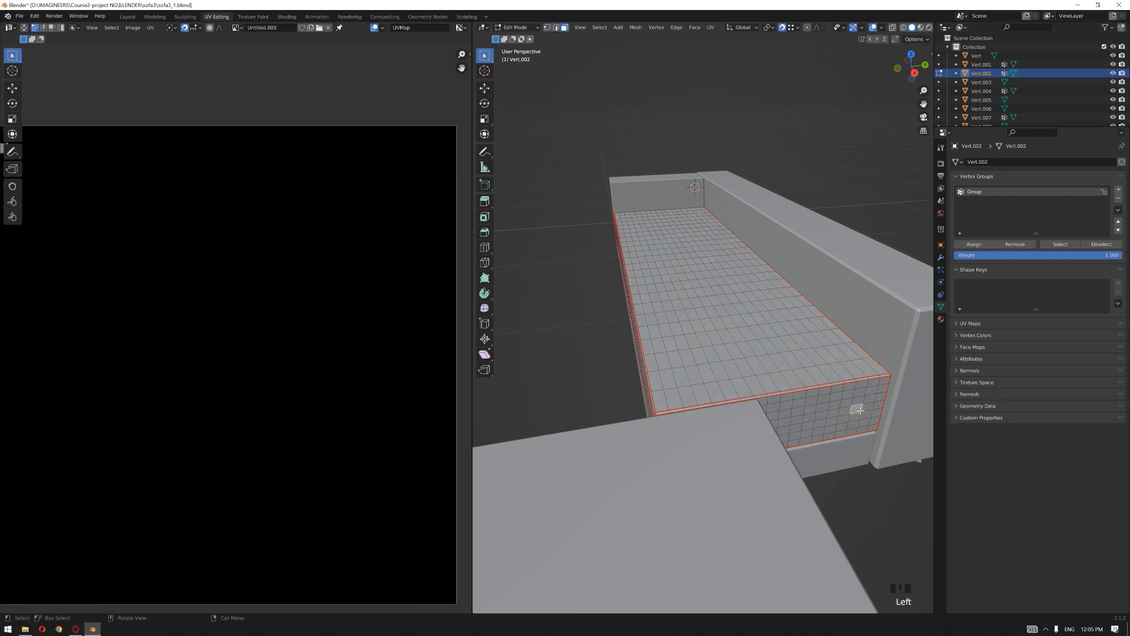
pyautogui.hotkey('ctrl', 'l')
pyautogui.moveTo(772, 378); pyautogui.dragTo(747, 243, button='middle')
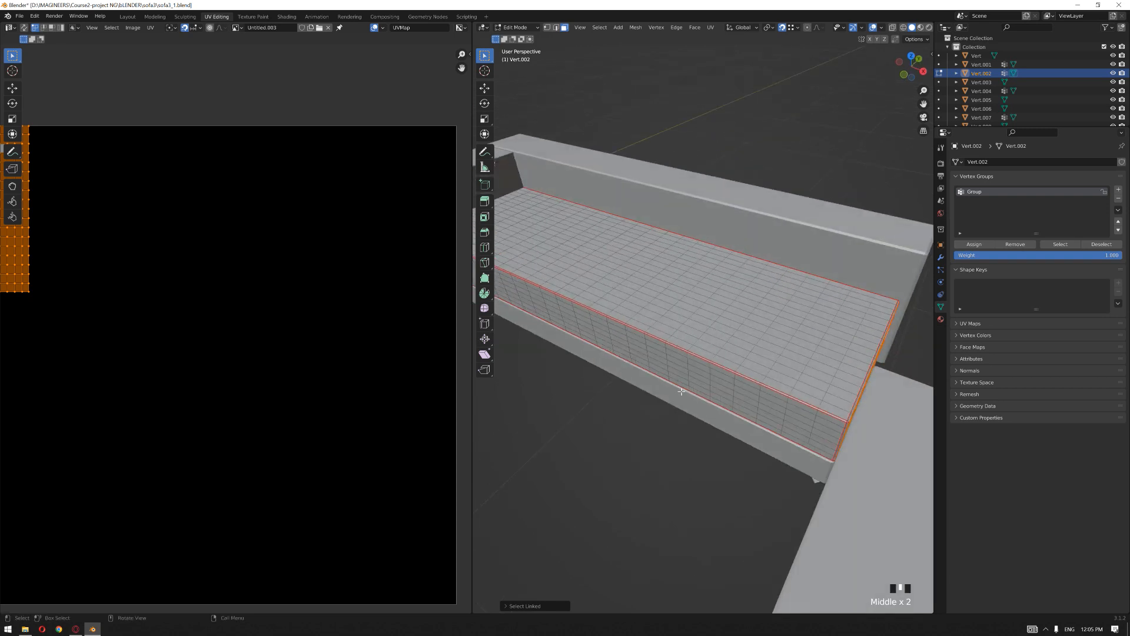
pyautogui.moveTo(784, 326); pyautogui.dragTo(520, 378, button='middle')
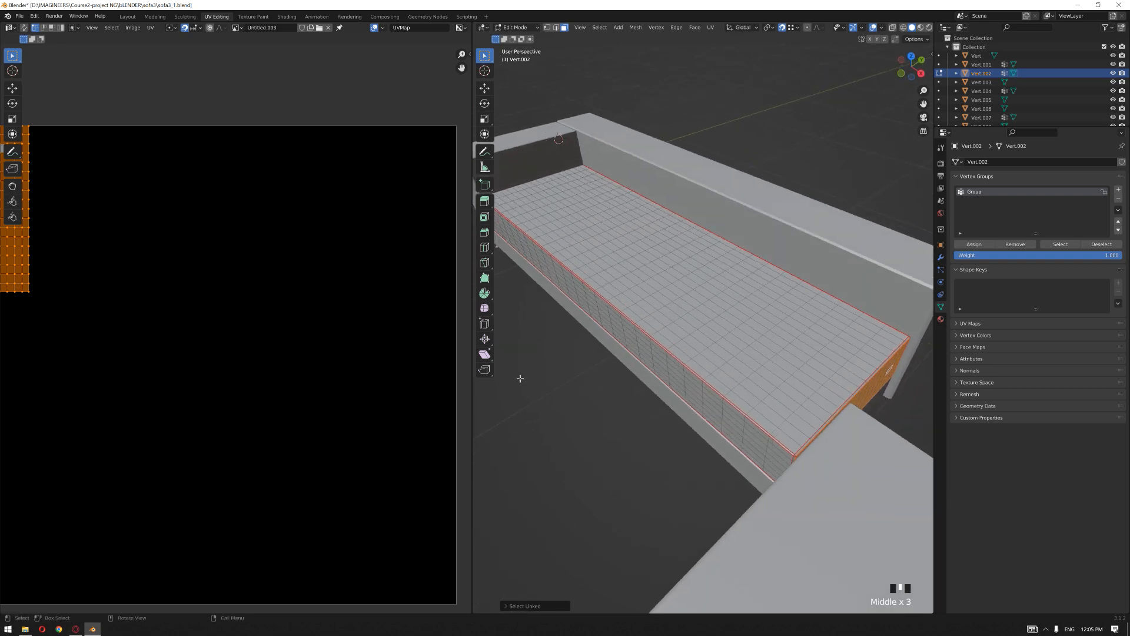
pyautogui.moveTo(706, 407); pyautogui.dragTo(677, 388, button='middle')
pyautogui.scroll(-2, 658, 379)
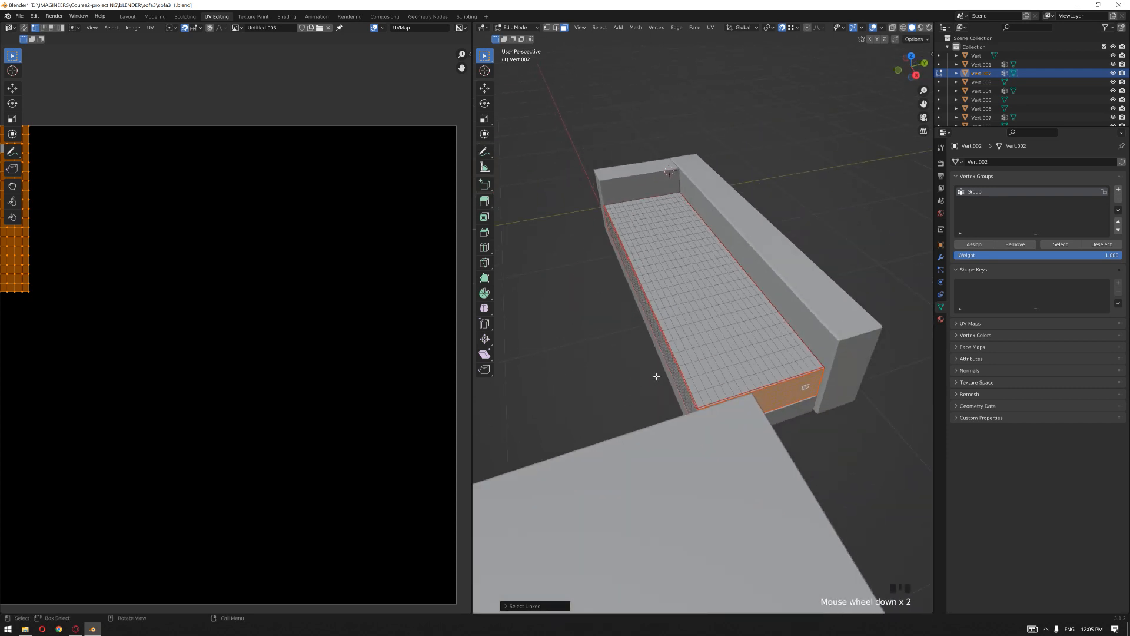
# Step: Select the whole seat cushion, review its full UV layout, and leave mesh editing
pyautogui.press('a')
pyautogui.scroll(-2, 105, 193)
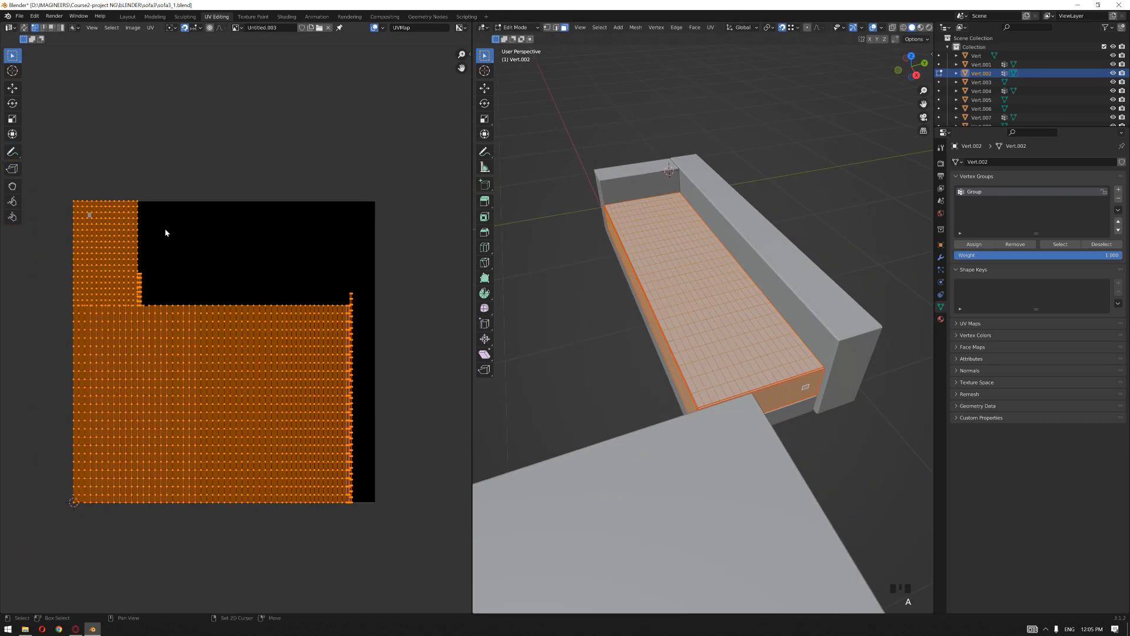
pyautogui.moveTo(81, 237); pyautogui.dragTo(194, 247, button='middle')
pyautogui.scroll(1, 191, 192)
pyautogui.moveTo(677, 294); pyautogui.dragTo(725, 322, button='middle')
pyautogui.press('Tab')
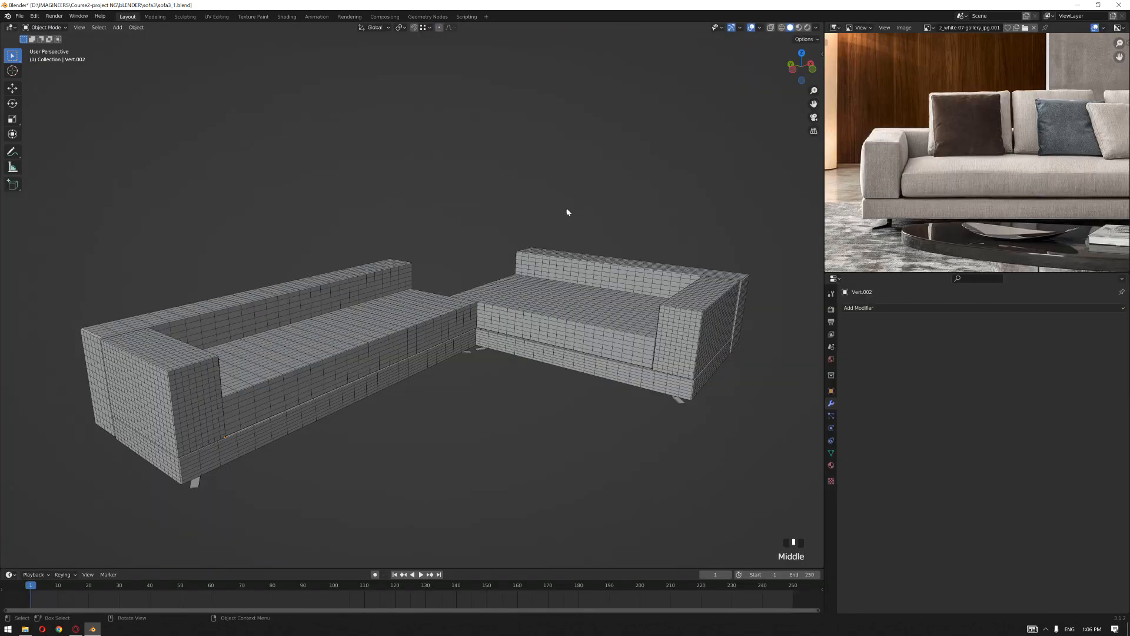
# Step: Compare the modelled sofa sections with the armrest and seat cushion shapes in the reference photo
pyautogui.moveTo(567, 212); pyautogui.dragTo(479, 232, button='middle')
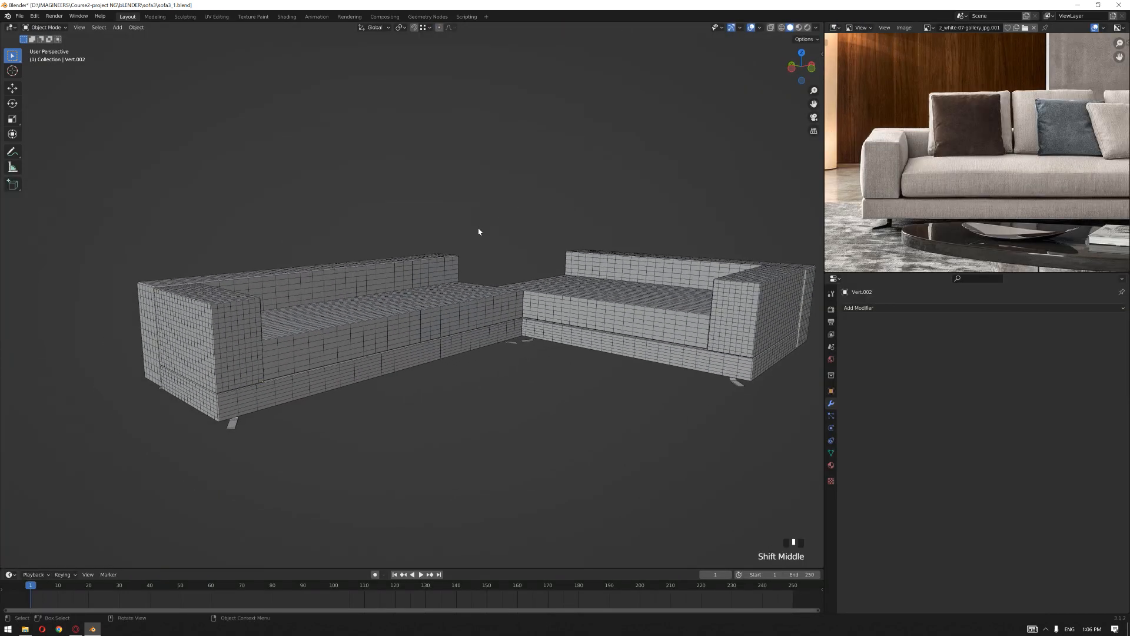
pyautogui.moveTo(960, 177); pyautogui.dragTo(975, 168, button='middle')
pyautogui.scroll(1, 975, 167)
pyautogui.moveTo(942, 166); pyautogui.dragTo(969, 175, button='middle')
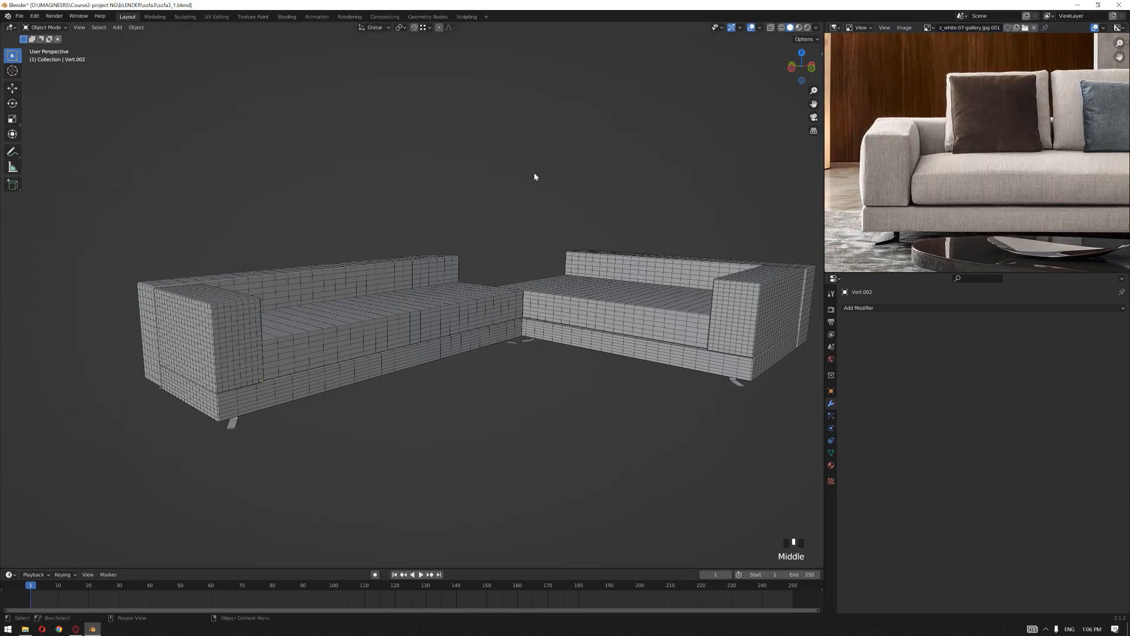
pyautogui.moveTo(555, 179)
pyautogui.mouseDown(button='middle')
pyautogui.moveTo(600, 194)
pyautogui.moveTo(561, 189)
pyautogui.mouseUp(button='middle')
pyautogui.click(541, 189)
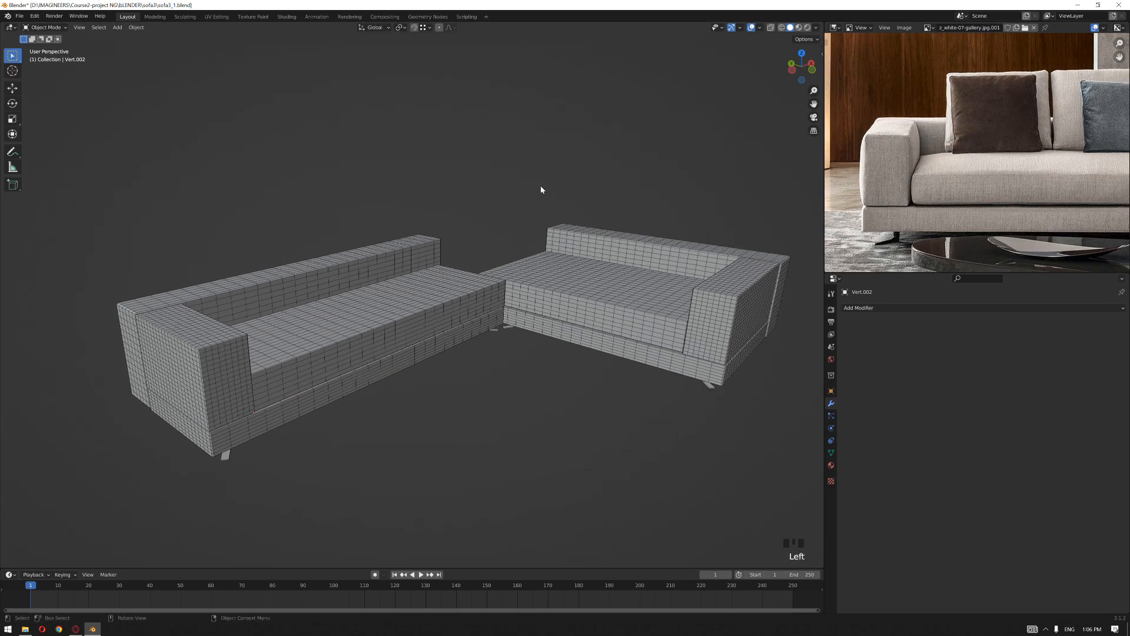
# Step: Add a Subdivision modifier with 2 viewport levels to the long section's seat cushion
pyautogui.click(430, 312)
pyautogui.moveTo(429, 311); pyautogui.dragTo(488, 235, button='middle')
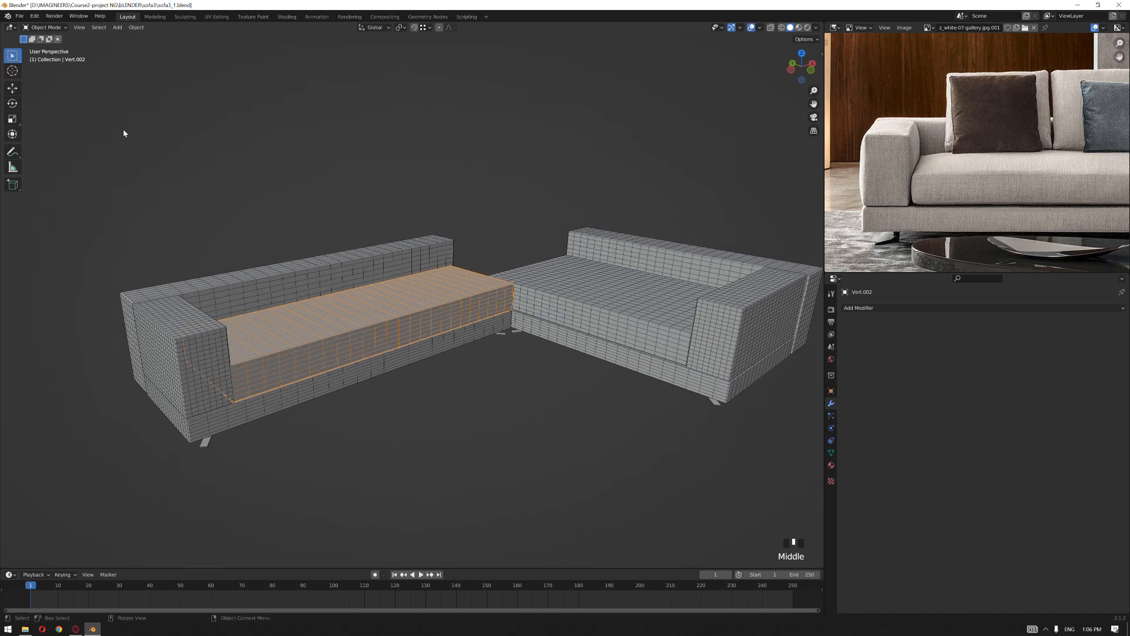
pyautogui.click(966, 308)
pyautogui.click(949, 469)
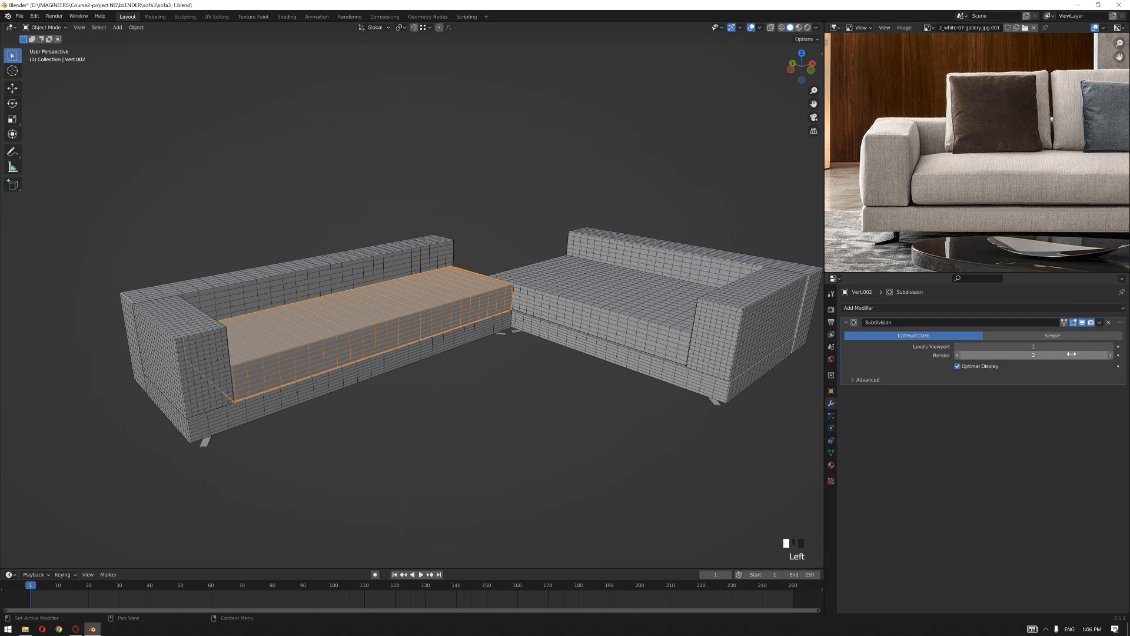
# Step: Switch the seat cushion to Sculpt Mode and initialize its face sets by UV seams
pyautogui.click(45, 27)
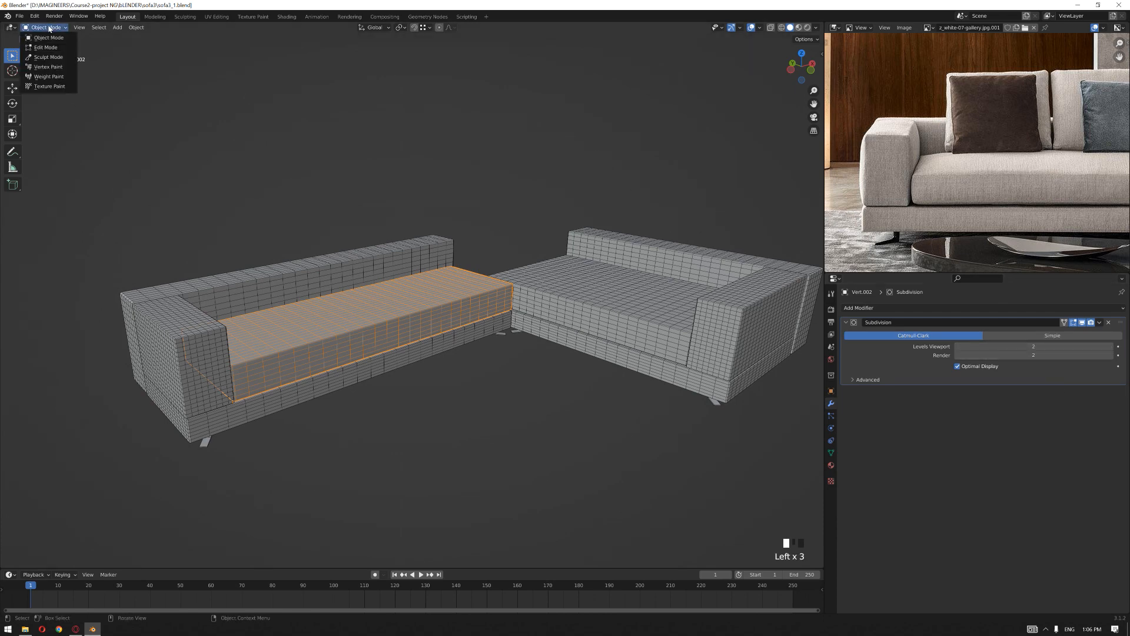
pyautogui.click(41, 59)
pyautogui.moveTo(467, 196); pyautogui.dragTo(435, 200, button='middle')
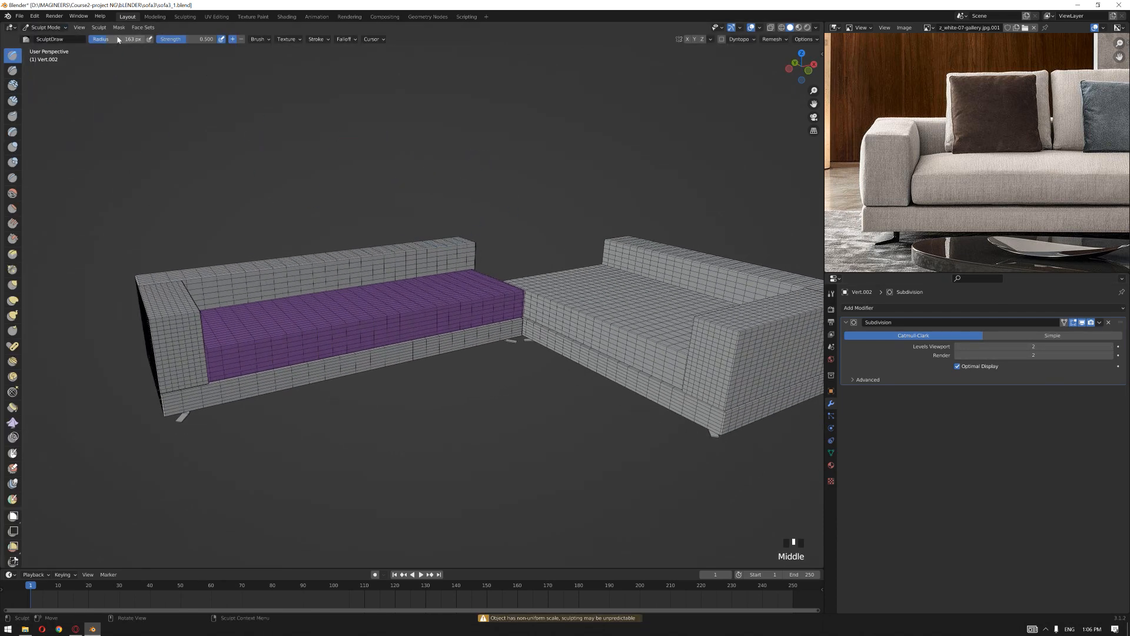
pyautogui.click(143, 27)
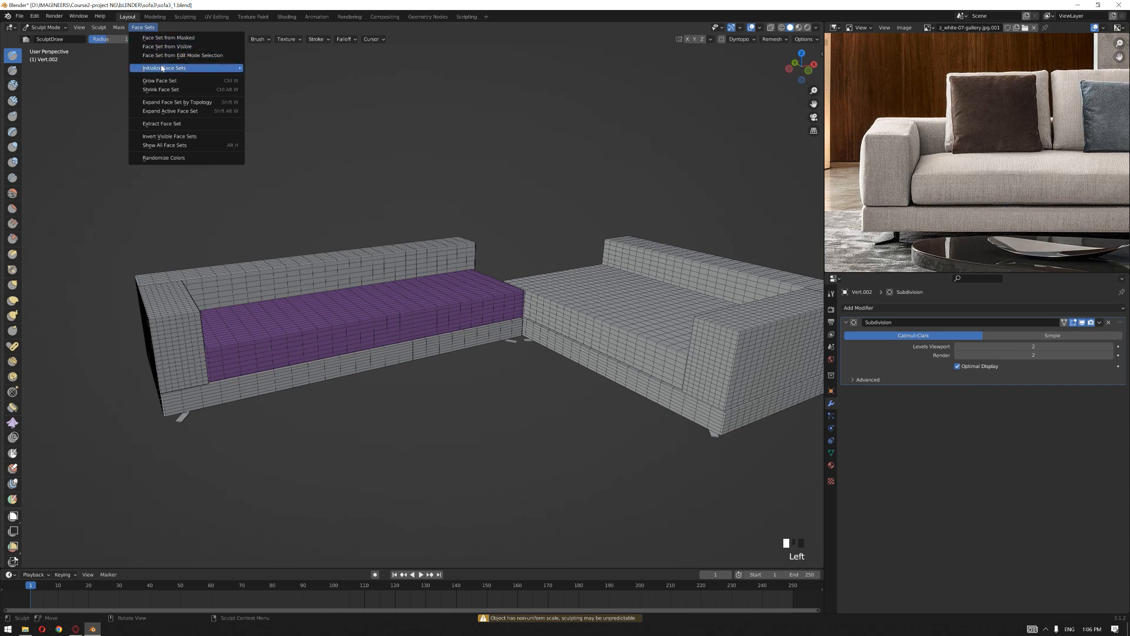
pyautogui.moveTo(223, 67)
pyautogui.click(288, 102)
# Step: Enable Face Sets Boundary auto-masking for the Draw sculpt brush
pyautogui.moveTo(412, 235); pyautogui.dragTo(504, 216, button='middle')
pyautogui.scroll(3, 505, 216)
pyautogui.press('n')
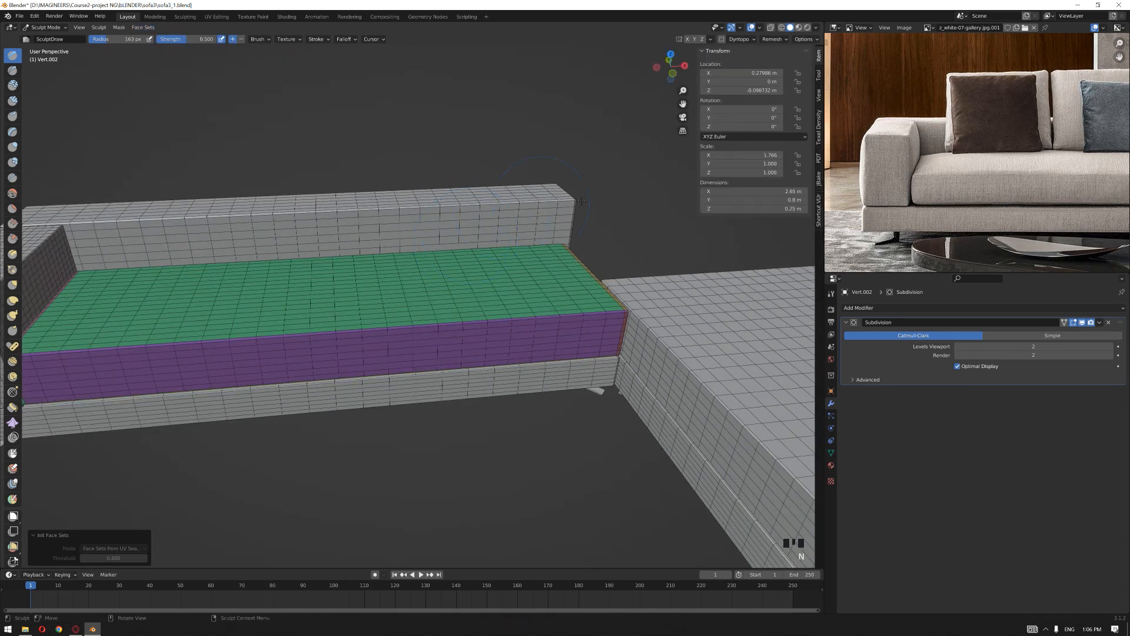
pyautogui.click(818, 75)
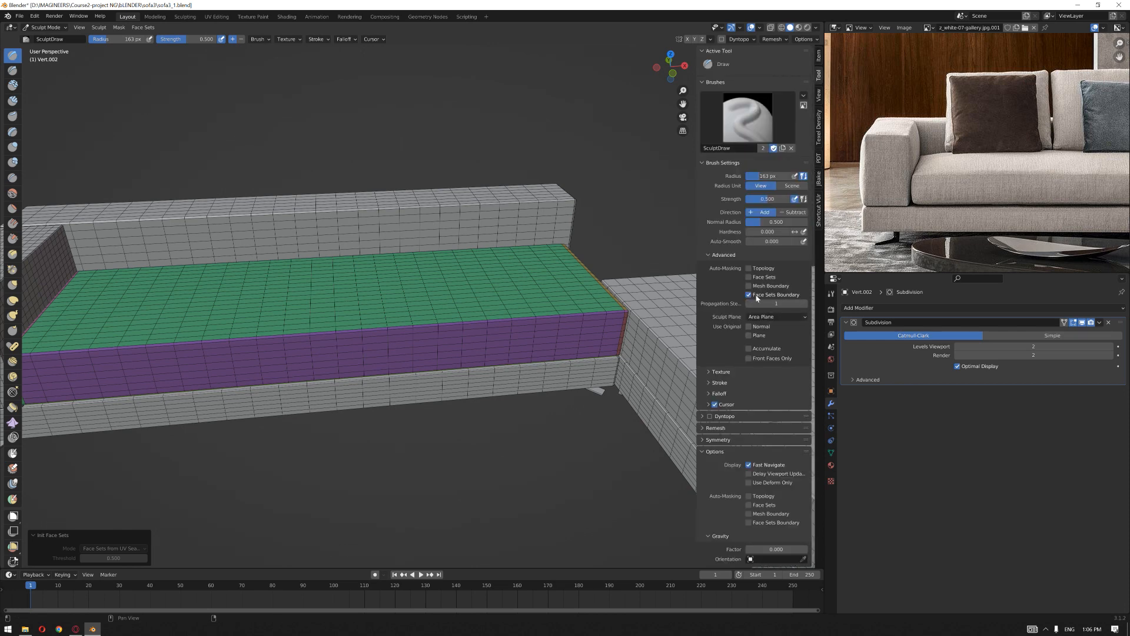
# Step: Sculpt soft bulges along the top of the long section's seat cushion with the Draw brush
pyautogui.moveTo(412, 189); pyautogui.dragTo(429, 358, button='middle')
pyautogui.moveTo(422, 329)
pyautogui.mouseDown()
pyautogui.moveTo(330, 318)
pyautogui.moveTo(436, 303)
pyautogui.moveTo(353, 276)
pyautogui.moveTo(247, 295)
pyautogui.mouseUp()
pyautogui.moveTo(400, 289)
pyautogui.mouseDown()
pyautogui.moveTo(455, 295)
pyautogui.moveTo(482, 329)
pyautogui.moveTo(589, 353)
pyautogui.moveTo(624, 283)
pyautogui.moveTo(212, 290)
pyautogui.moveTo(294, 329)
pyautogui.moveTo(195, 312)
pyautogui.moveTo(383, 283)
pyautogui.moveTo(247, 287)
pyautogui.mouseUp()
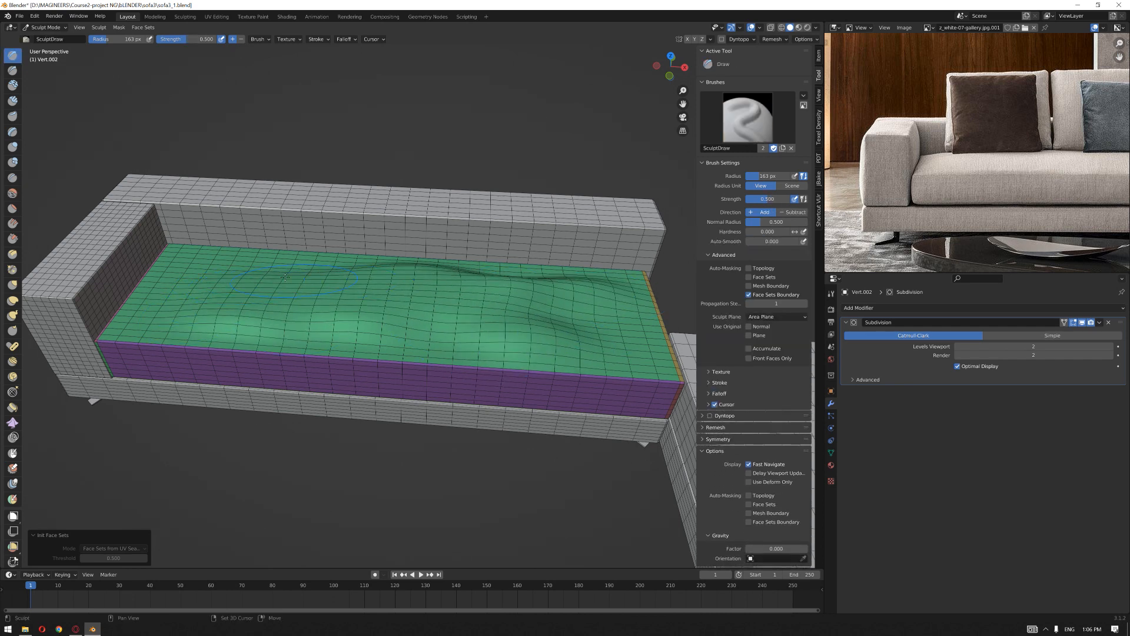
# Step: Smooth the sculpted bulges on the seat cushion's top and return to Object Mode
pyautogui.moveTo(668, 126); pyautogui.dragTo(364, 305, button='middle')
pyautogui.press('n')
pyautogui.moveTo(491, 319)
pyautogui.keyDown('shift'); pyautogui.mouseDown()
pyautogui.moveTo(530, 312)
pyautogui.moveTo(377, 281)
pyautogui.mouseUp(); pyautogui.keyUp('shift')
pyautogui.keyDown('shift'); pyautogui.moveTo(518, 277); pyautogui.dragTo(447, 294); pyautogui.keyUp('shift')
pyautogui.keyDown('shift'); pyautogui.moveTo(530, 306); pyautogui.dragTo(303, 331); pyautogui.keyUp('shift')
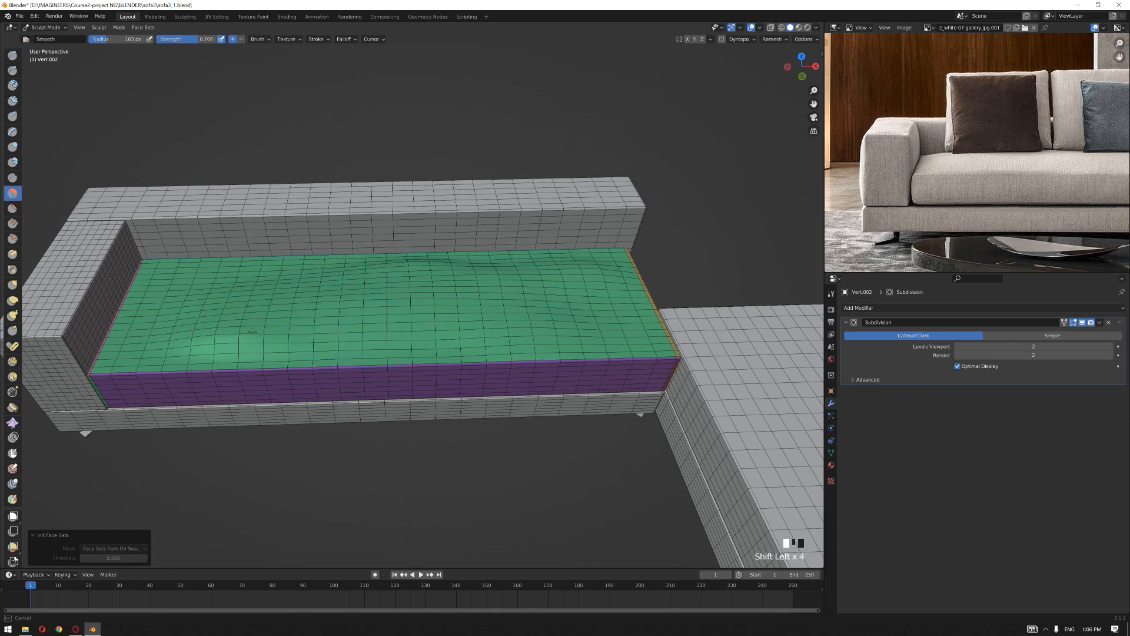
pyautogui.moveTo(200, 277); pyautogui.dragTo(401, 319, button='middle')
pyautogui.keyDown('shift'); pyautogui.moveTo(386, 304); pyautogui.dragTo(351, 290); pyautogui.keyUp('shift')
pyautogui.moveTo(642, 274); pyautogui.dragTo(430, 266, button='middle')
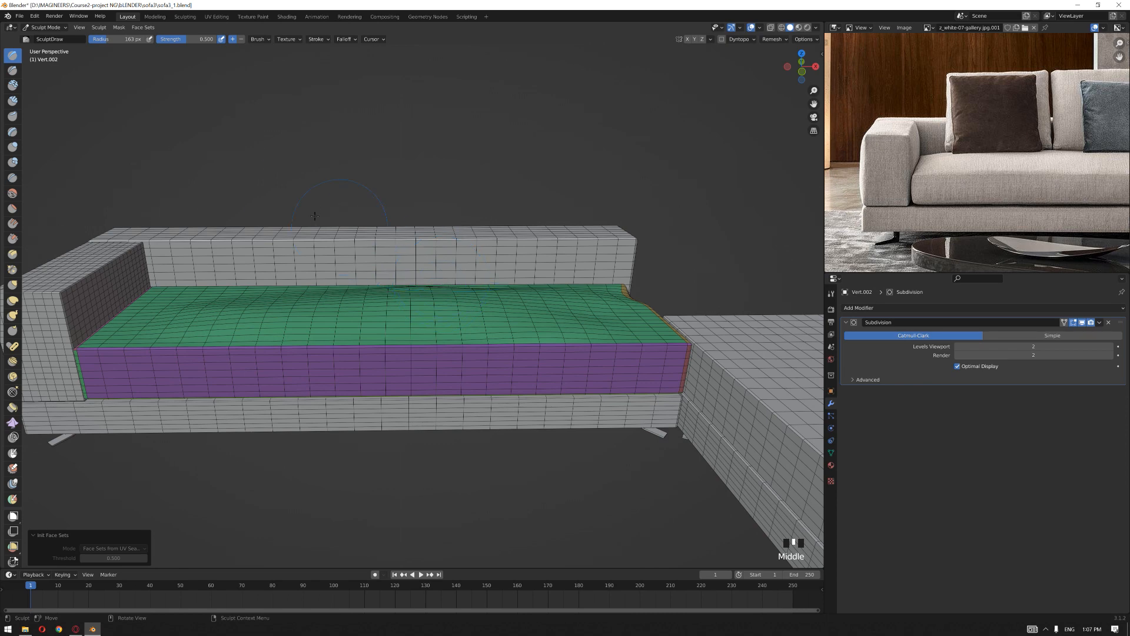
pyautogui.click(46, 27)
pyautogui.click(42, 35)
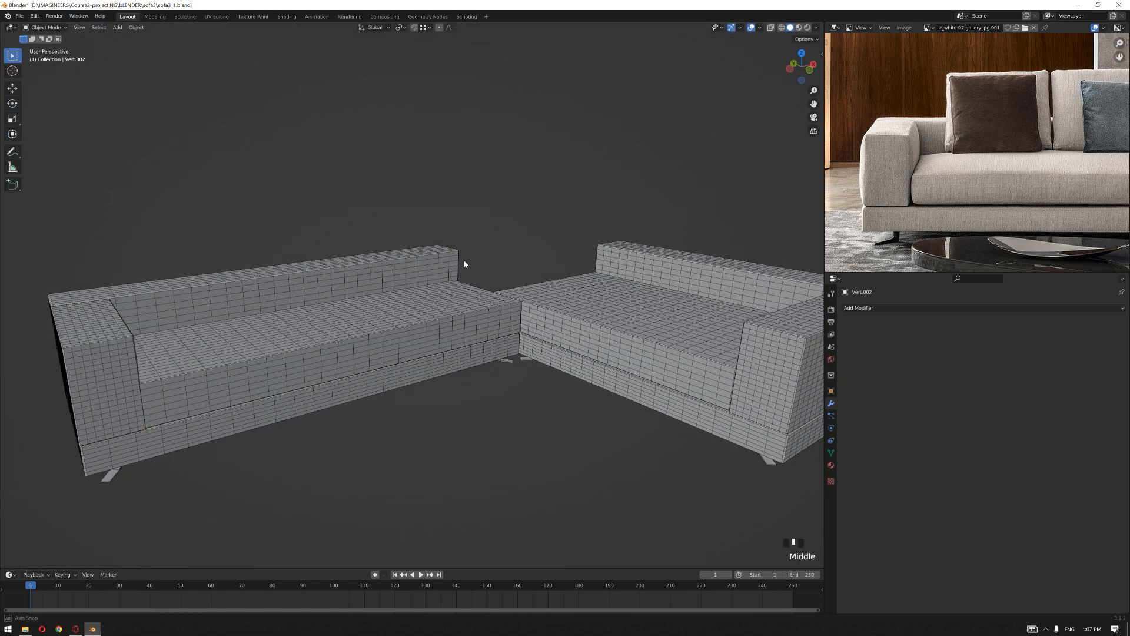
# Step: Add Cloth physics to the long section's seat cushion
pyautogui.doubleClick(442, 306)
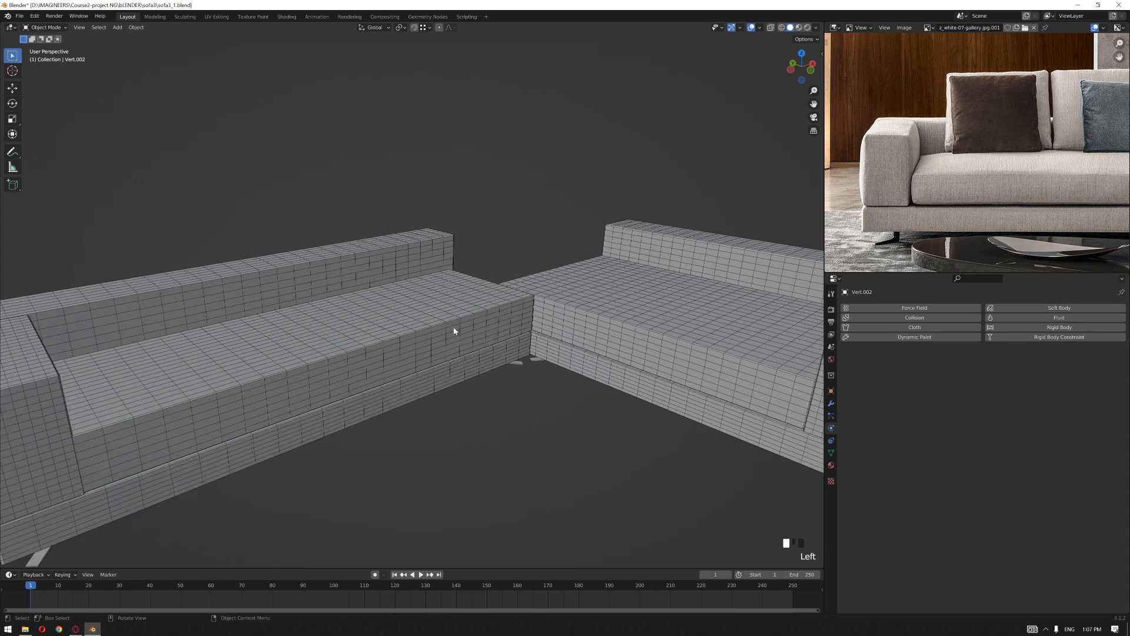
pyautogui.click(453, 330)
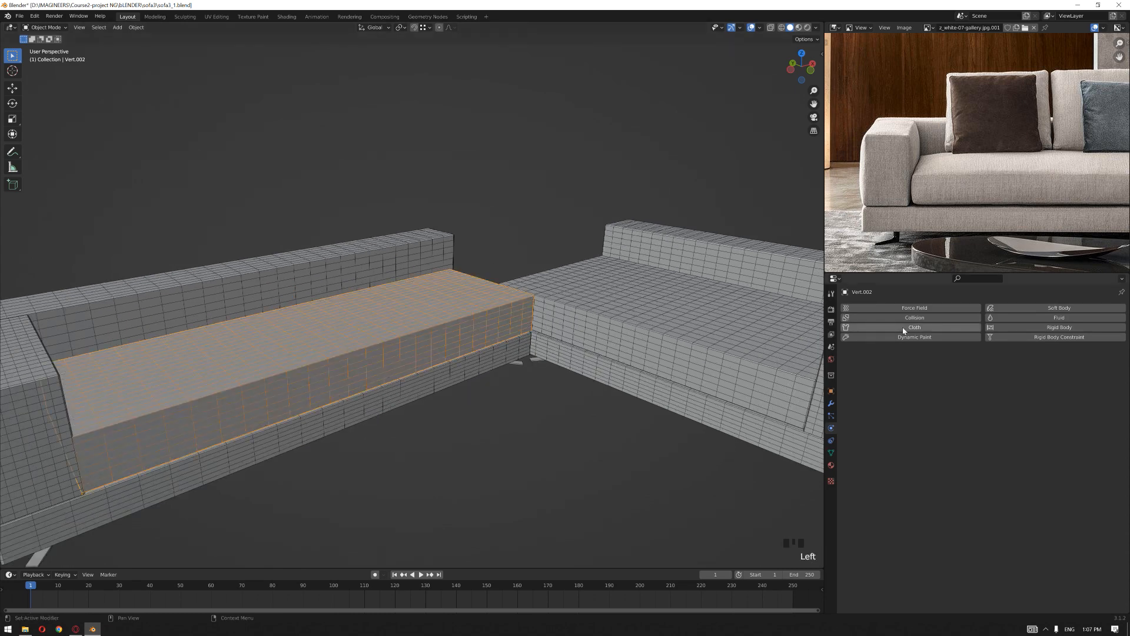
pyautogui.click(903, 328)
pyautogui.scroll(-4, 533, 291)
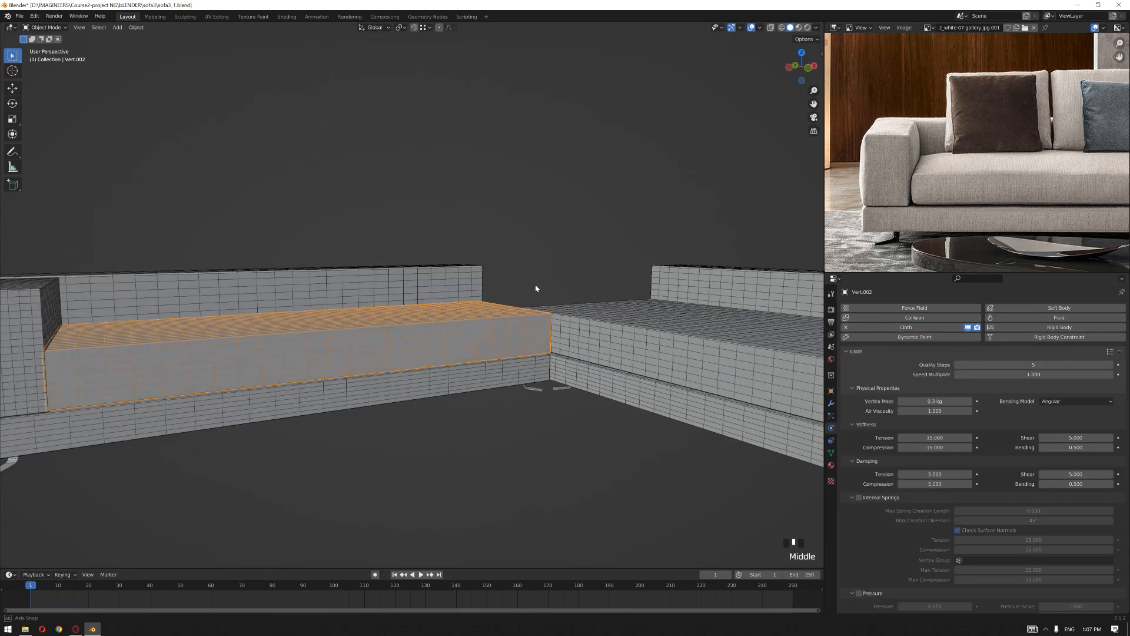
# Step: Add a Subdivision Surface modifier with 2 viewport levels after the seat cushion's Cloth modifier
pyautogui.click(832, 404)
pyautogui.click(883, 308)
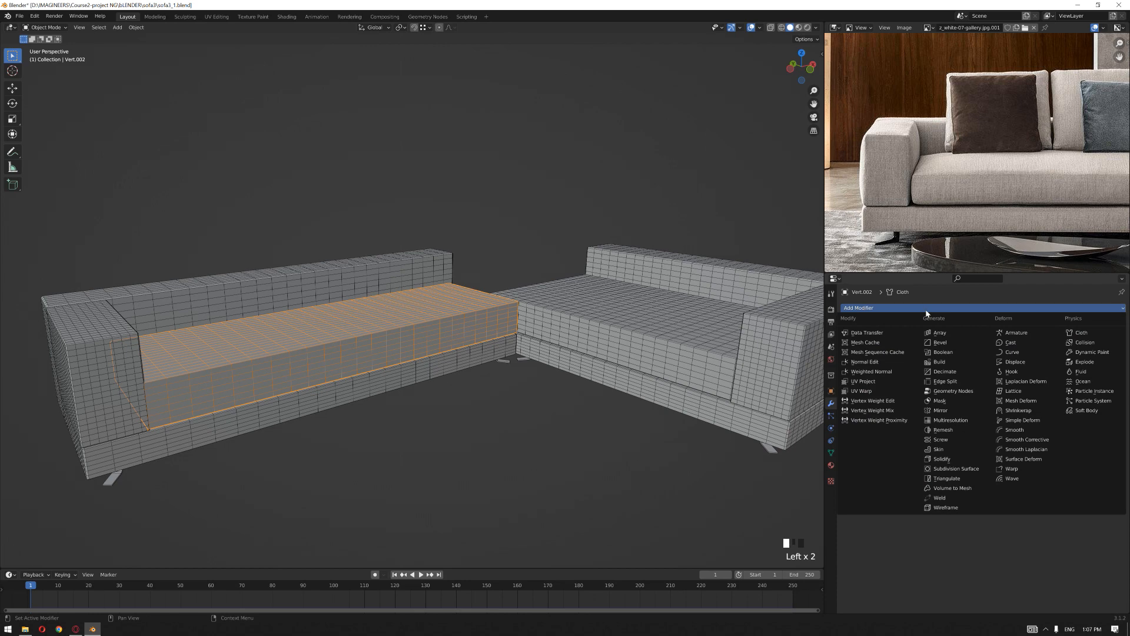
pyautogui.click(959, 473)
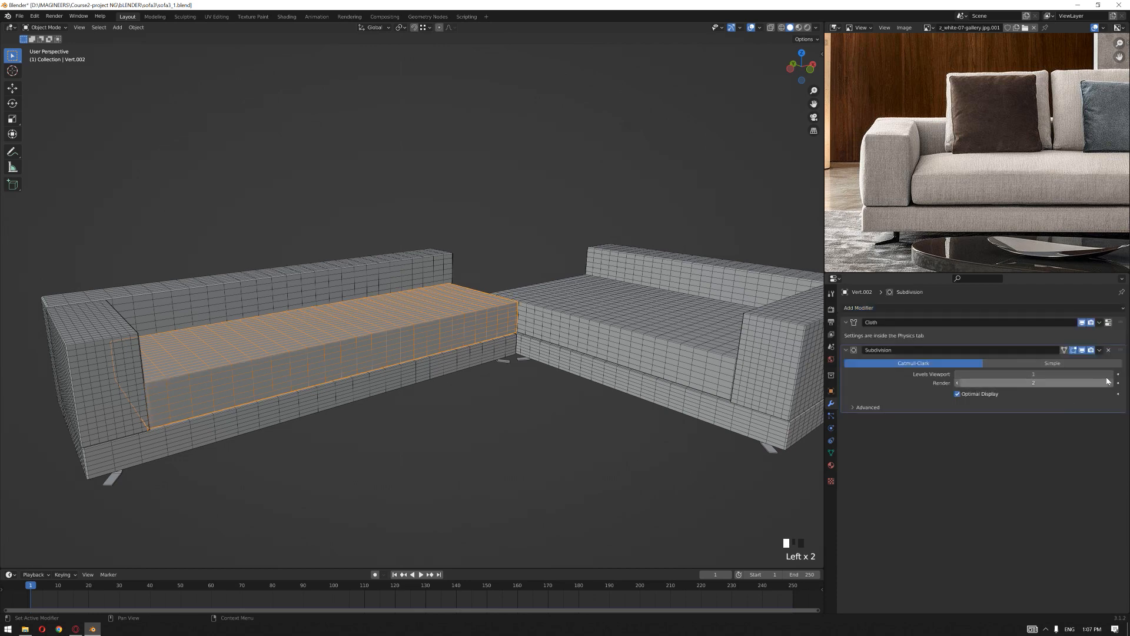
pyautogui.click(1109, 375)
pyautogui.moveTo(580, 139); pyautogui.dragTo(612, 229, button='middle')
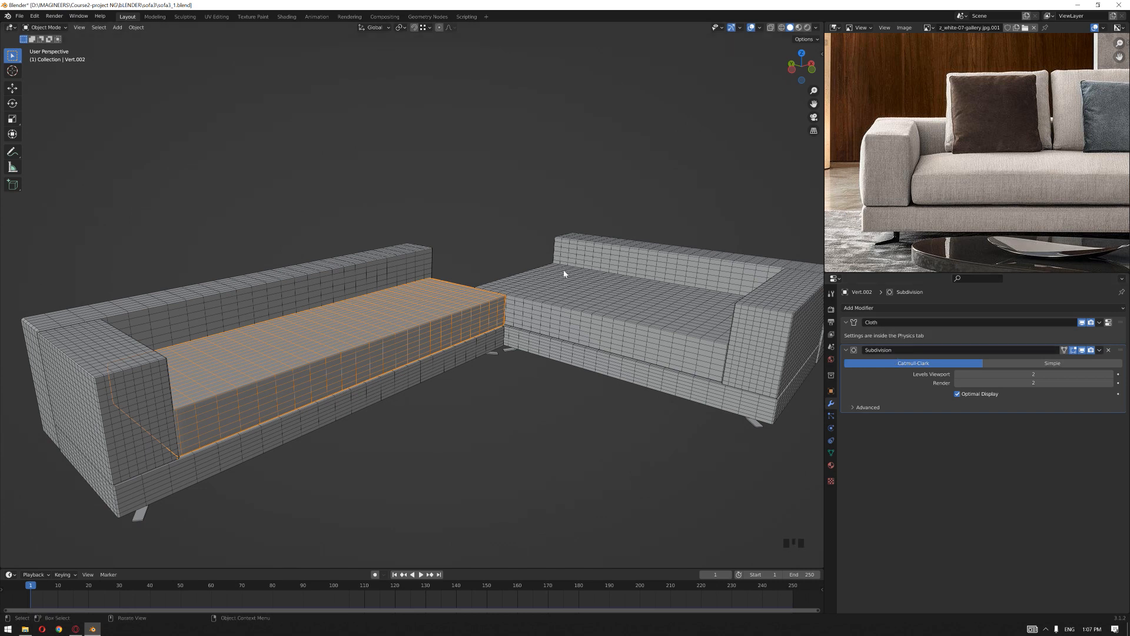
# Step: Copy the long seat cushion's Cloth and Subdivision modifiers to the seat, base, armrest and backrest blocks of both sofa sections
pyautogui.click(520, 269)
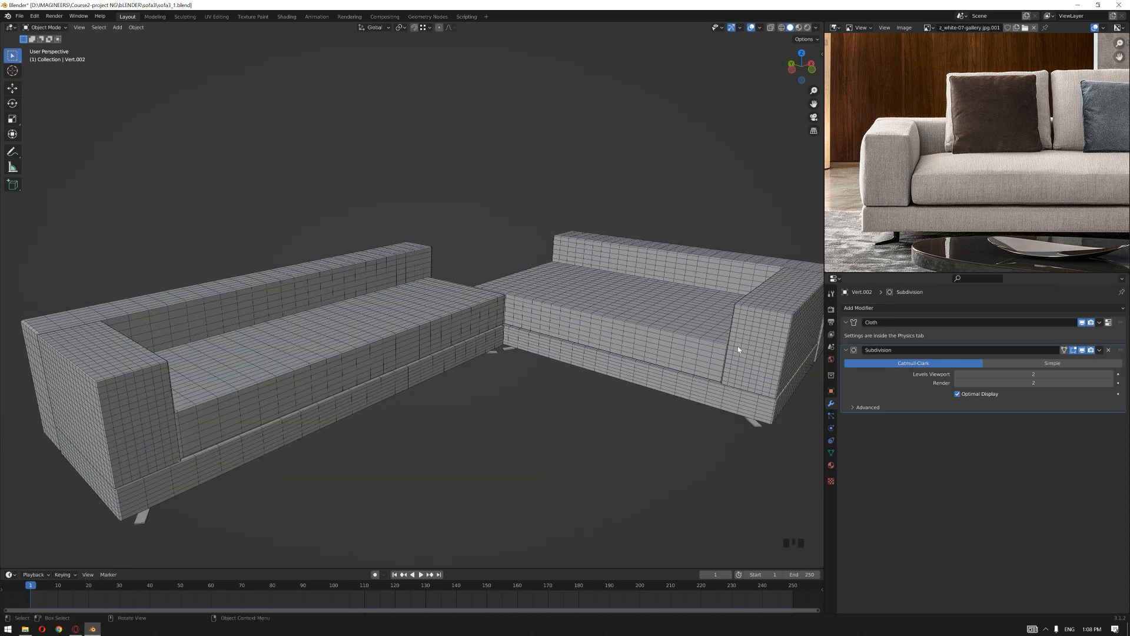
pyautogui.click(692, 350)
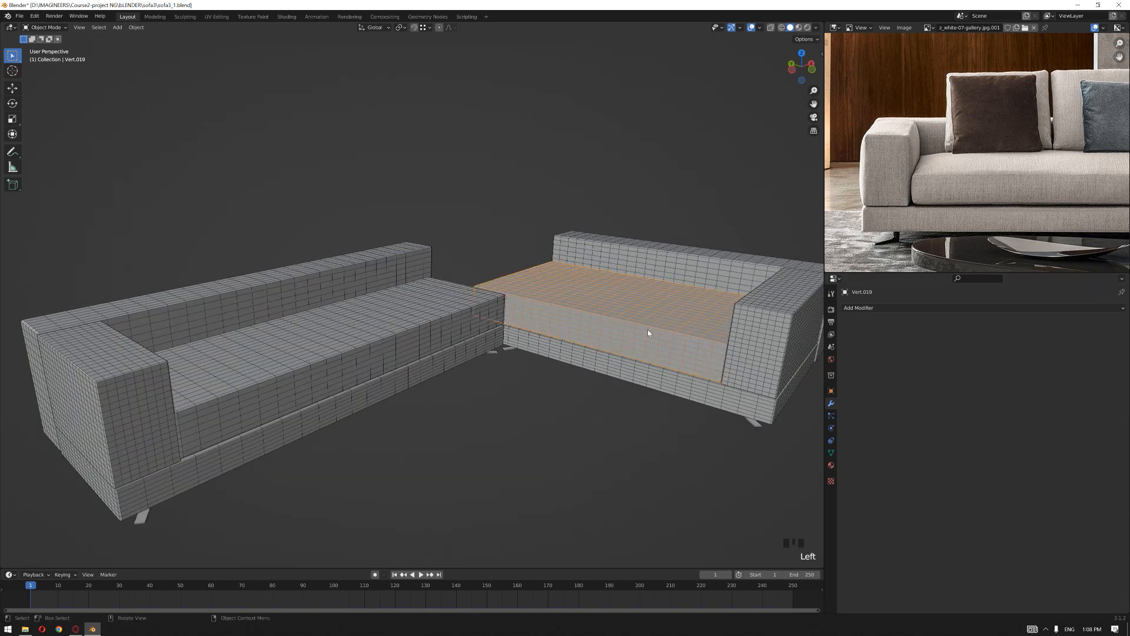
pyautogui.keyDown('shift'); pyautogui.click(622, 369); pyautogui.keyUp('shift')
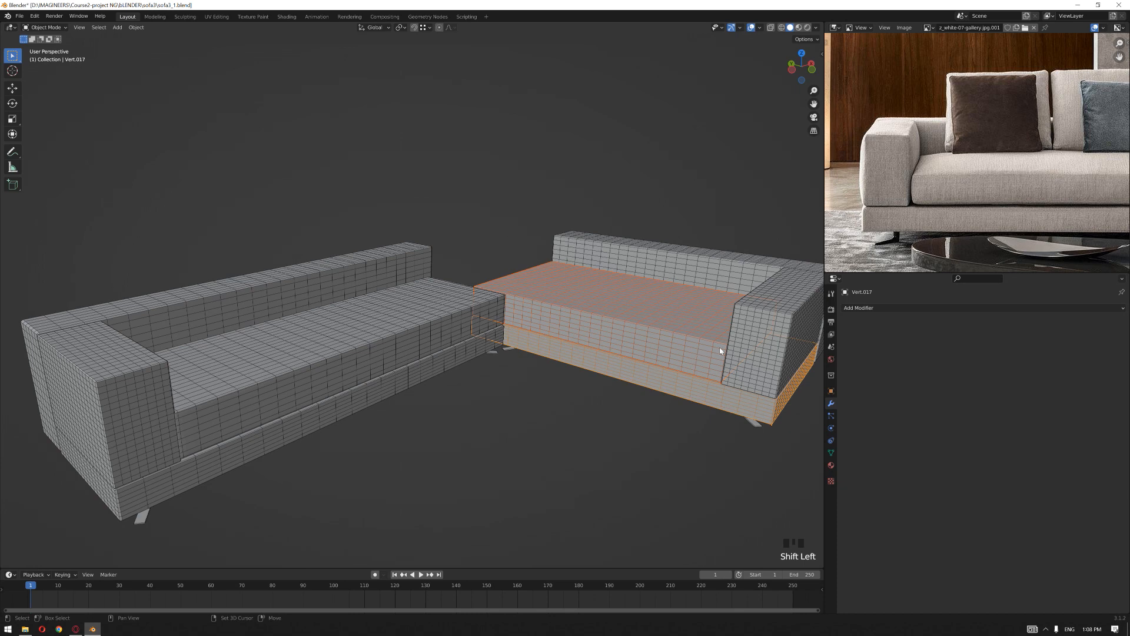
pyautogui.keyDown('shift'); pyautogui.click(743, 312); pyautogui.keyUp('shift')
pyautogui.keyDown('shift'); pyautogui.click(736, 268); pyautogui.keyUp('shift')
pyautogui.keyDown('shift'); pyautogui.click(157, 387); pyautogui.keyUp('shift')
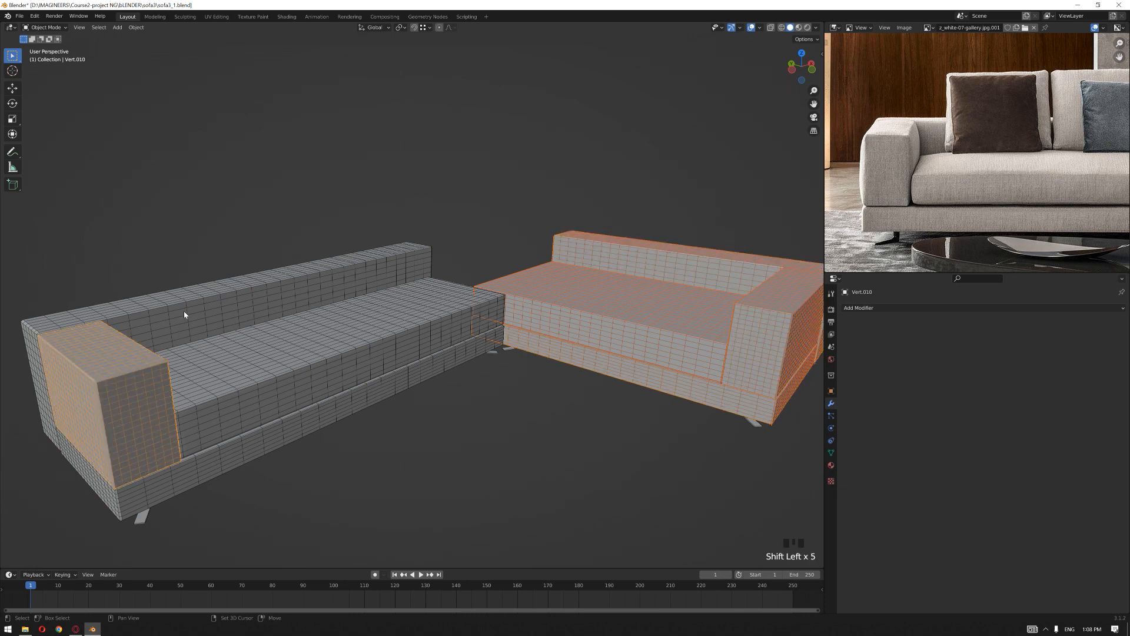
pyautogui.keyDown('shift'); pyautogui.click(183, 312); pyautogui.keyUp('shift')
pyautogui.keyDown('shift'); pyautogui.click(262, 427); pyautogui.keyUp('shift')
pyautogui.keyDown('shift'); pyautogui.click(295, 395); pyautogui.keyUp('shift')
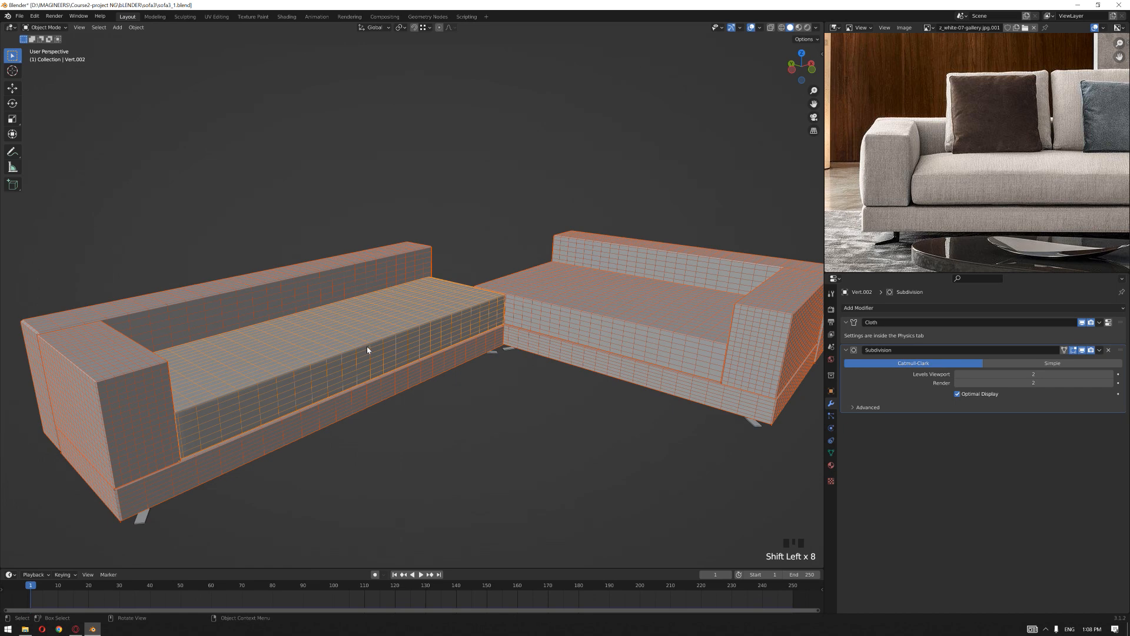
pyautogui.hotkey('ctrl', 'l')
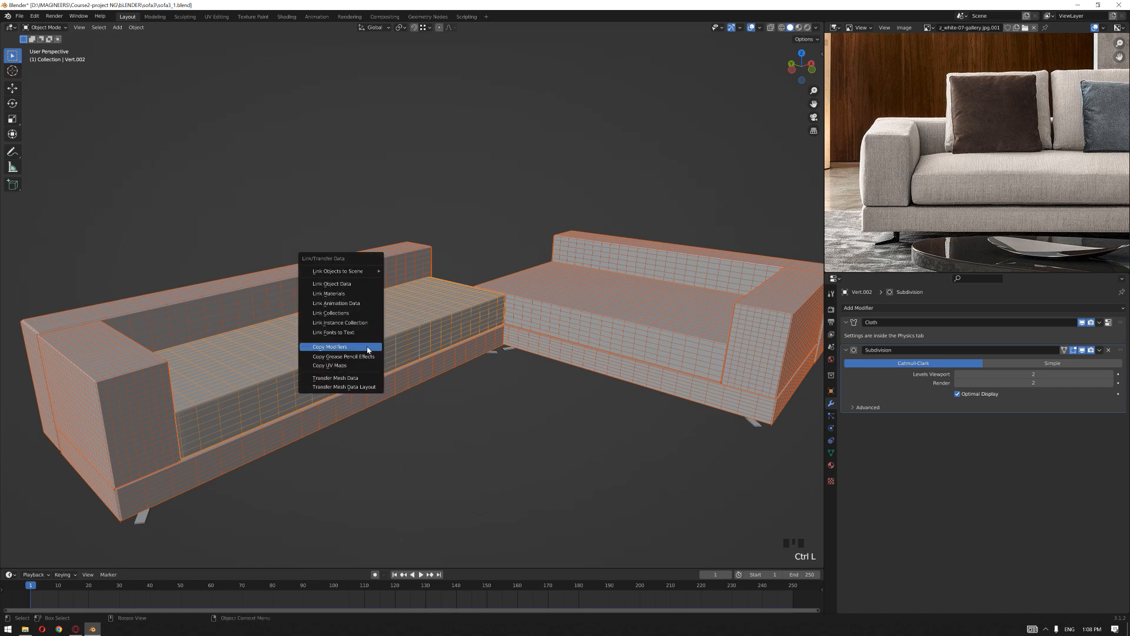
pyautogui.click(367, 347)
# Step: Inspect the seat, base, backrest and armrest blocks of both sections for the copied modifiers
pyautogui.click(506, 235)
pyautogui.click(643, 320)
pyautogui.click(642, 377)
pyautogui.click(669, 270)
pyautogui.click(765, 341)
pyautogui.click(487, 396)
pyautogui.keyDown('shift'); pyautogui.moveTo(486, 396); pyautogui.dragTo(542, 429, button='middle'); pyautogui.keyUp('shift')
pyautogui.scroll(2, 550, 451)
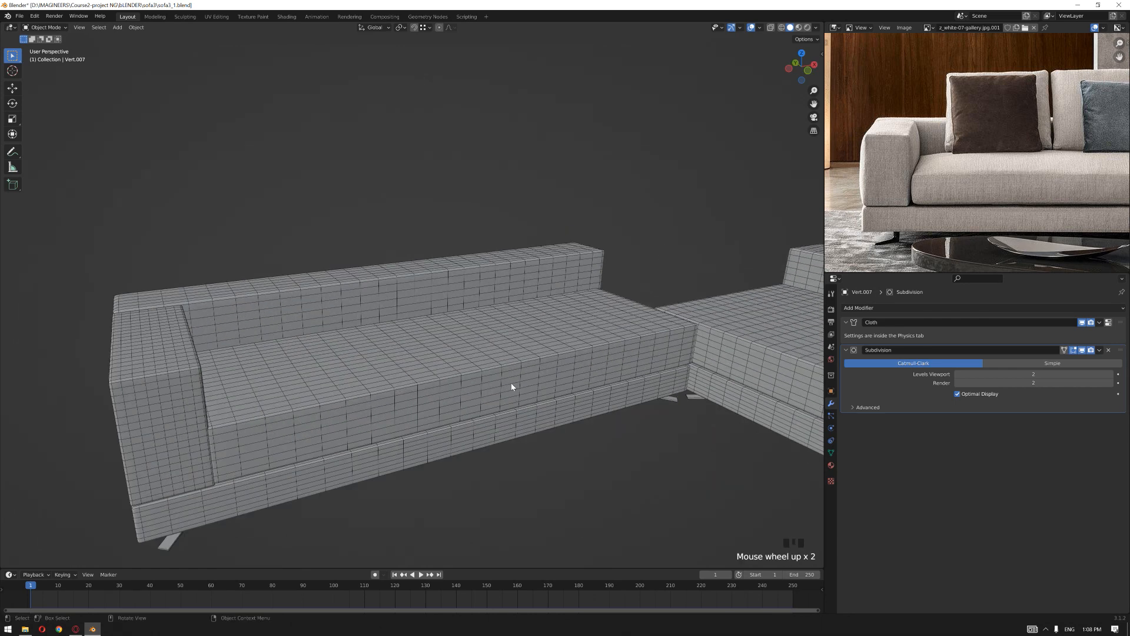
pyautogui.scroll(-2, 565, 378)
pyautogui.moveTo(599, 376)
pyautogui.mouseDown(button='middle')
pyautogui.moveTo(510, 385)
pyautogui.moveTo(597, 360)
pyautogui.mouseUp(button='middle')
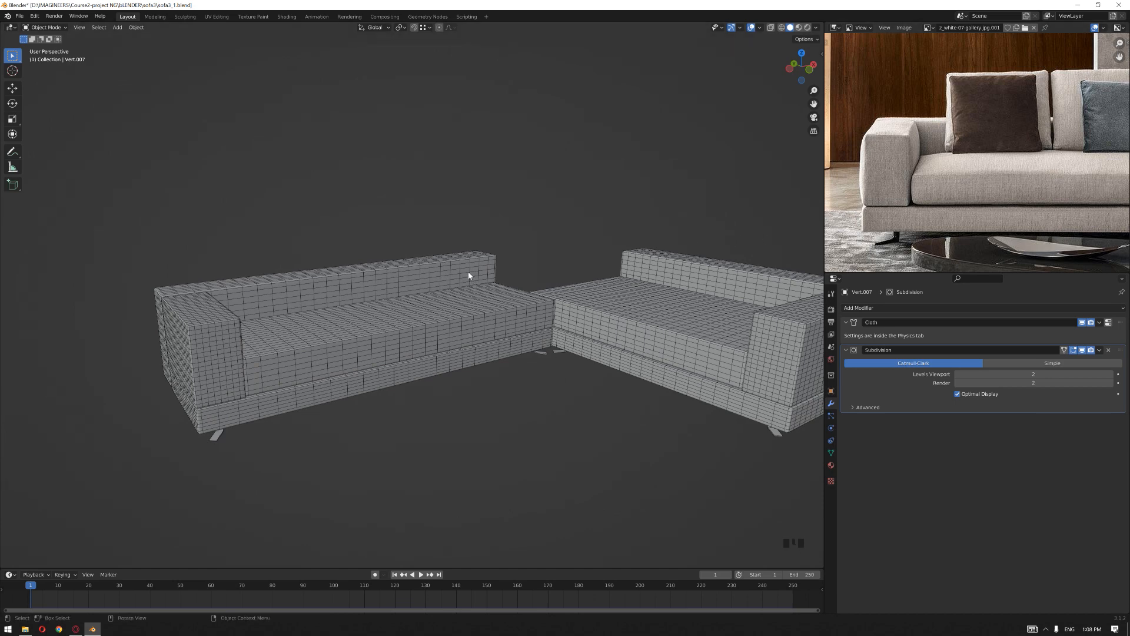
pyautogui.scroll(1, 234, 390)
# Step: Add a vertex group to the long section's seat cushion
pyautogui.click(387, 397)
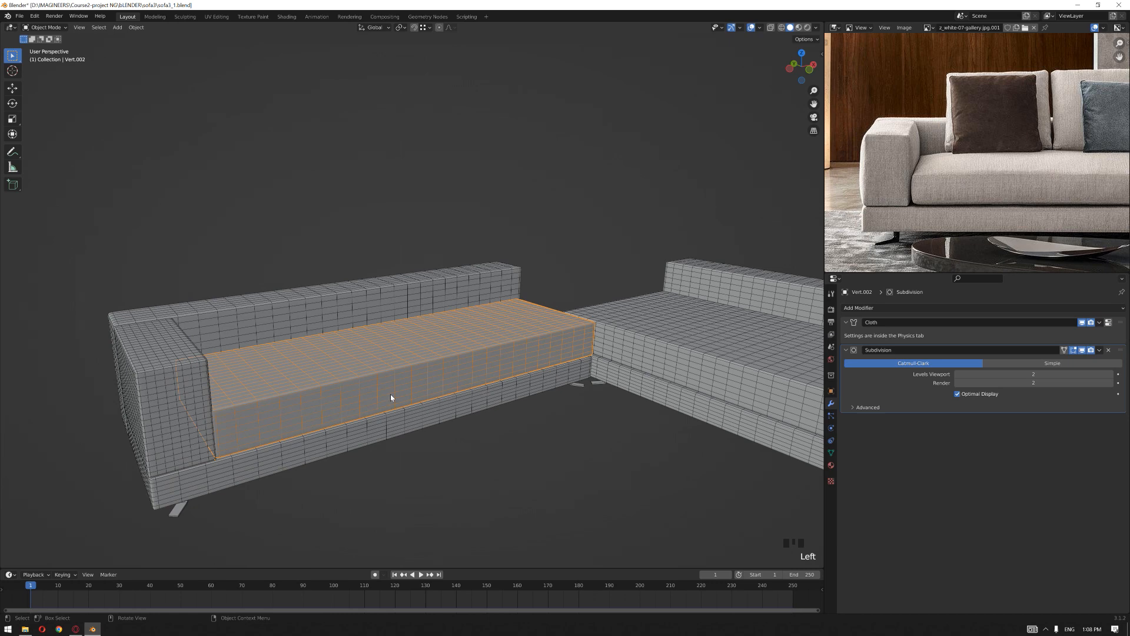
pyautogui.moveTo(398, 394); pyautogui.dragTo(387, 384, button='middle')
pyautogui.scroll(4, 387, 382)
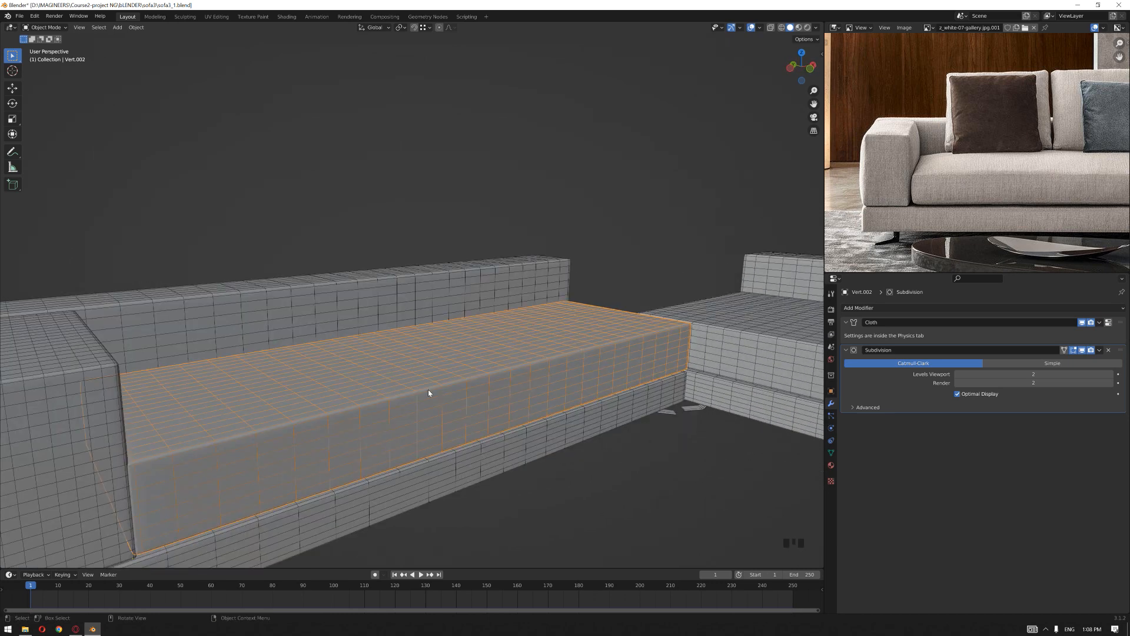
pyautogui.moveTo(521, 366); pyautogui.dragTo(494, 357, button='middle')
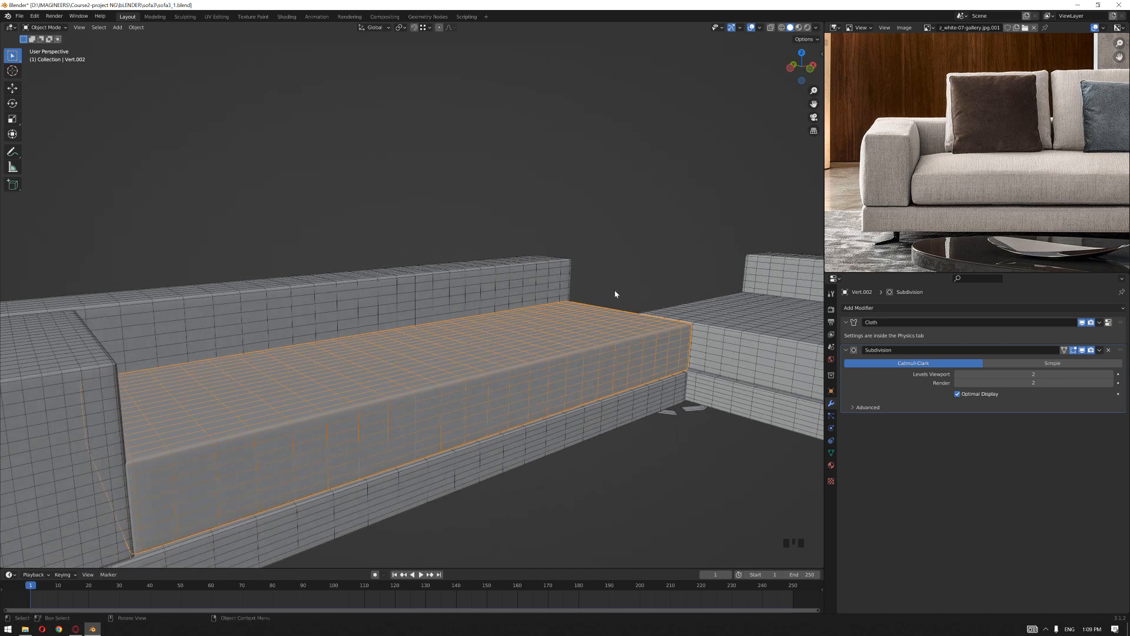
pyautogui.moveTo(602, 317); pyautogui.dragTo(578, 354, button='middle')
pyautogui.doubleClick(577, 354)
pyautogui.click(830, 453)
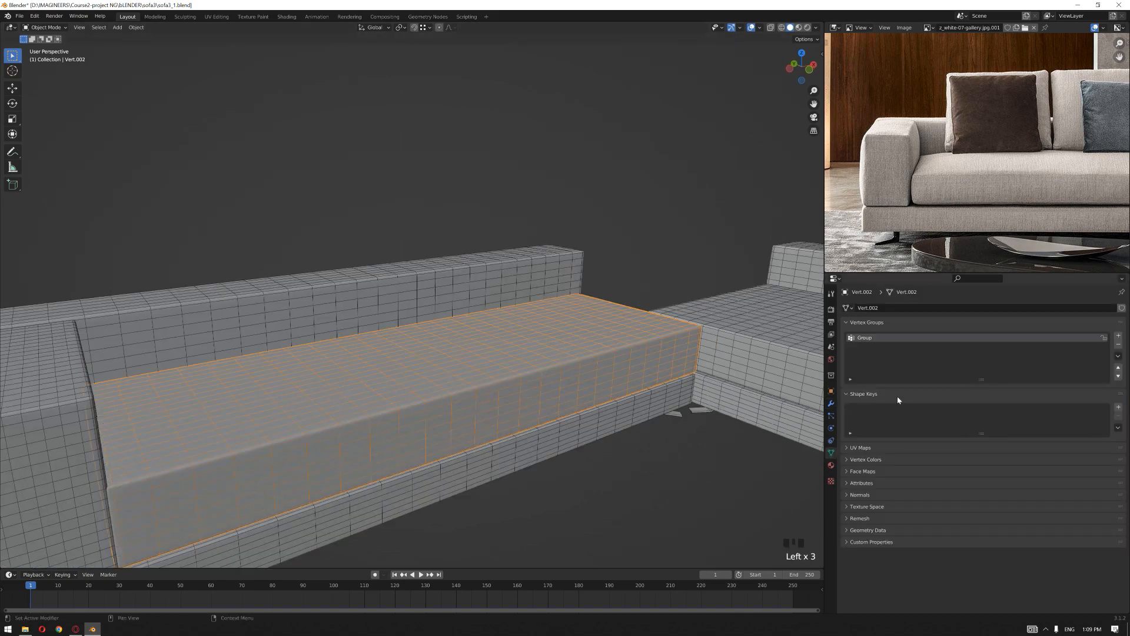
# Step: Select the vertices of the seat cushion's back, both ends and underside in Edit Mode, using wireframe shading for the selection
pyautogui.moveTo(788, 374); pyautogui.dragTo(650, 418, button='middle')
pyautogui.press('Tab')
pyautogui.moveTo(555, 416); pyautogui.dragTo(531, 414, button='middle')
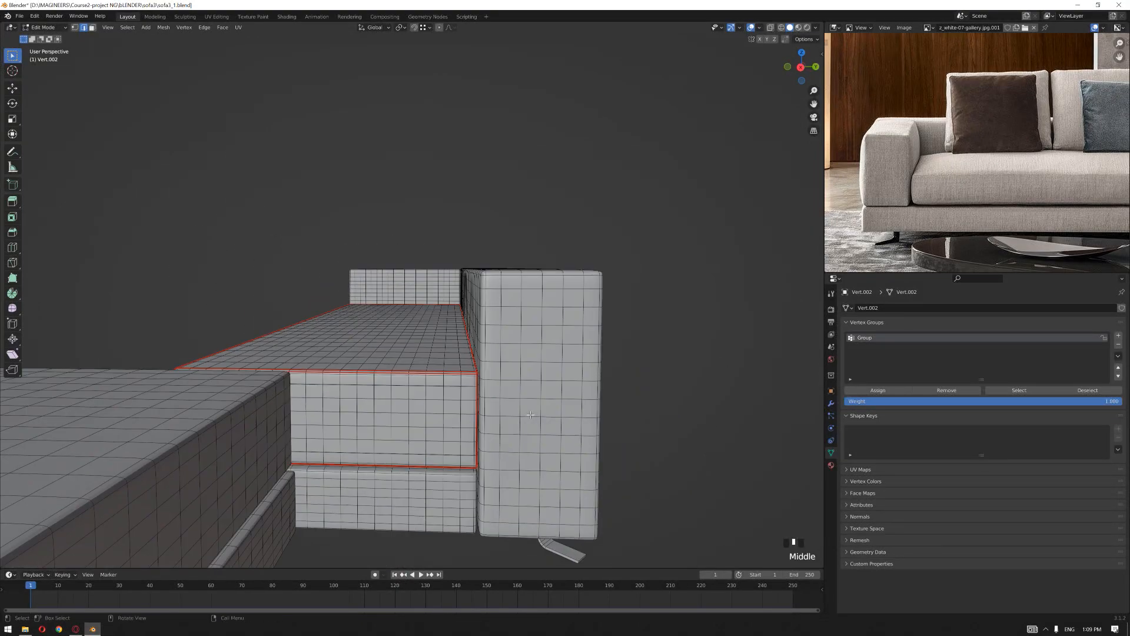
pyautogui.press('z')
pyautogui.click(347, 414)
pyautogui.moveTo(471, 365); pyautogui.dragTo(517, 494, button='middle')
pyautogui.press('1')
pyautogui.keyDown('shift'); pyautogui.click(548, 519); pyautogui.keyUp('shift')
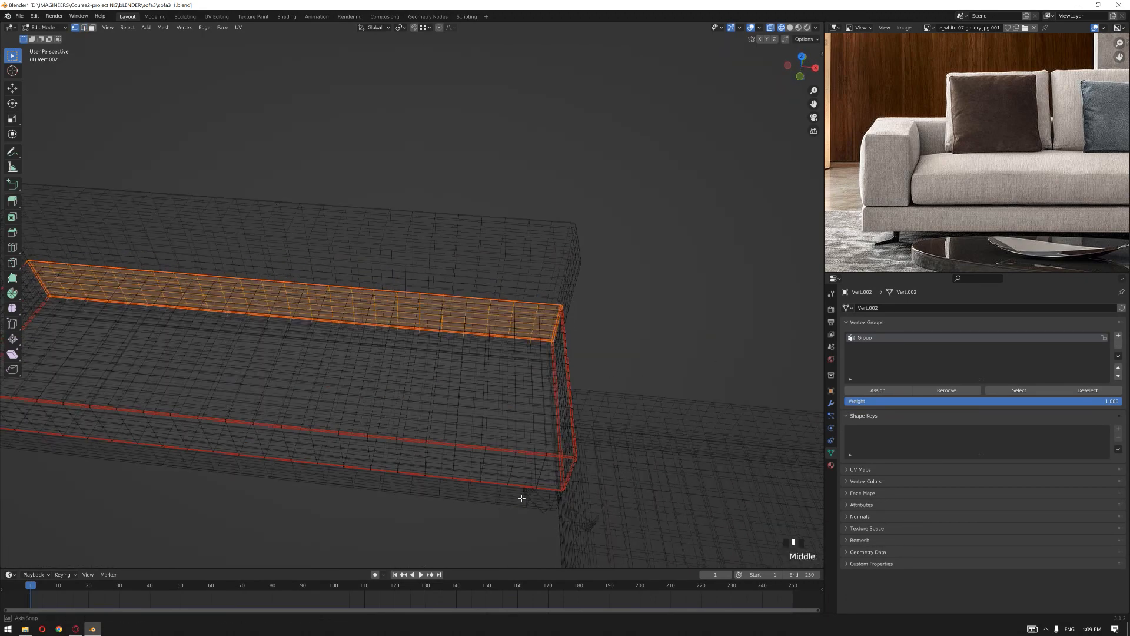
pyautogui.keyDown('shift'); pyautogui.click(549, 453); pyautogui.keyUp('shift')
pyautogui.moveTo(550, 454); pyautogui.dragTo(442, 352, button='middle')
pyautogui.keyDown('shift'); pyautogui.click(529, 420); pyautogui.keyUp('shift')
pyautogui.keyDown('shift'); pyautogui.click(308, 404); pyautogui.keyUp('shift')
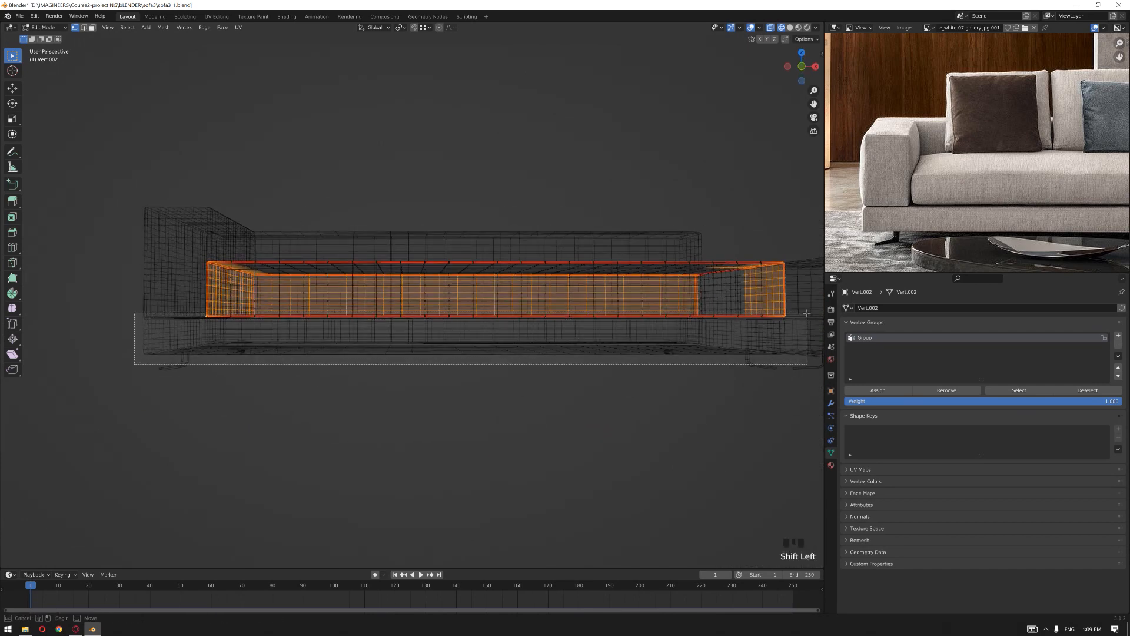
pyautogui.moveTo(548, 277)
pyautogui.mouseDown(button='middle')
pyautogui.moveTo(559, 336)
pyautogui.moveTo(520, 390)
pyautogui.mouseUp(button='middle')
pyautogui.hotkey('shift', 'z')
# Step: Rename the vertex group as non_Cloth, assign the selected vertices to it and return to Object Mode
pyautogui.scroll(-1, 621, 383)
pyautogui.moveTo(620, 383); pyautogui.dragTo(686, 395, button='middle')
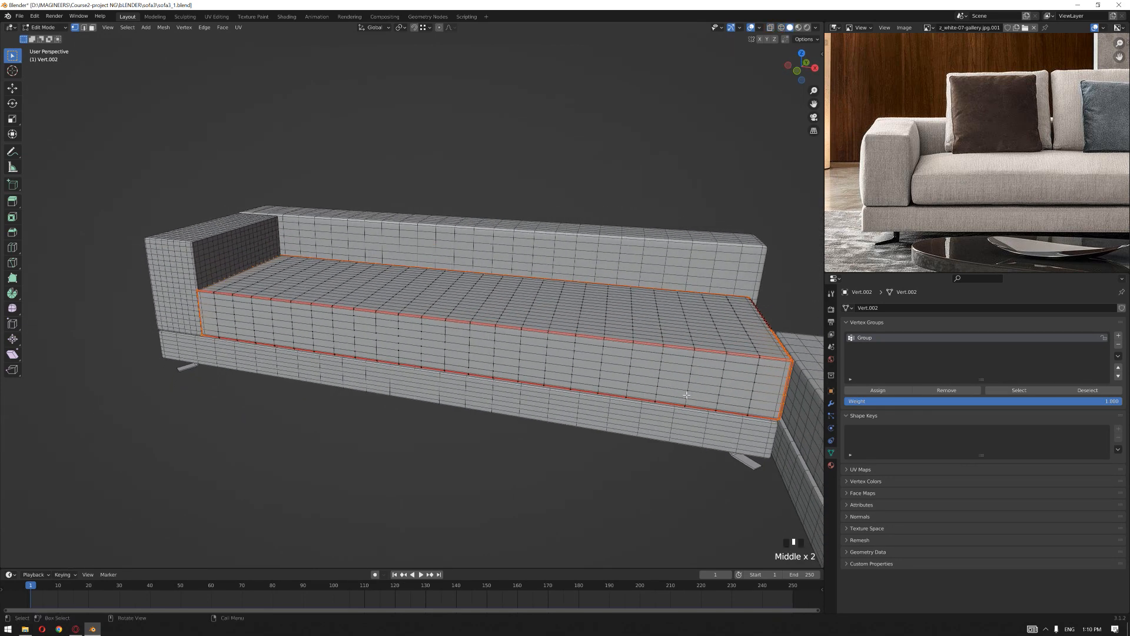
pyautogui.doubleClick(883, 337)
pyautogui.press('BackSpace')
pyautogui.press('BackSpace')
pyautogui.write('non_C')
pyautogui.click(892, 392)
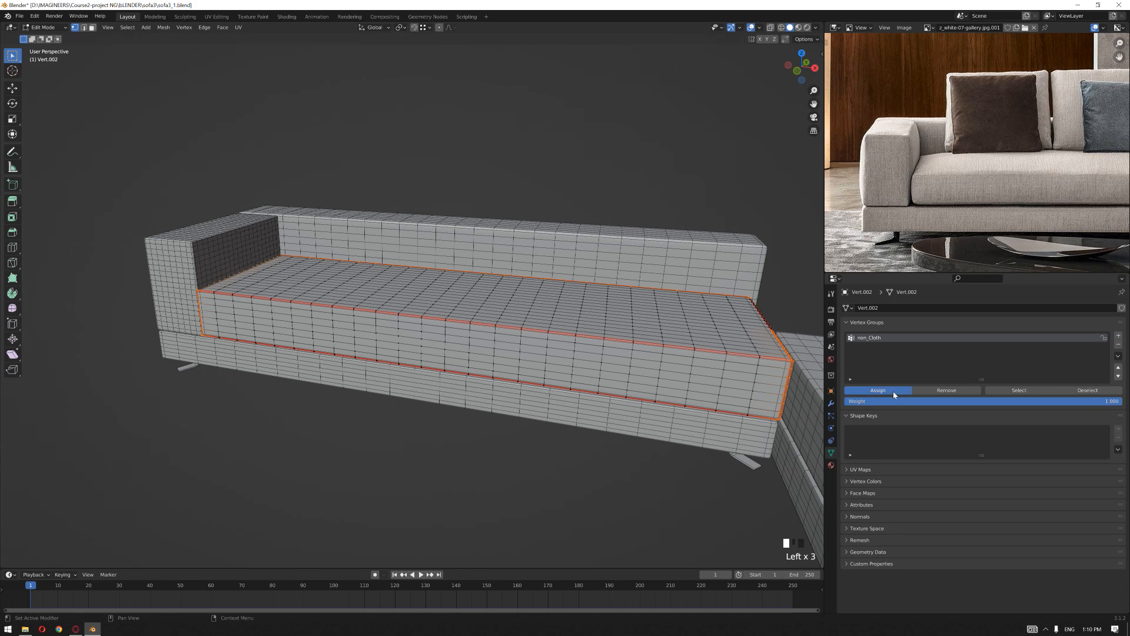
pyautogui.press('Tab')
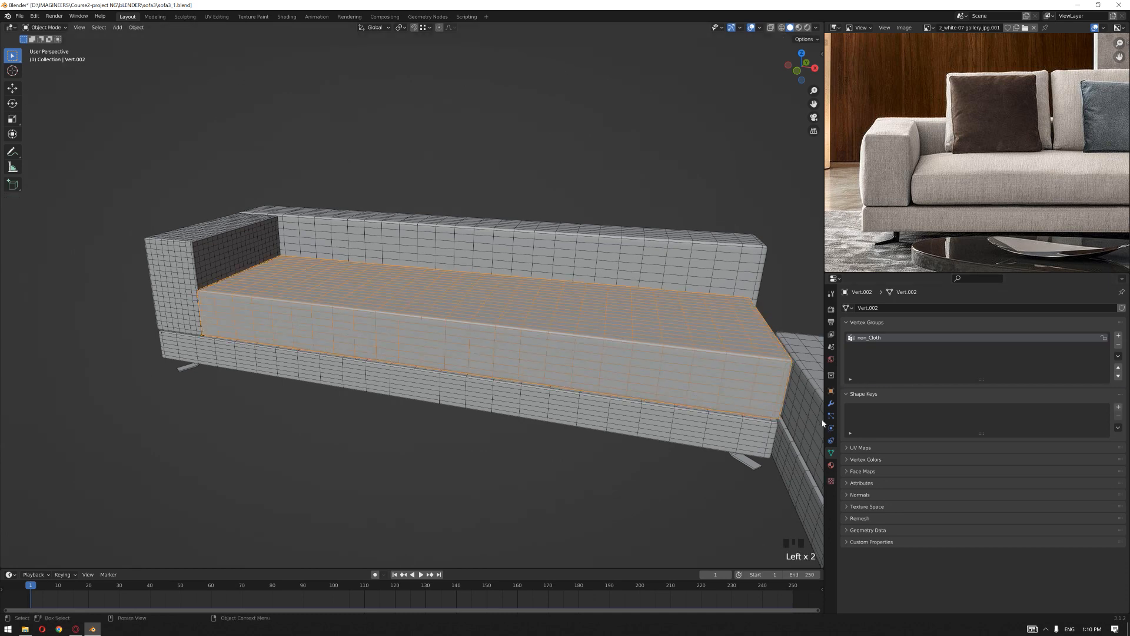
# Step: Set non_Cloth as the pin group of the seat cushion's cloth simulation
pyautogui.click(830, 429)
pyautogui.scroll(-20, 902, 421)
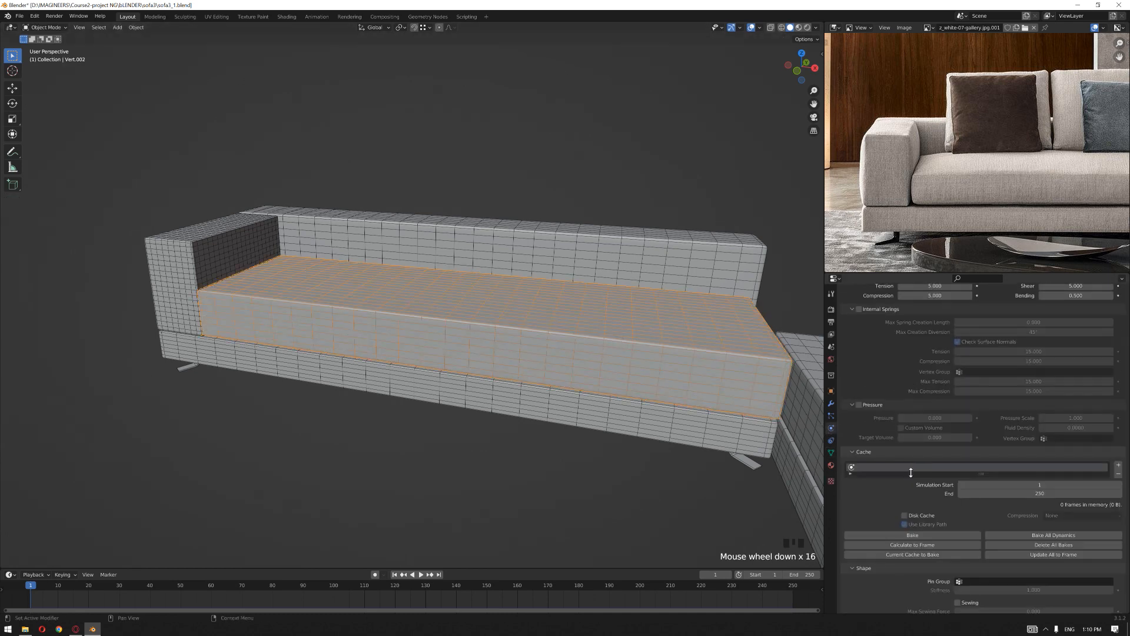
pyautogui.click(1001, 475)
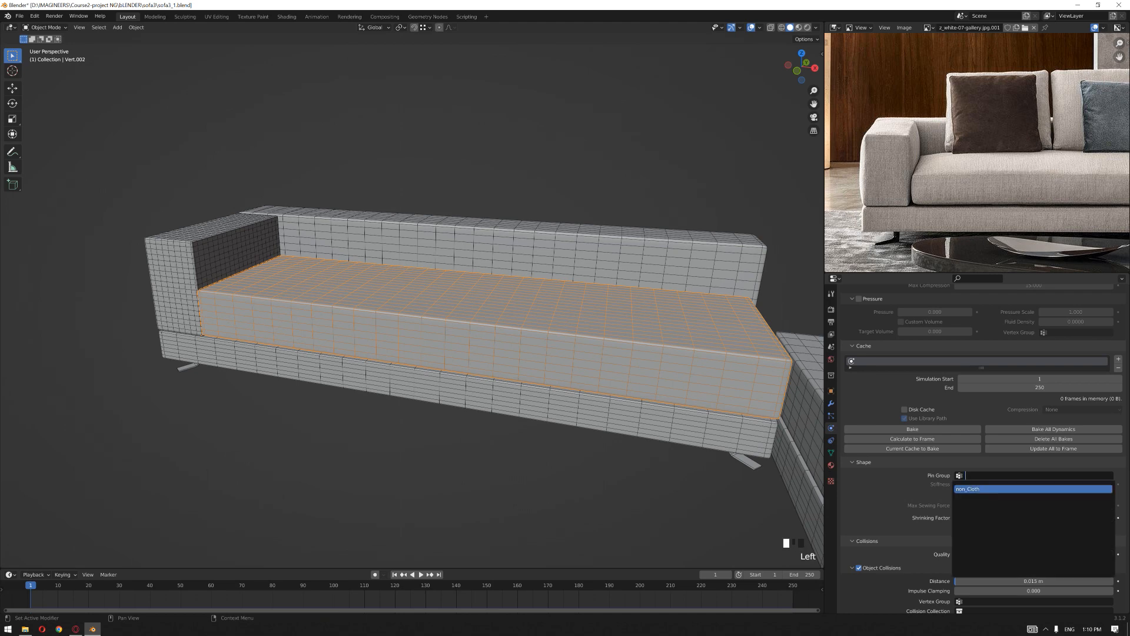
pyautogui.click(1013, 492)
# Step: Enable Pressure in the seat cushion's cloth settings and set it to 15
pyautogui.moveTo(644, 454); pyautogui.dragTo(621, 472, button='middle')
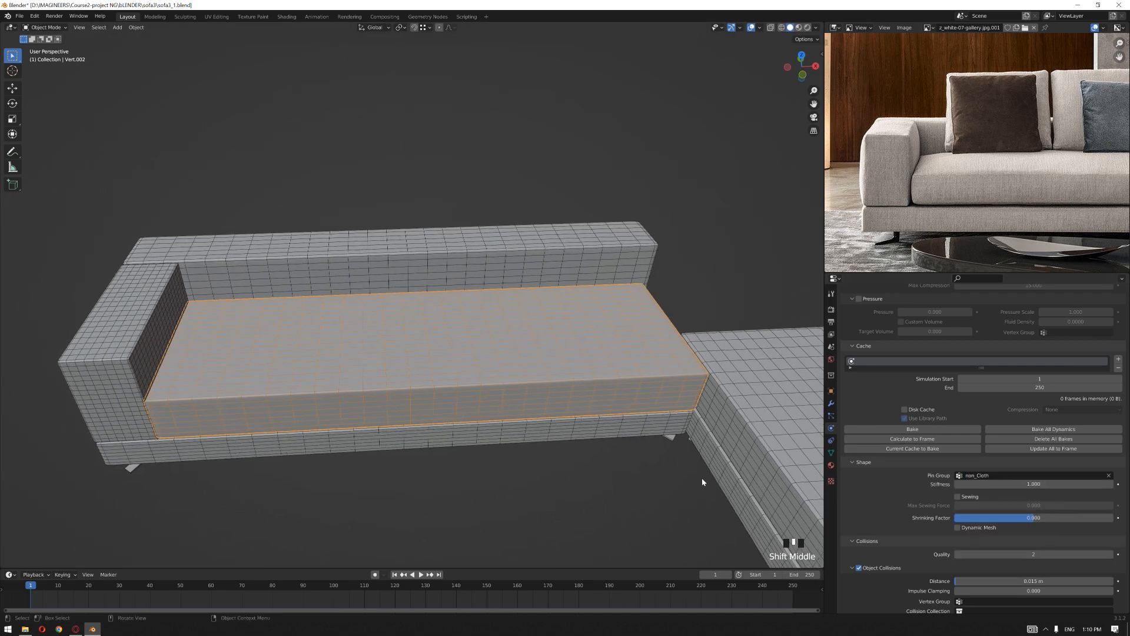
pyautogui.scroll(12, 896, 410)
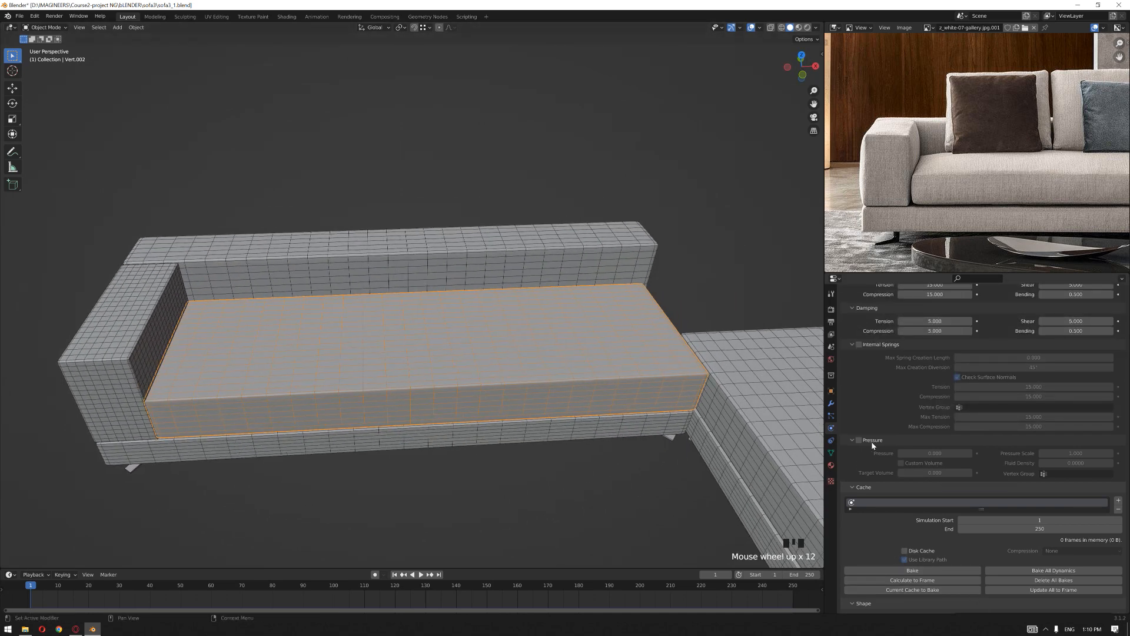
pyautogui.click(858, 440)
pyautogui.click(929, 452)
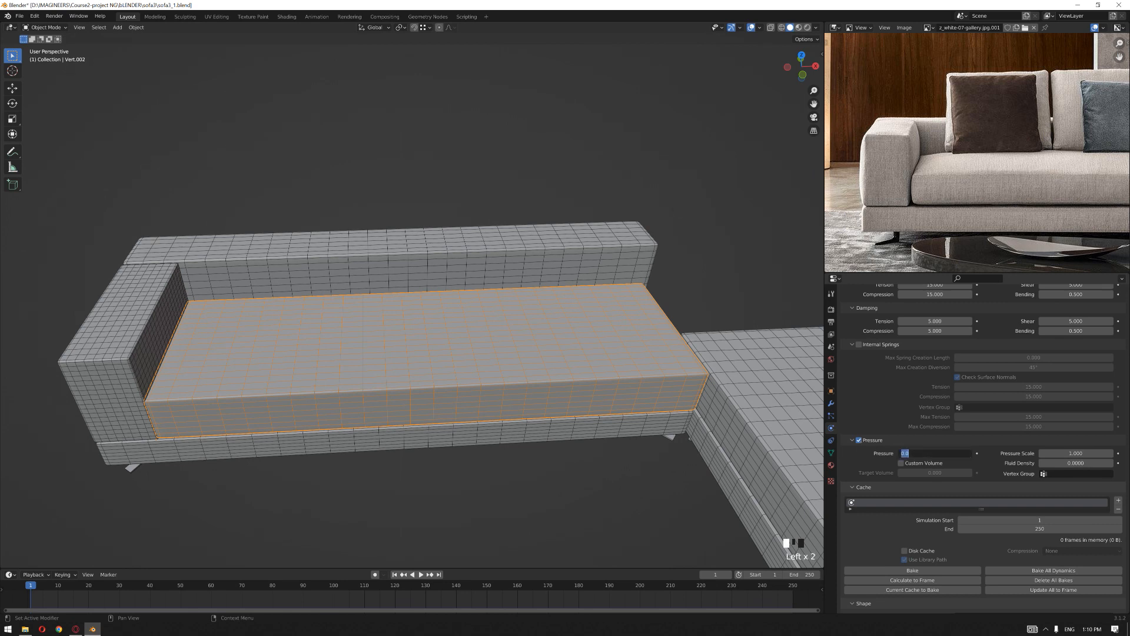
pyautogui.write('15')
pyautogui.press('Return')
# Step: Set the vertex mass to 0.15 kg in the seat cushion's cloth physical properties
pyautogui.scroll(15, 977, 439)
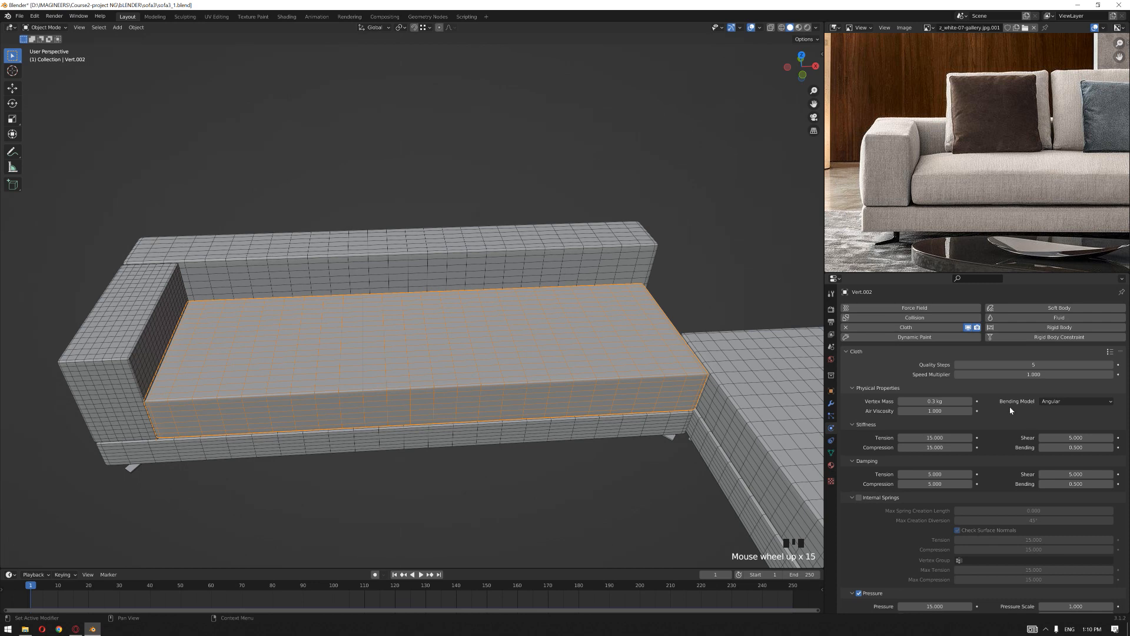
pyautogui.click(935, 401)
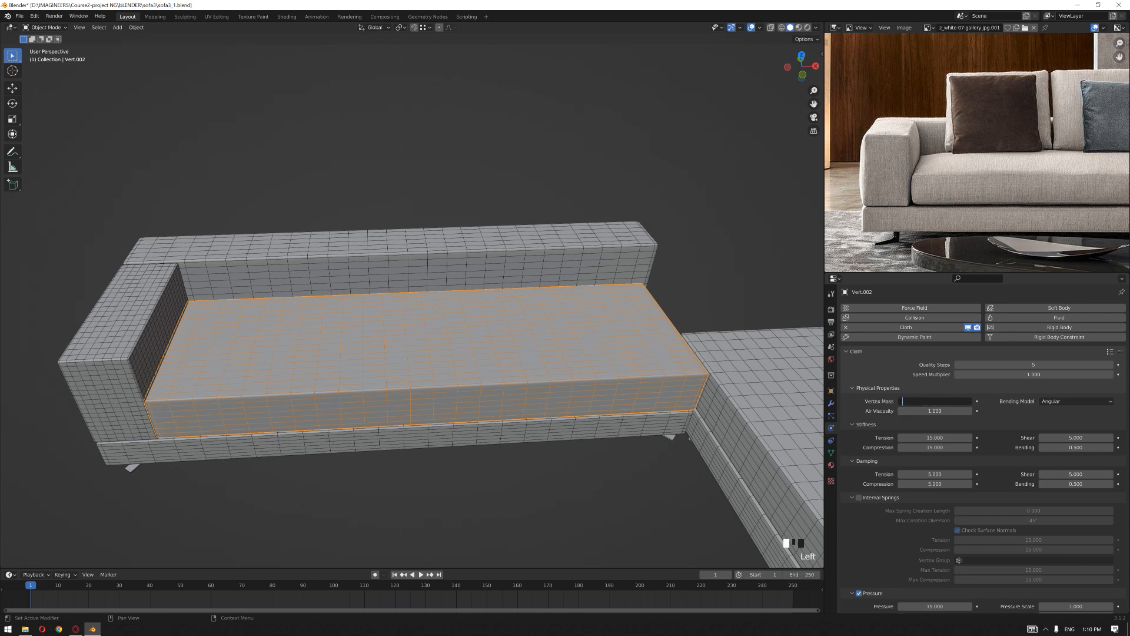
pyautogui.press('Return')
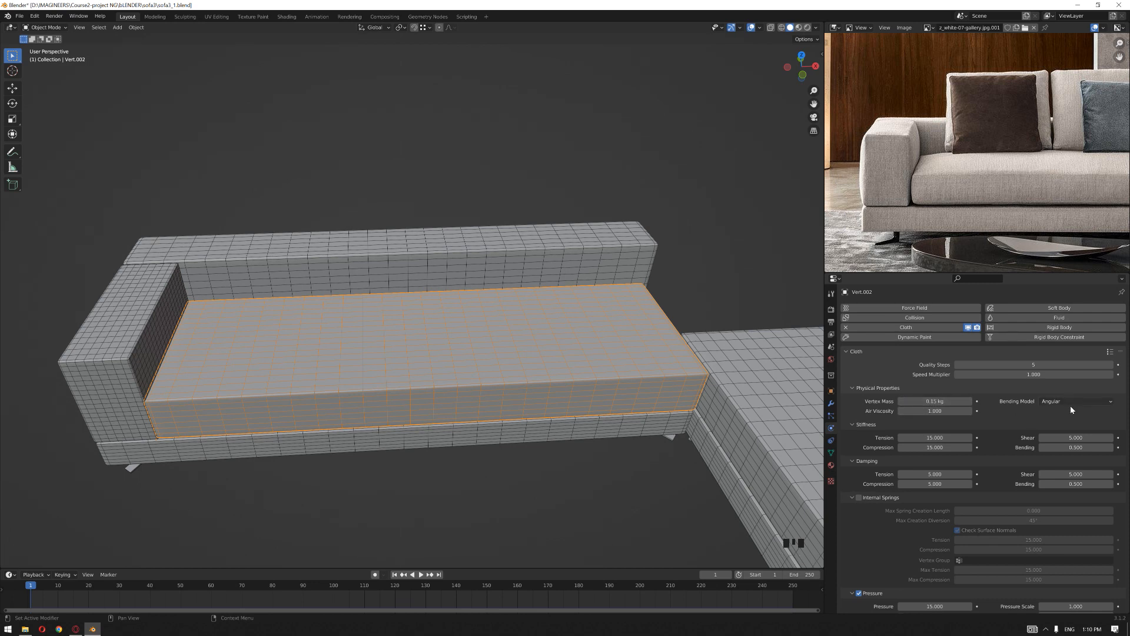
# Step: Set the seat cushion's cloth stiffness to 250 for tension and 150 for compression
pyautogui.click(900, 437)
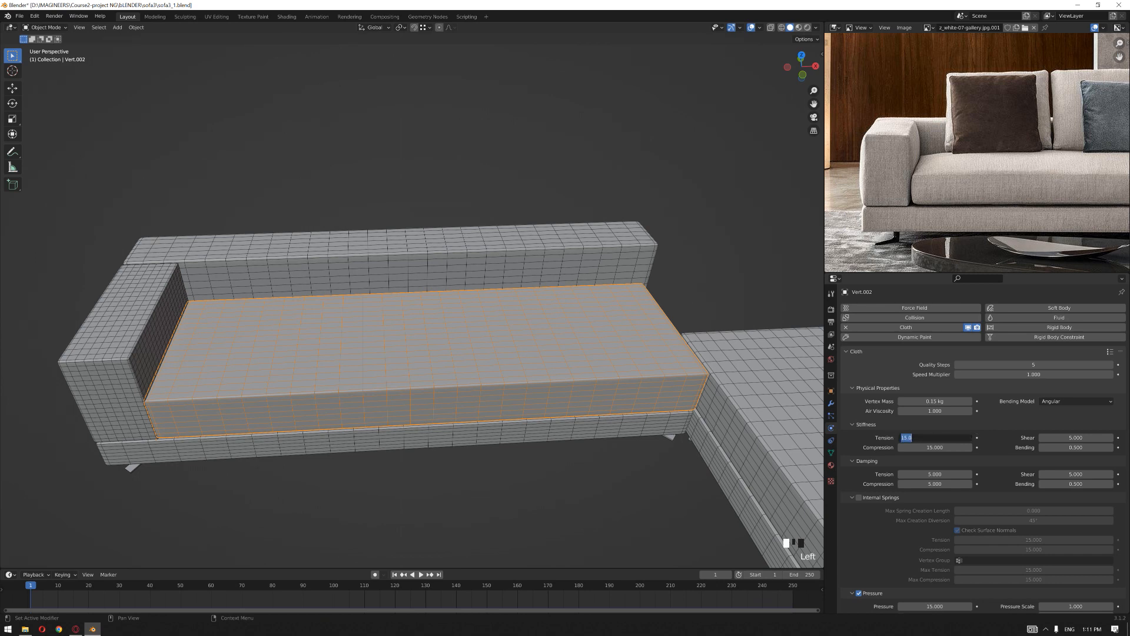
pyautogui.write('250')
pyautogui.press('Return')
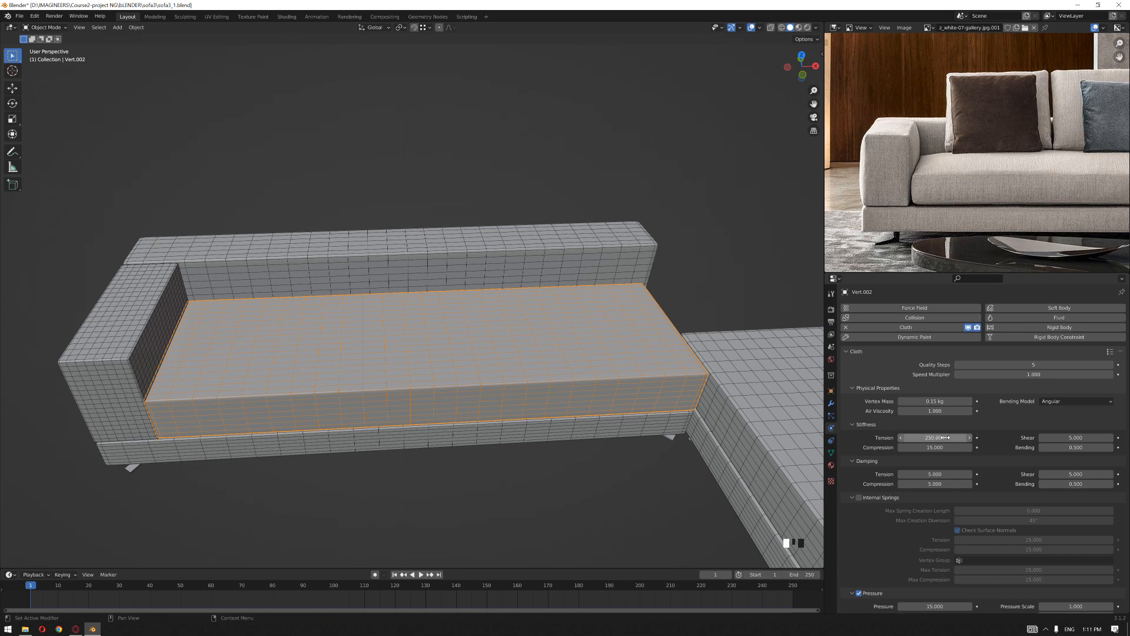
pyautogui.moveTo(822, 419); pyautogui.dragTo(905, 421)
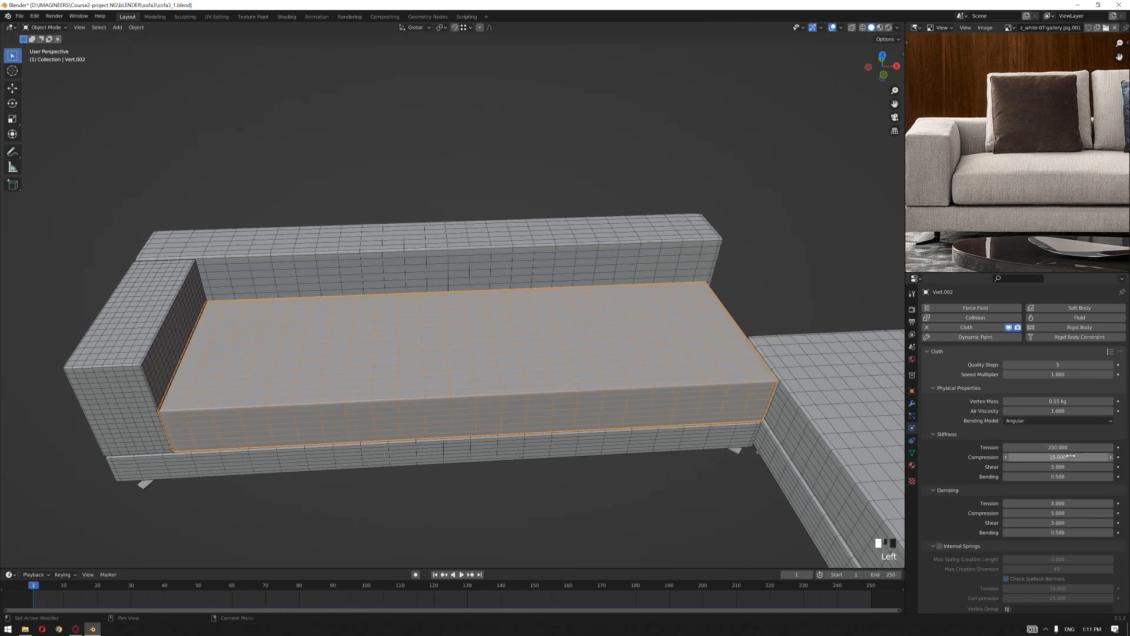
pyautogui.doubleClick(1022, 456)
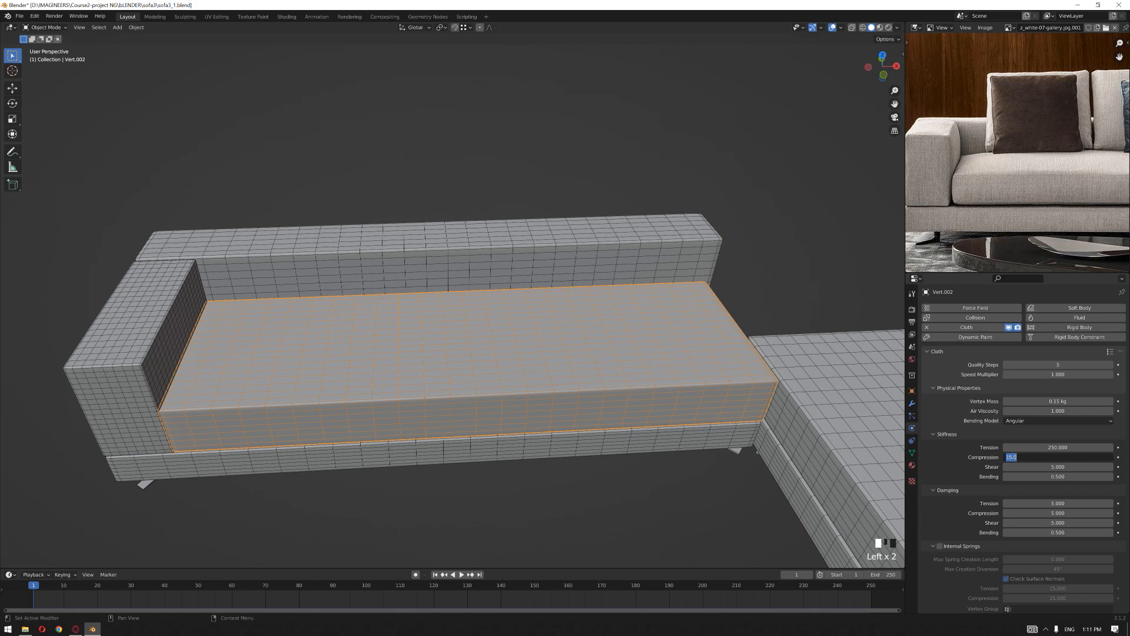
pyautogui.press('Return')
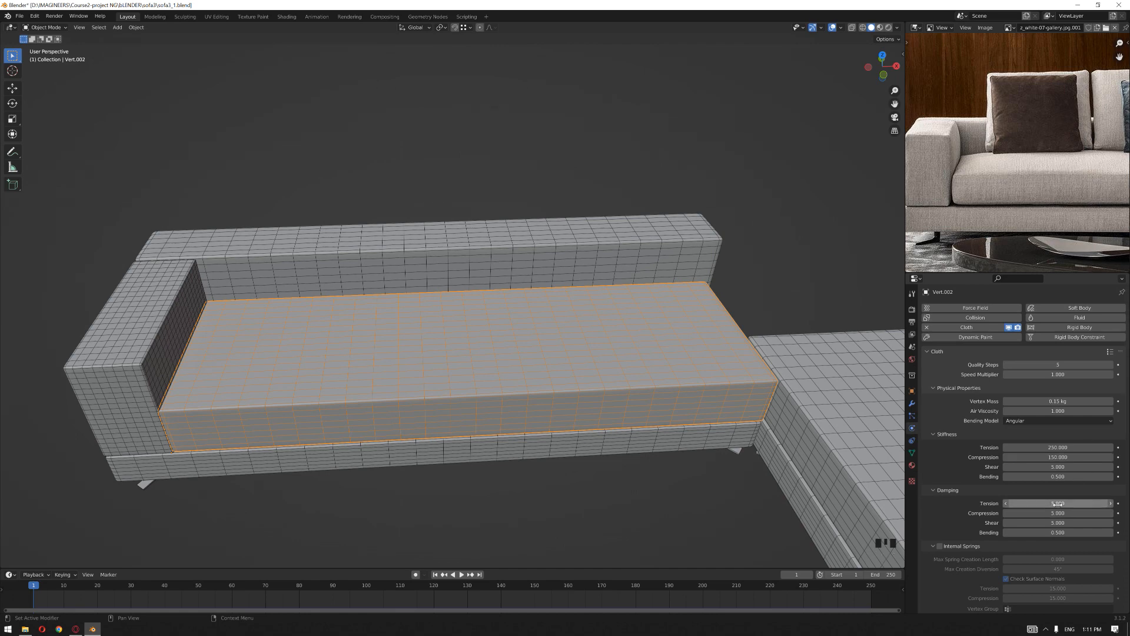
# Step: Set the seat cushion's cloth damping to 30 for tension and 40 for compression
pyautogui.click(1036, 503)
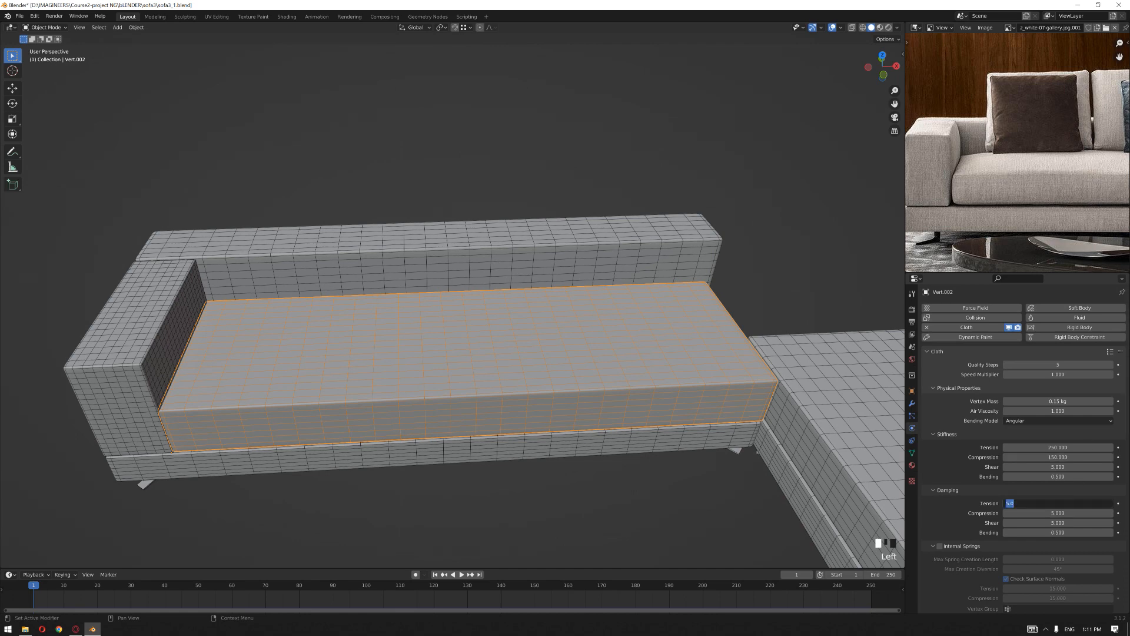
pyautogui.write('30')
pyautogui.press('Return')
# Step: Isolate the seat cushion in local view and play its cloth simulation to about frame 21 to check the inflated shape
pyautogui.moveTo(589, 272); pyautogui.dragTo(613, 267, button='middle')
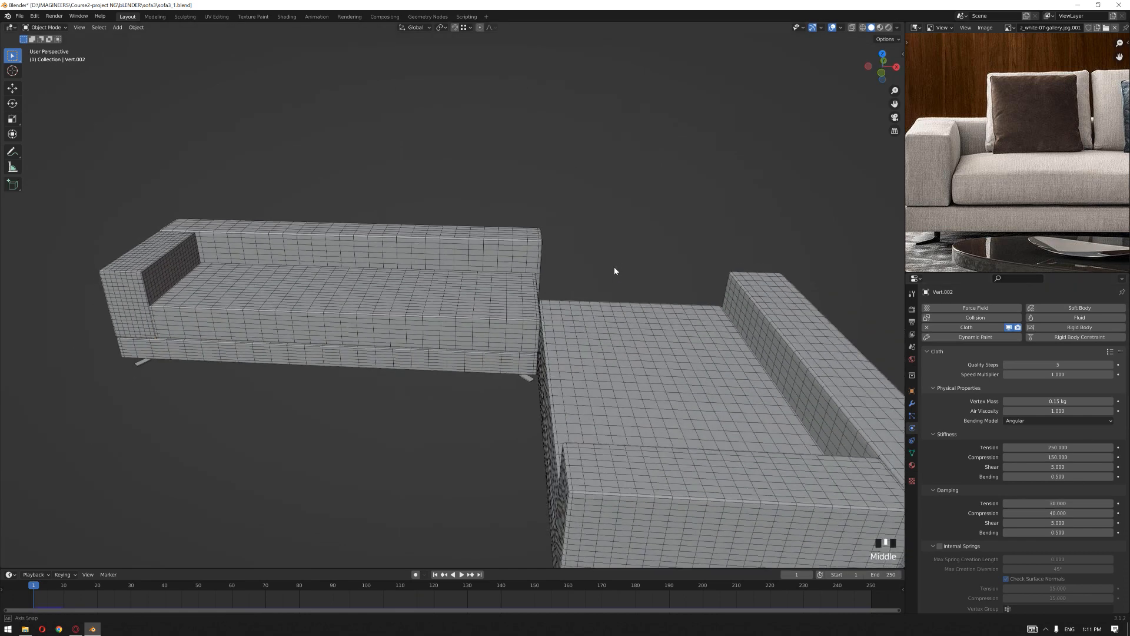
pyautogui.click(425, 306)
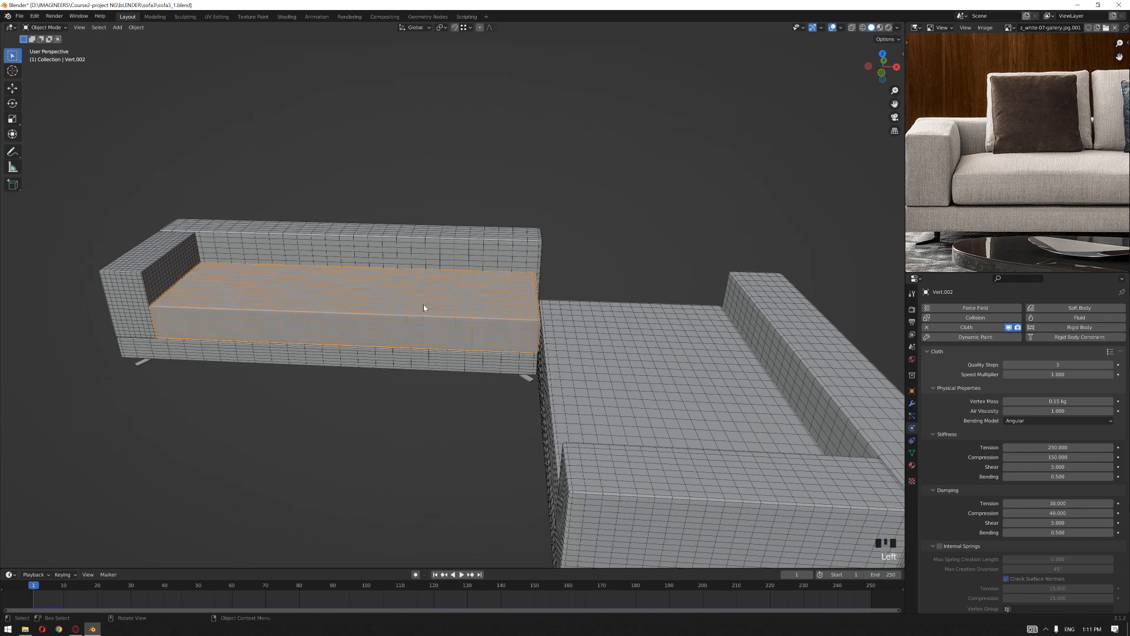
pyautogui.press('KP_Divide')
pyautogui.scroll(2, 424, 308)
pyautogui.moveTo(439, 360); pyautogui.dragTo(476, 347, button='middle')
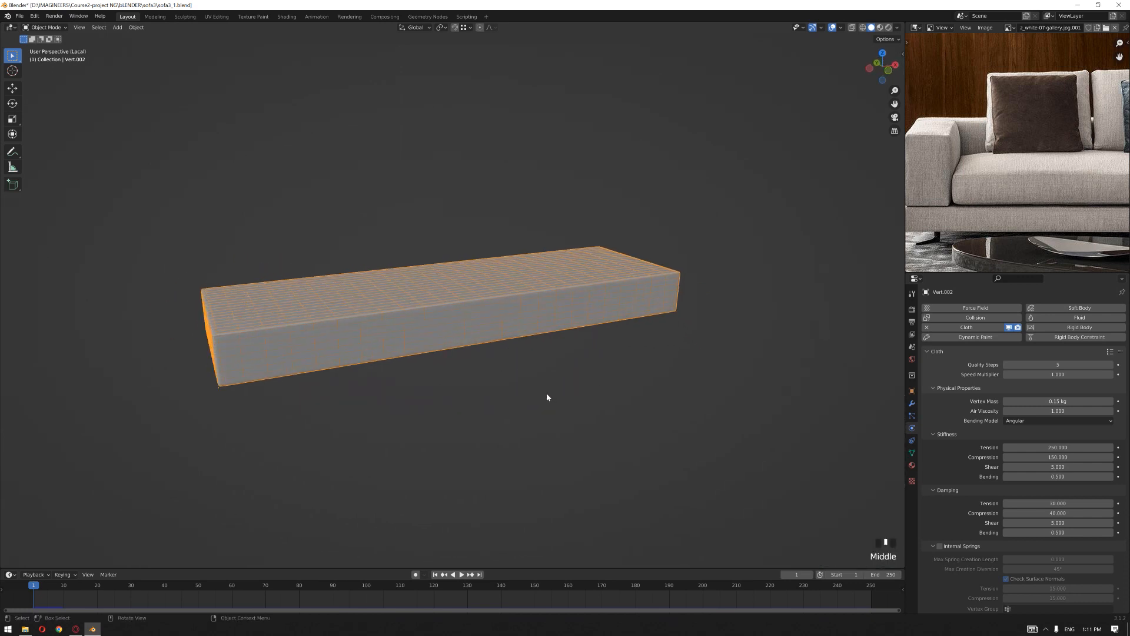
pyautogui.press('space')
pyautogui.press('space')
pyautogui.moveTo(545, 393); pyautogui.dragTo(447, 383, button='middle')
pyautogui.scroll(2, 447, 383)
pyautogui.moveTo(524, 348); pyautogui.dragTo(421, 353, button='middle')
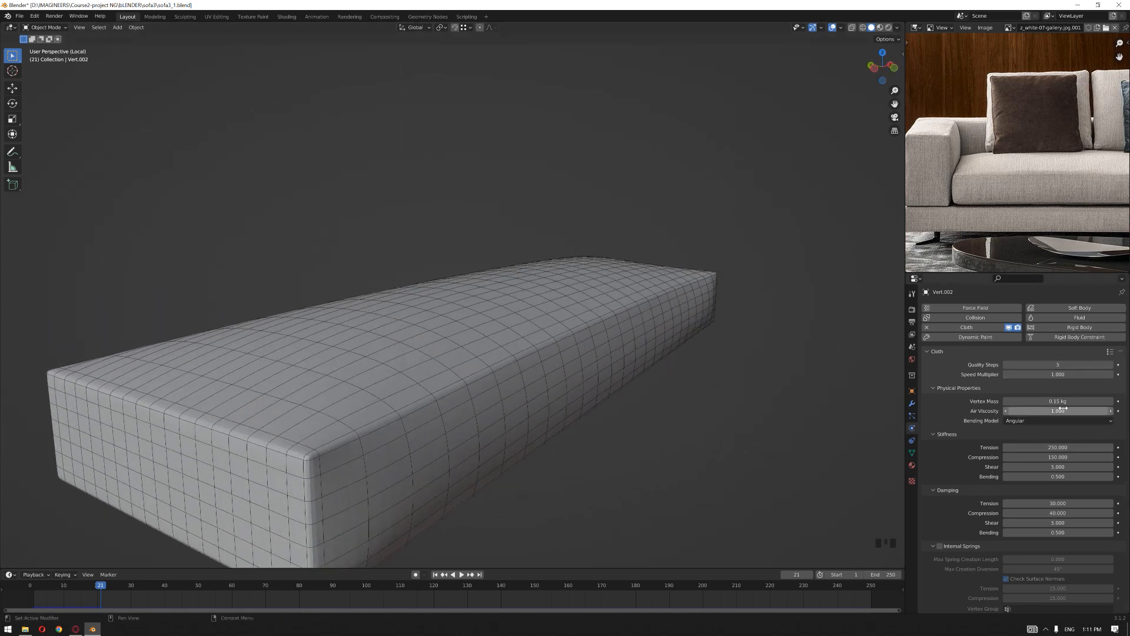
# Step: Check the isolated cushion from the front, rewind the timeline to frame 1 and exit local view
pyautogui.press('KP_1')
pyautogui.moveTo(507, 323); pyautogui.dragTo(568, 311, button='middle')
pyautogui.scroll(-1, 557, 363)
pyautogui.moveTo(546, 437)
pyautogui.mouseDown(button='middle')
pyautogui.moveTo(594, 448)
pyautogui.moveTo(485, 424)
pyautogui.moveTo(444, 443)
pyautogui.moveTo(610, 426)
pyautogui.moveTo(634, 439)
pyautogui.moveTo(535, 418)
pyautogui.mouseUp(button='middle')
pyautogui.hotkey('shift', 'Left')
pyautogui.scroll(-2, 526, 456)
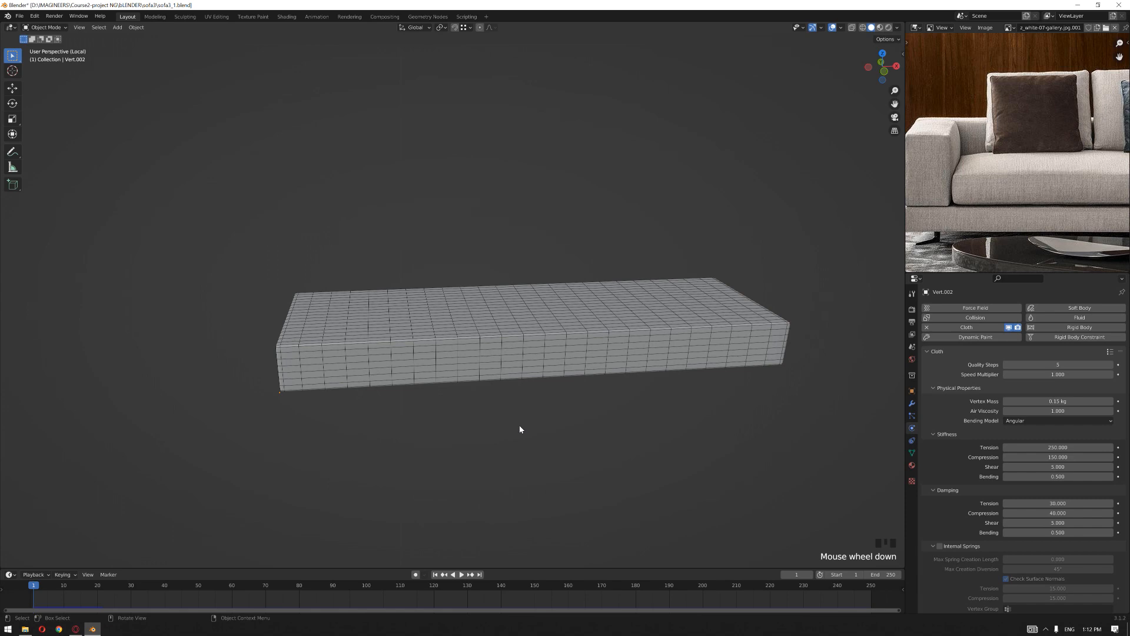
pyautogui.press('KP_Divide')
pyautogui.moveTo(454, 356); pyautogui.dragTo(623, 329, button='middle')
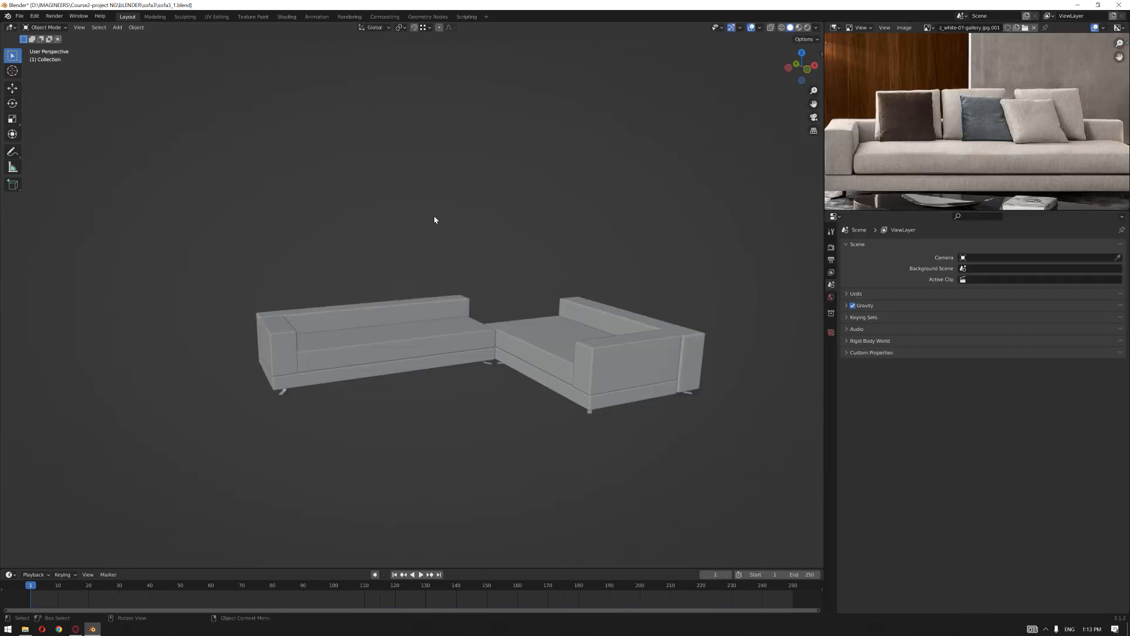
# Step: Play the cloth simulation for the whole sofa and stop it at frame 34
pyautogui.moveTo(433, 217); pyautogui.dragTo(495, 178, button='middle')
pyautogui.press('space')
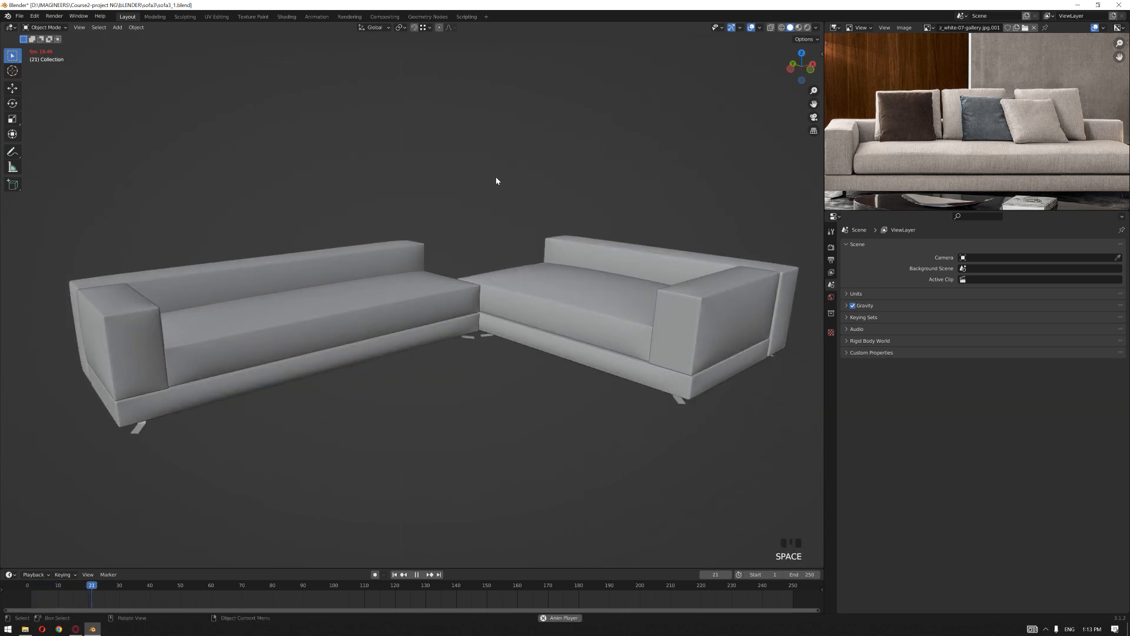
pyautogui.press('space')
# Step: Examine the inflated seat, armrest and backrest of the sofa up close alongside the reference photo
pyautogui.moveTo(496, 177); pyautogui.dragTo(404, 255, button='middle')
pyautogui.scroll(2, 281, 296)
pyautogui.keyDown('shift'); pyautogui.moveTo(282, 296); pyautogui.dragTo(393, 286, button='middle'); pyautogui.keyUp('shift')
pyautogui.scroll(2, 845, 164)
pyautogui.moveTo(845, 164); pyautogui.dragTo(909, 160, button='middle')
pyautogui.moveTo(429, 238); pyautogui.dragTo(426, 273, button='middle')
pyautogui.scroll(-1, 446, 257)
pyautogui.scroll(-4, 433, 269)
pyautogui.scroll(-1, 446, 249)
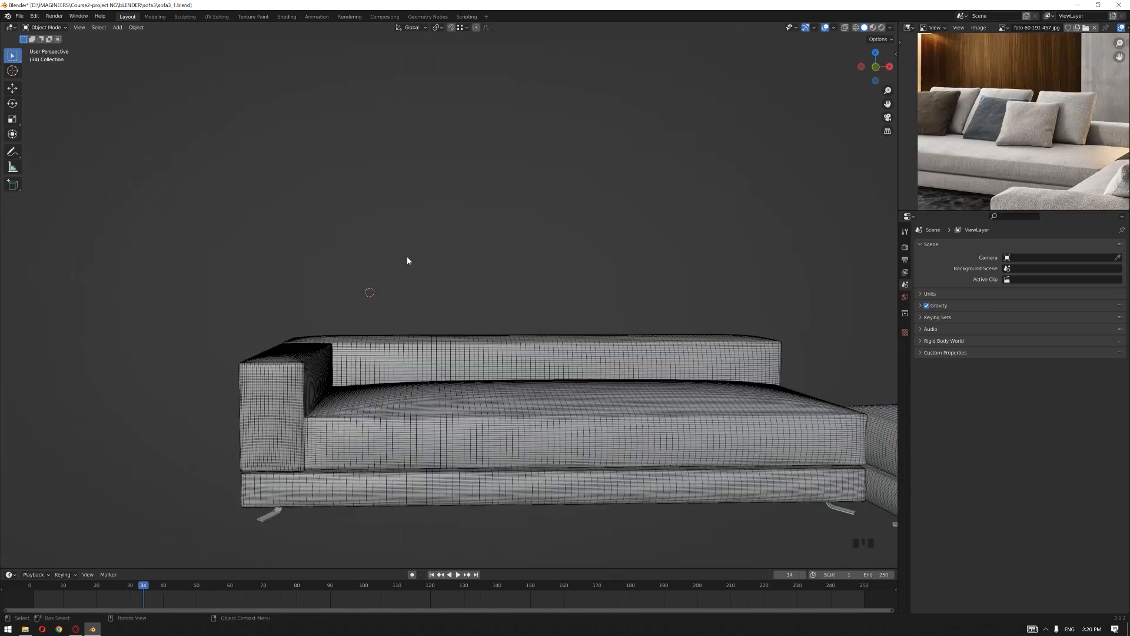
# Step: Add a plane above the sofa and rotate it 90° about the X axis to stand upright
pyautogui.moveTo(409, 257); pyautogui.dragTo(444, 276, button='middle')
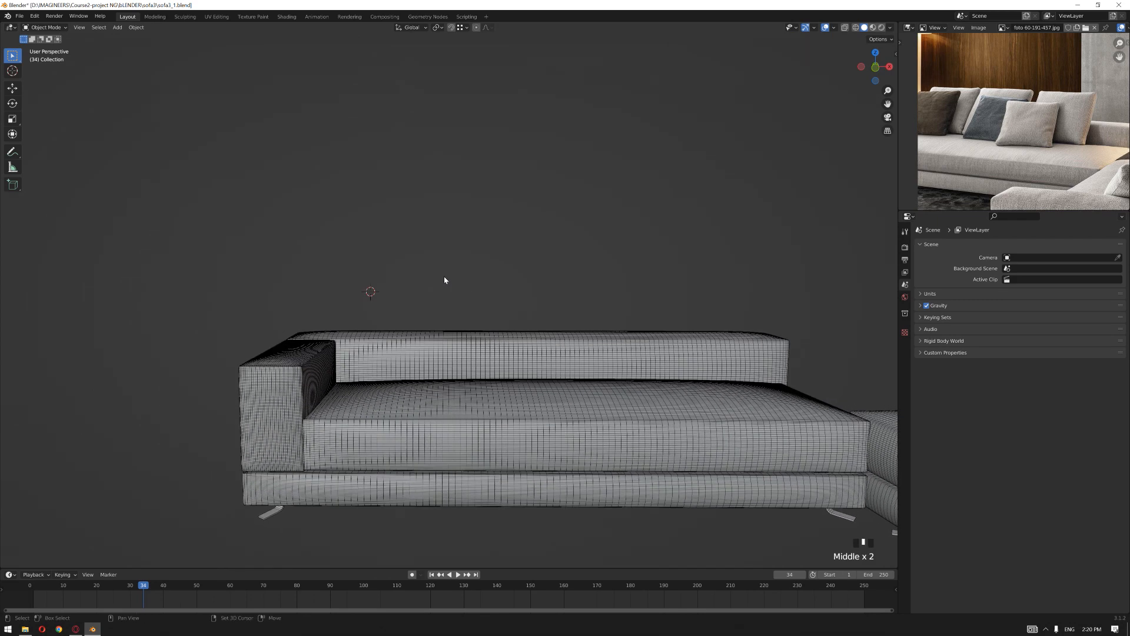
pyautogui.hotkey('shift', 'a')
pyautogui.click(503, 280)
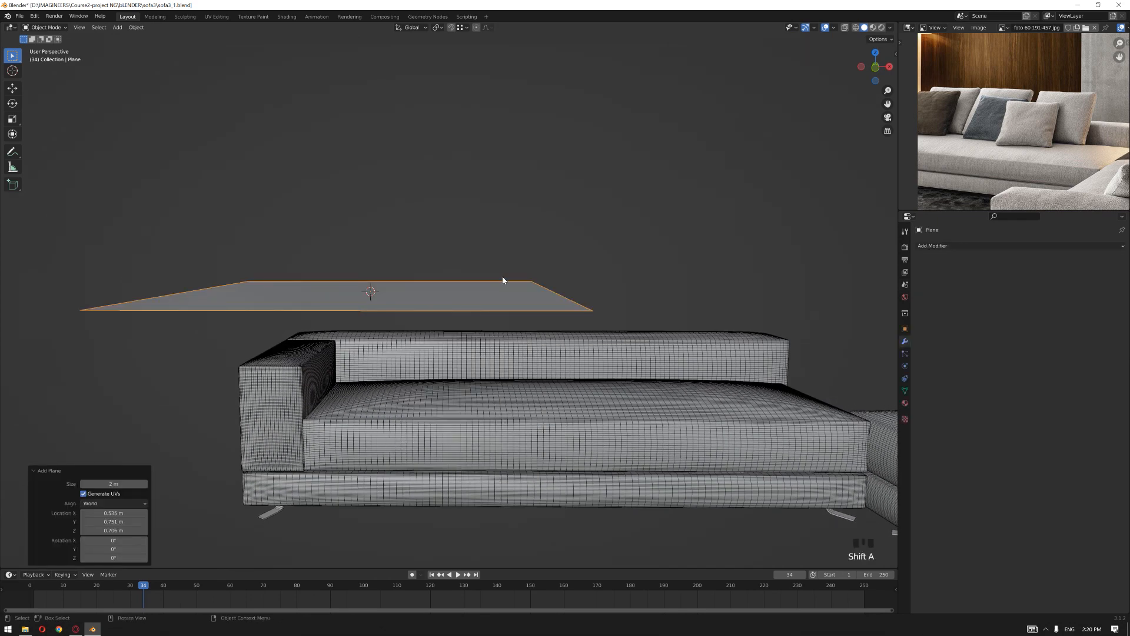
pyautogui.press('r')
pyautogui.write('x90')
pyautogui.press('Return')
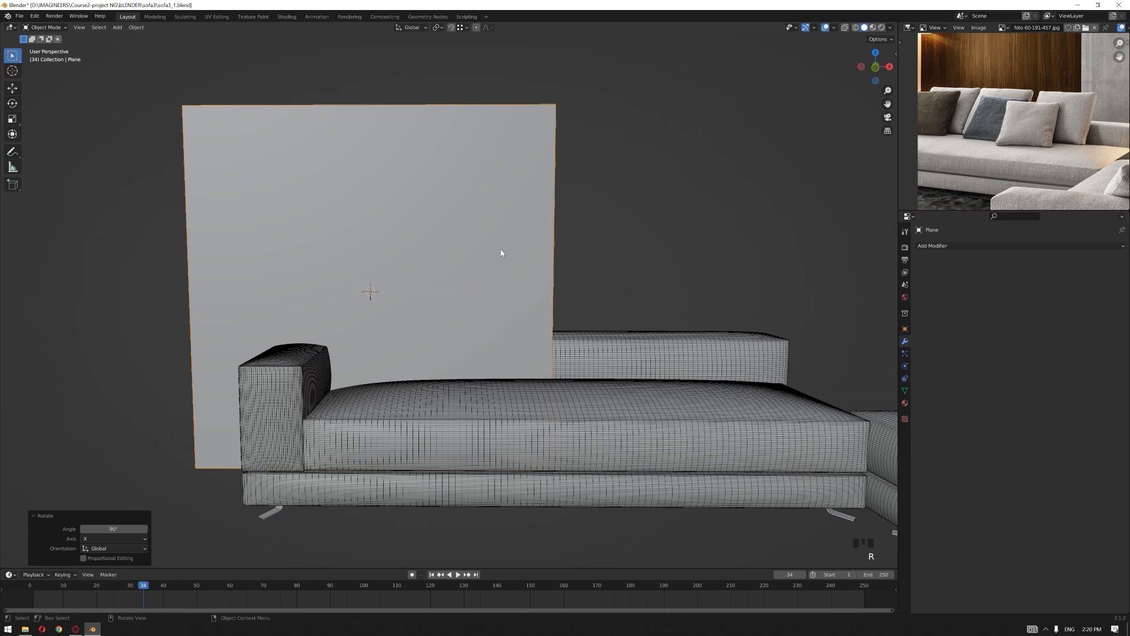
# Step: Scale the upright plane by 0.275 and then slightly smaller, and move it about 0.27 m along X over the backrest
pyautogui.press('s')
pyautogui.click(406, 302)
pyautogui.press('KP_1')
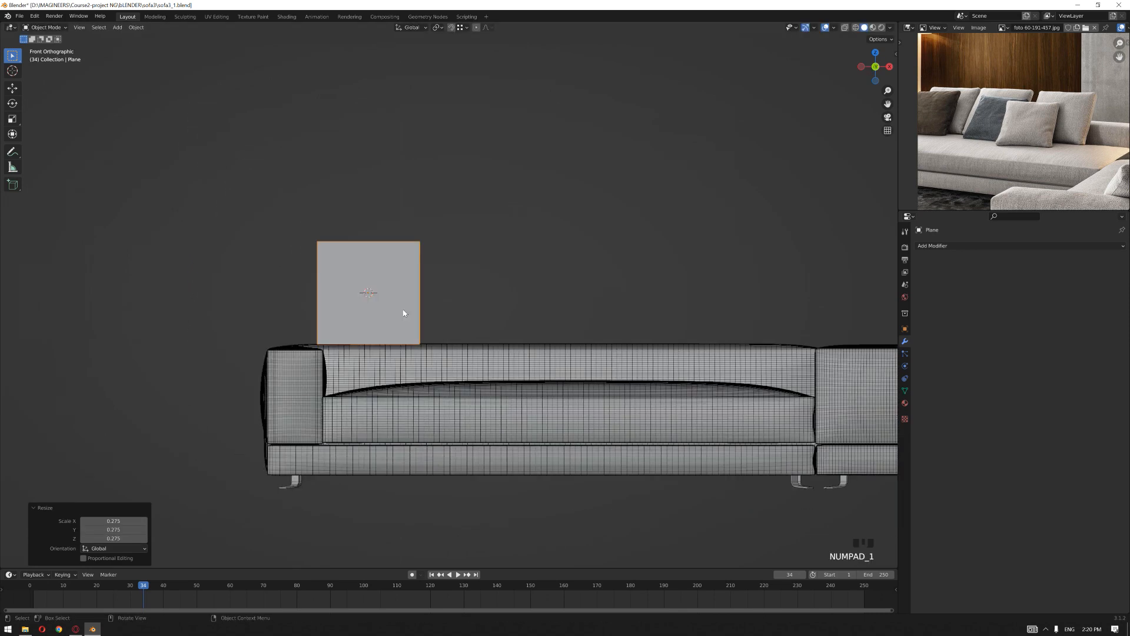
pyautogui.scroll(3, 415, 308)
pyautogui.press('g')
pyautogui.press('x')
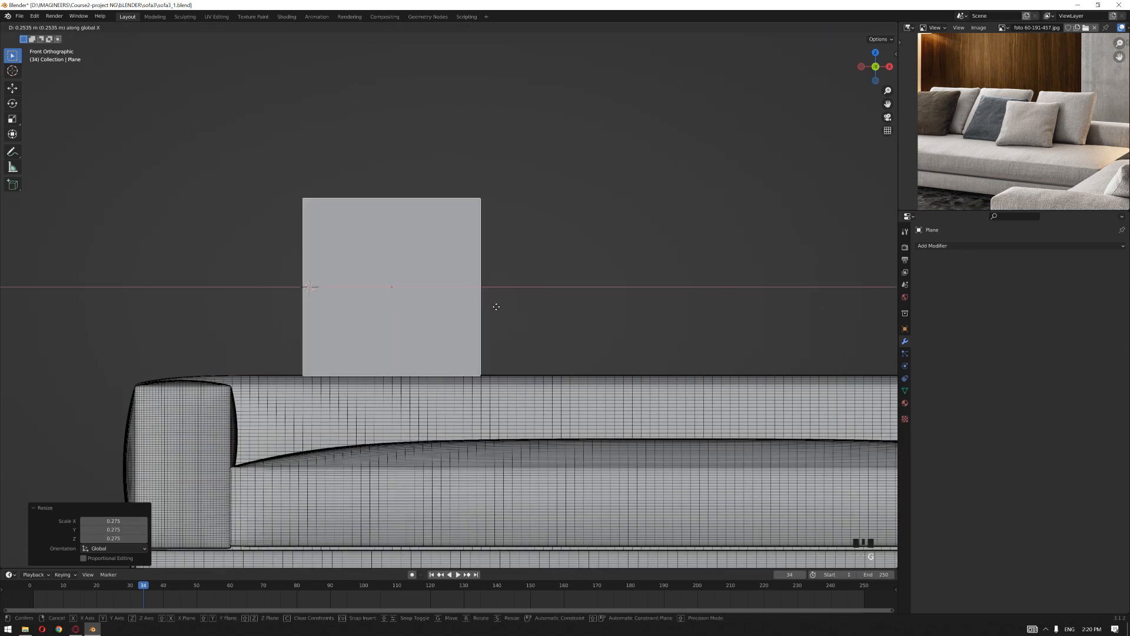
pyautogui.click(506, 298)
pyautogui.press('s')
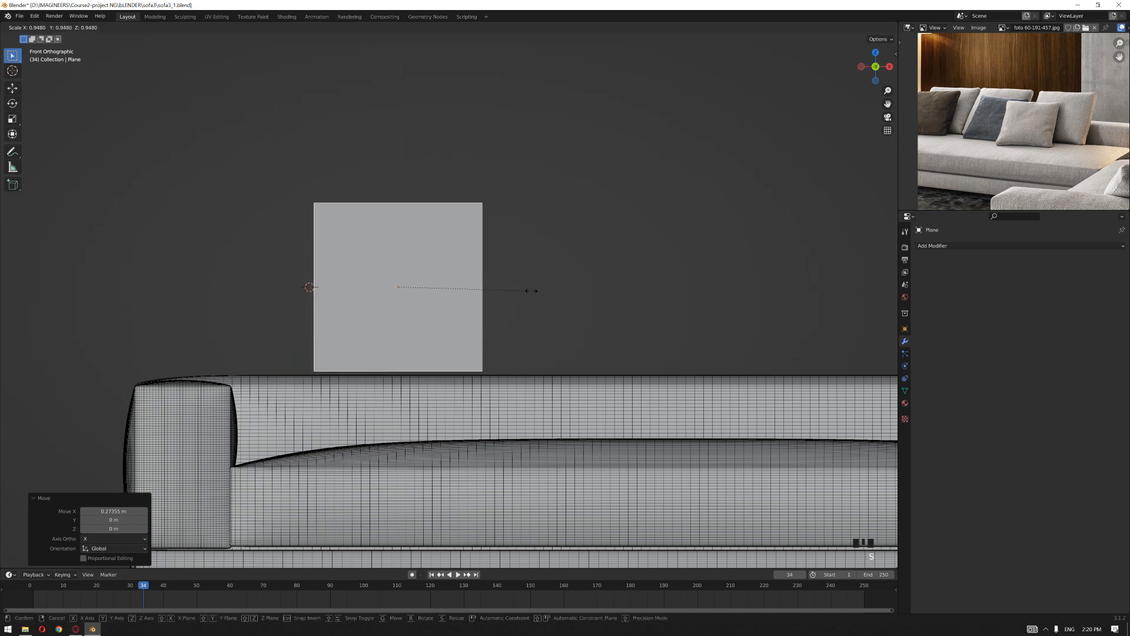
pyautogui.click(521, 286)
# Step: Subdivide the plane in Edit Mode with 8 vertical and 9 horizontal evenly spaced loop cuts
pyautogui.moveTo(521, 287); pyautogui.dragTo(412, 266, button='middle')
pyautogui.press('Tab')
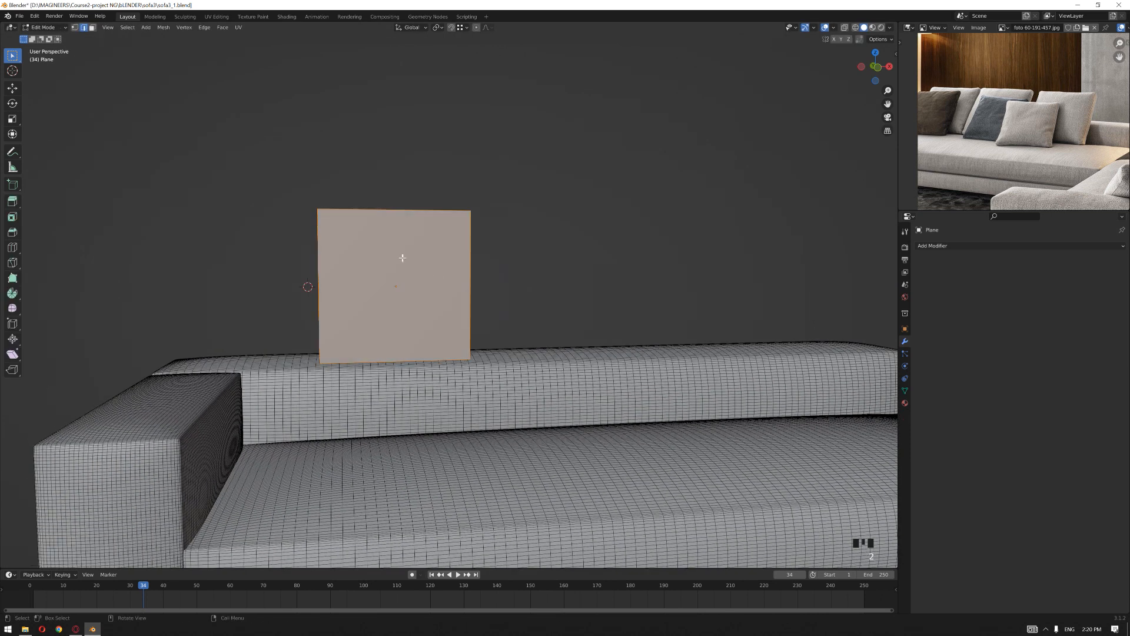
pyautogui.click(392, 204)
pyautogui.hotkey('ctrl', 'r')
pyautogui.scroll(7, 396, 207)
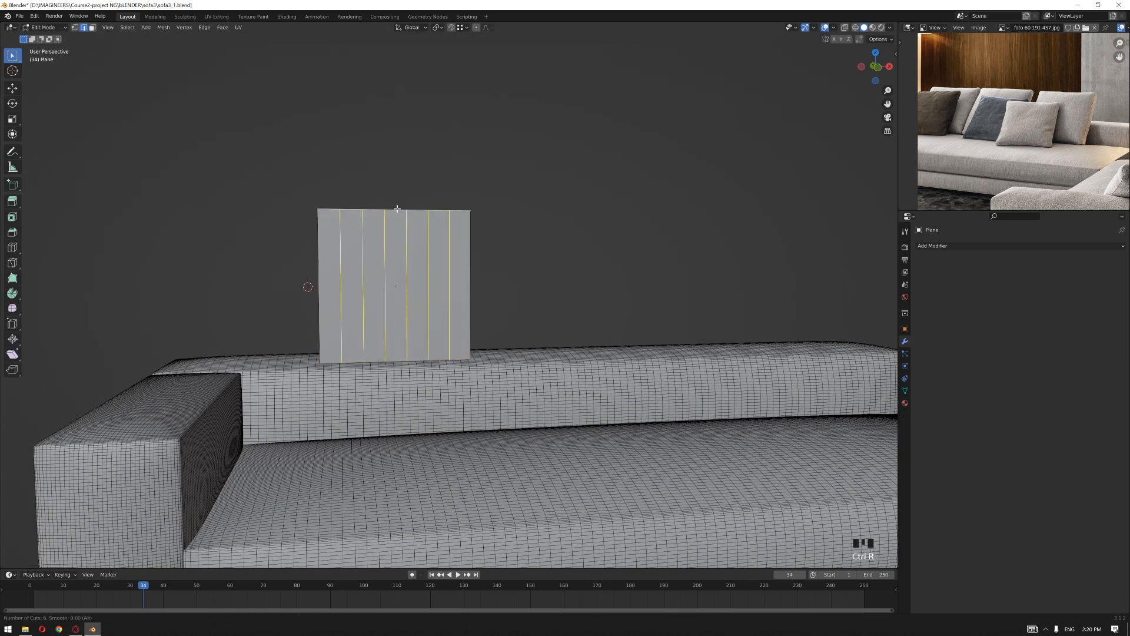
pyautogui.click(397, 208)
pyautogui.rightClick(399, 208)
pyautogui.hotkey('ctrl', 'r')
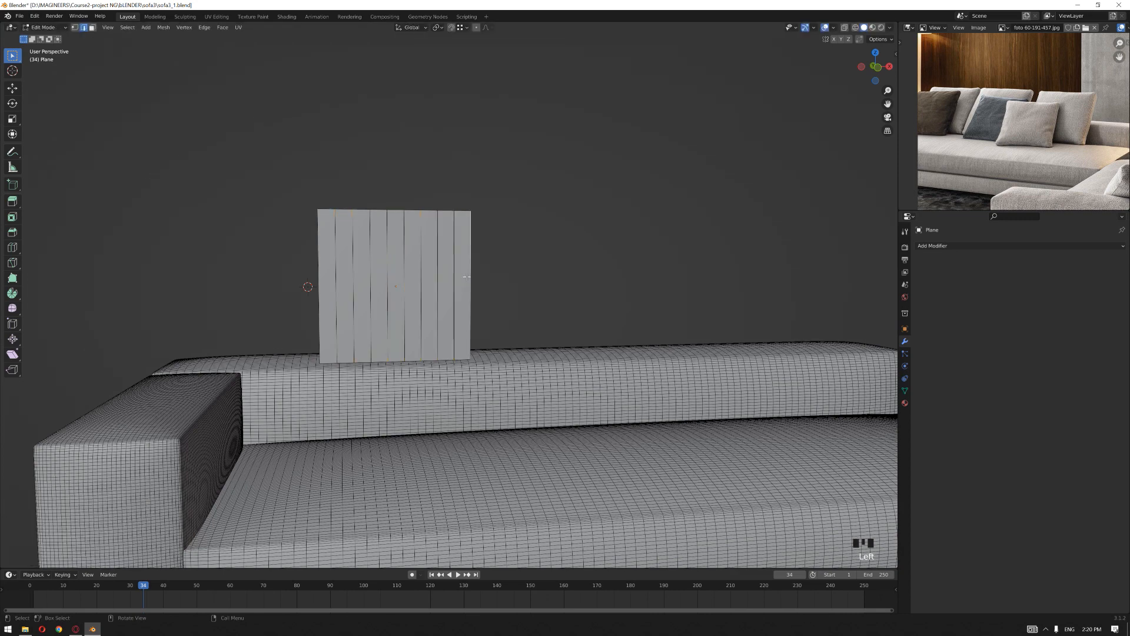
pyautogui.scroll(8, 462, 271)
pyautogui.click(463, 270)
pyautogui.rightClick(463, 271)
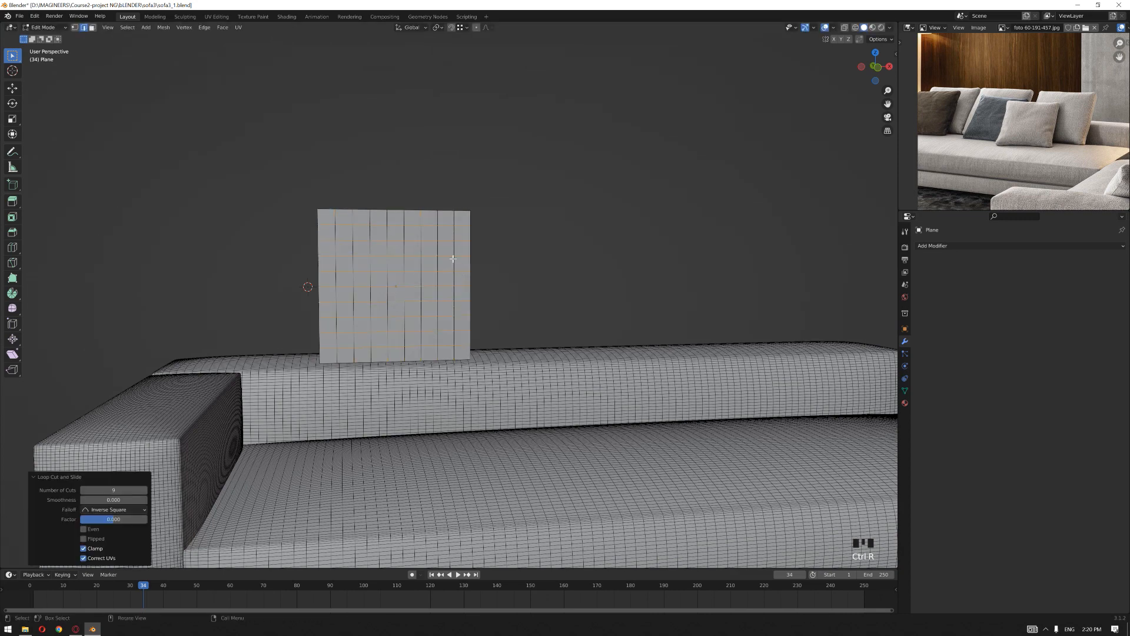
# Step: Extrude all of the plane's faces -0.1 m along Y into a pillow block and return to Object Mode
pyautogui.moveTo(464, 271); pyautogui.dragTo(457, 263, button='middle')
pyautogui.press('a')
pyautogui.press('e')
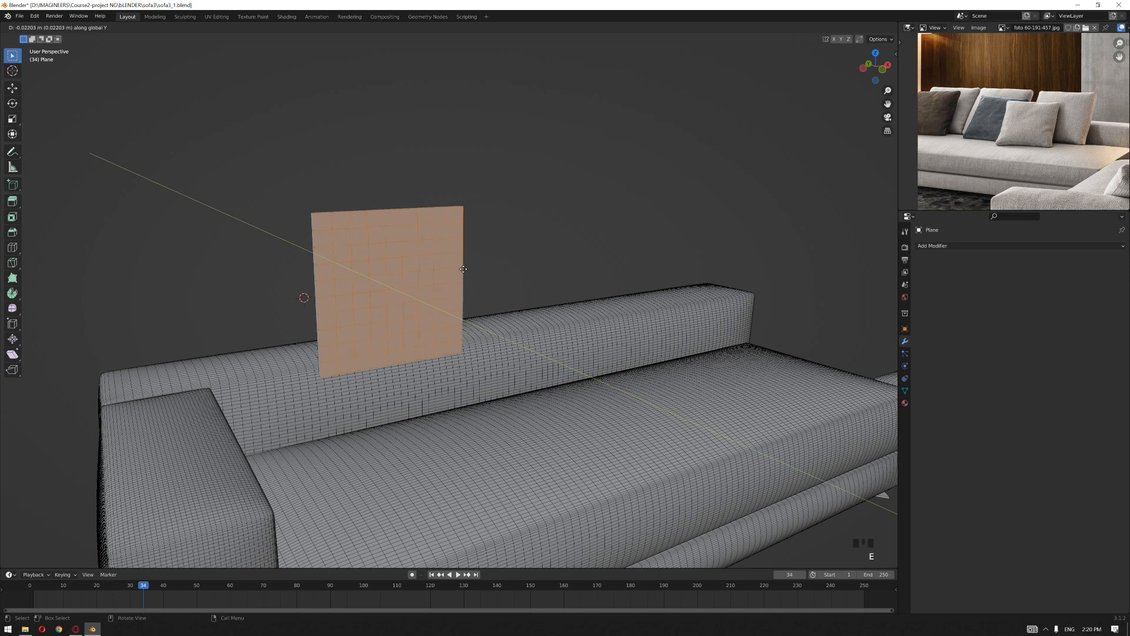
pyautogui.press('y')
pyautogui.write('-0.1')
pyautogui.press('Return')
pyautogui.moveTo(474, 275); pyautogui.dragTo(526, 233, button='middle')
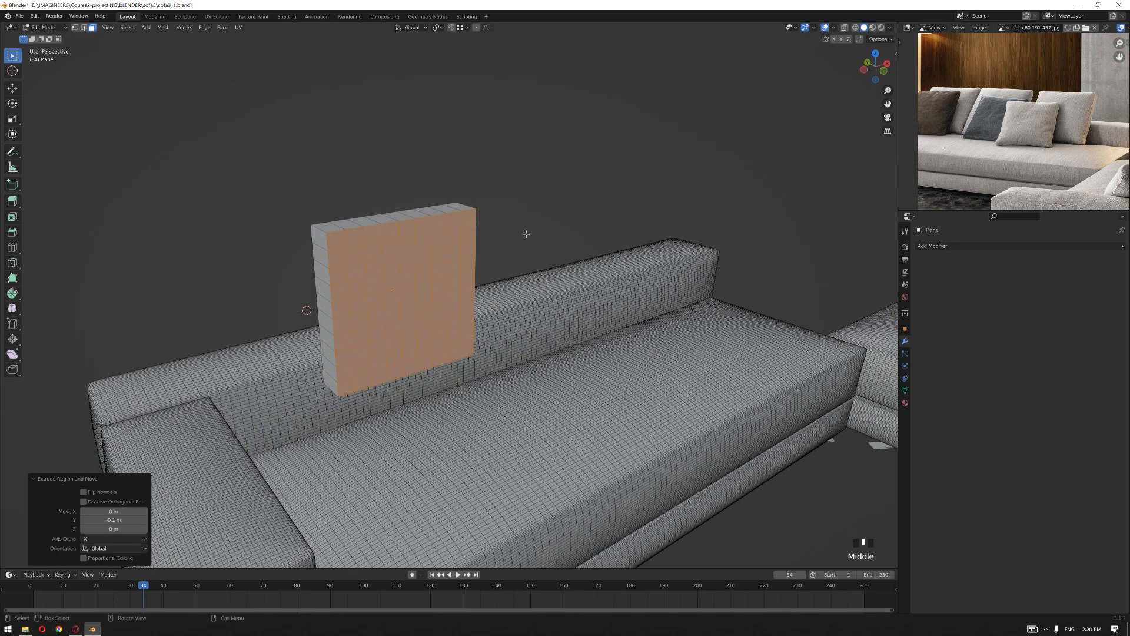
pyautogui.press('Tab')
# Step: Check the pillow block's normals with the Face Orientation overlay, switching the overlay off again
pyautogui.click(546, 201)
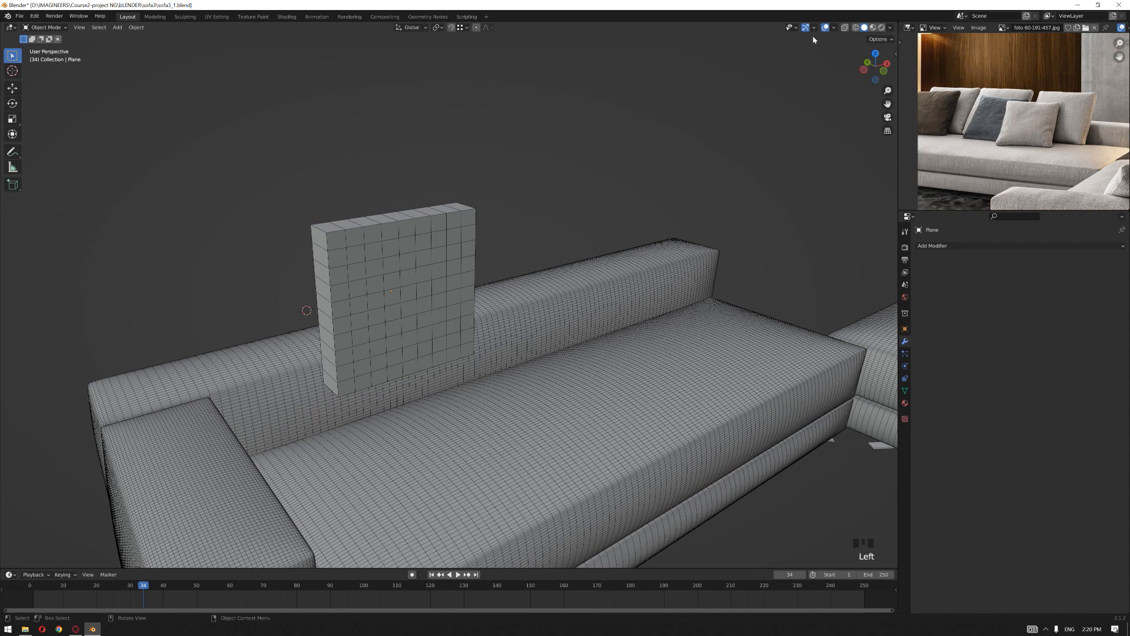
pyautogui.click(832, 28)
pyautogui.click(778, 181)
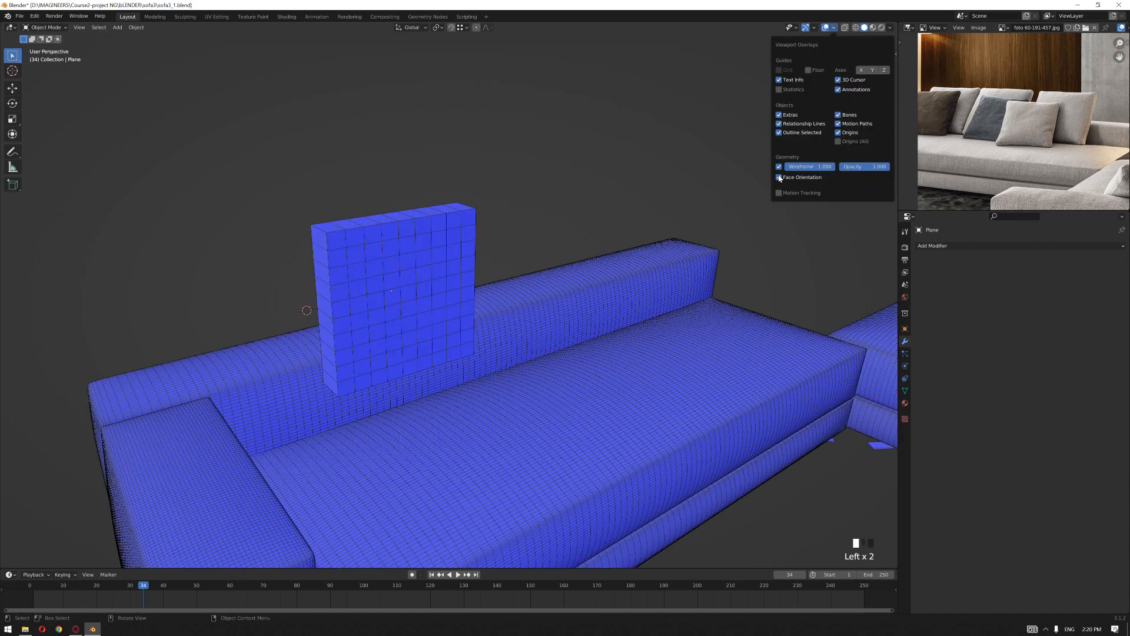
pyautogui.scroll(-2, 496, 150)
pyautogui.scroll(2, 429, 285)
pyautogui.click(451, 247)
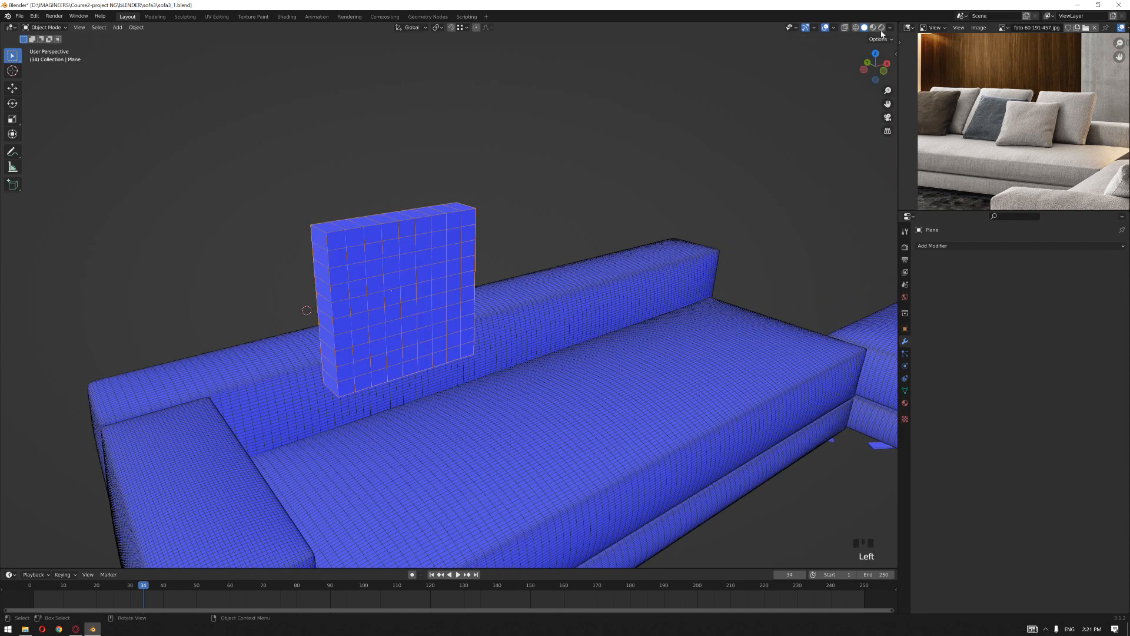
pyautogui.click(831, 28)
pyautogui.click(778, 181)
# Step: Add cloth physics to the pillow block and rewind the timeline to frame 1
pyautogui.moveTo(588, 212); pyautogui.dragTo(530, 220, button='middle')
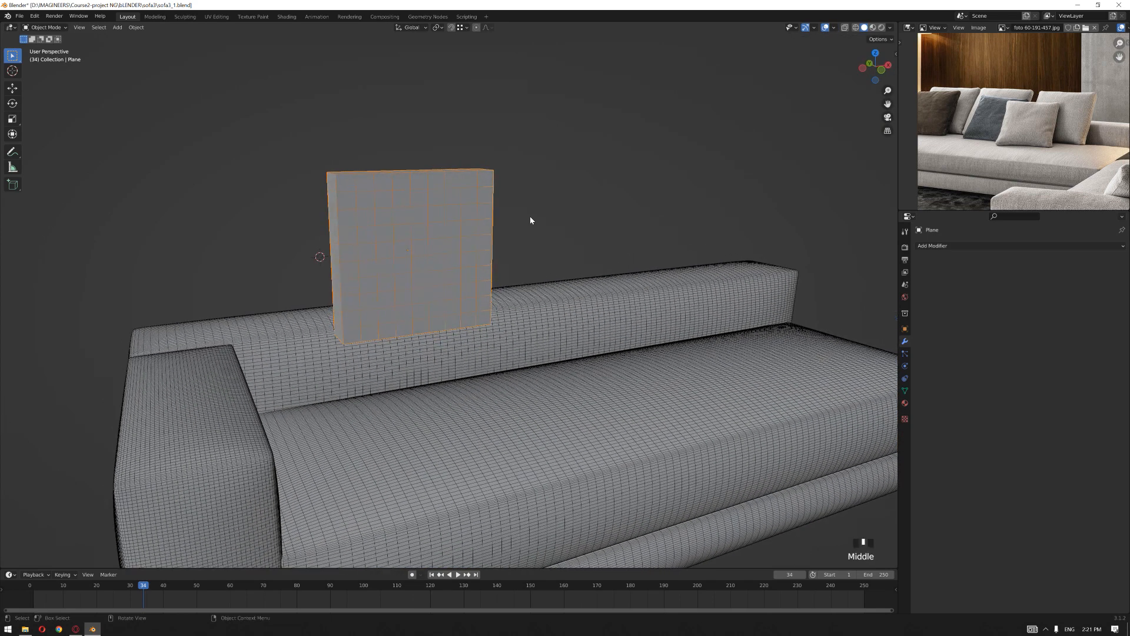
pyautogui.click(906, 378)
pyautogui.click(965, 265)
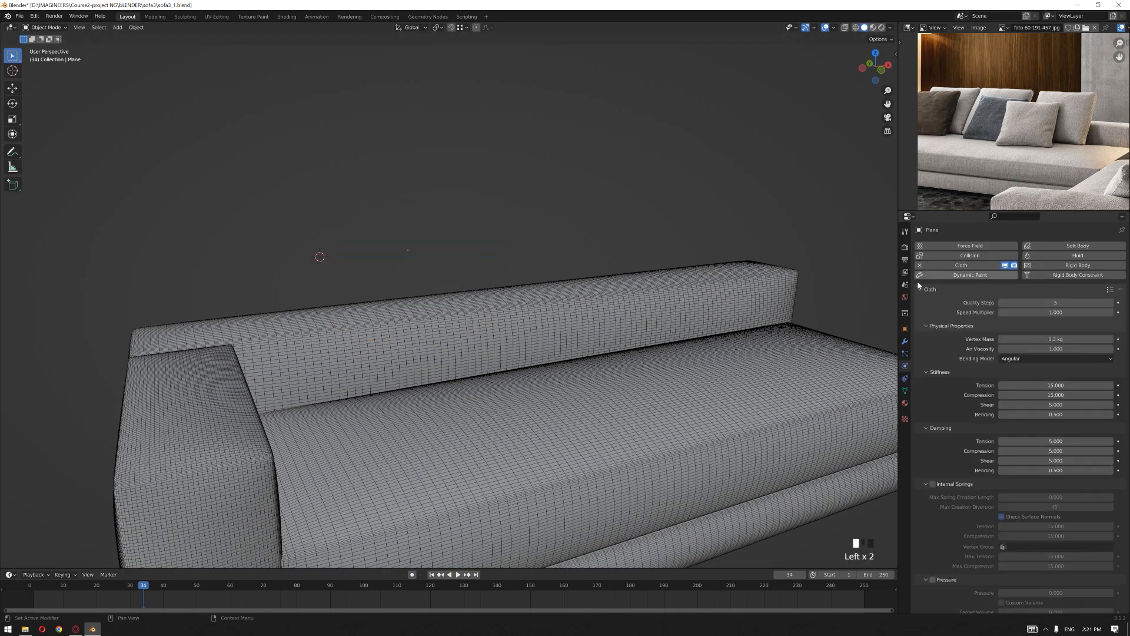
pyautogui.hotkey('shift', 'Left')
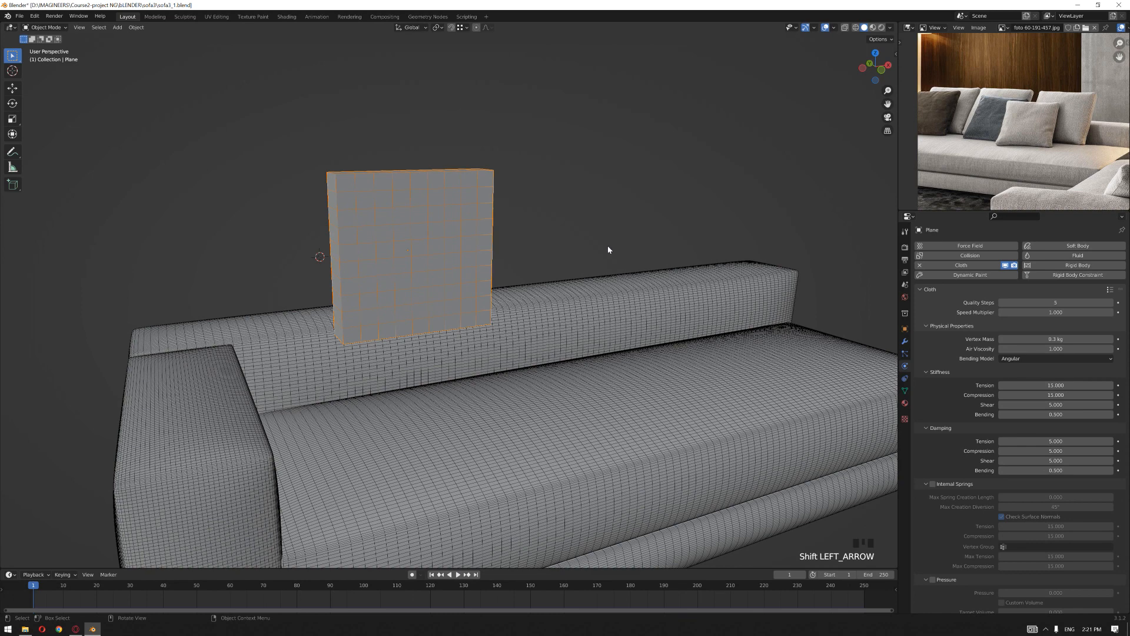
# Step: Add a Subdivision Surface modifier to the pillow block with 2 viewport levels
pyautogui.click(906, 341)
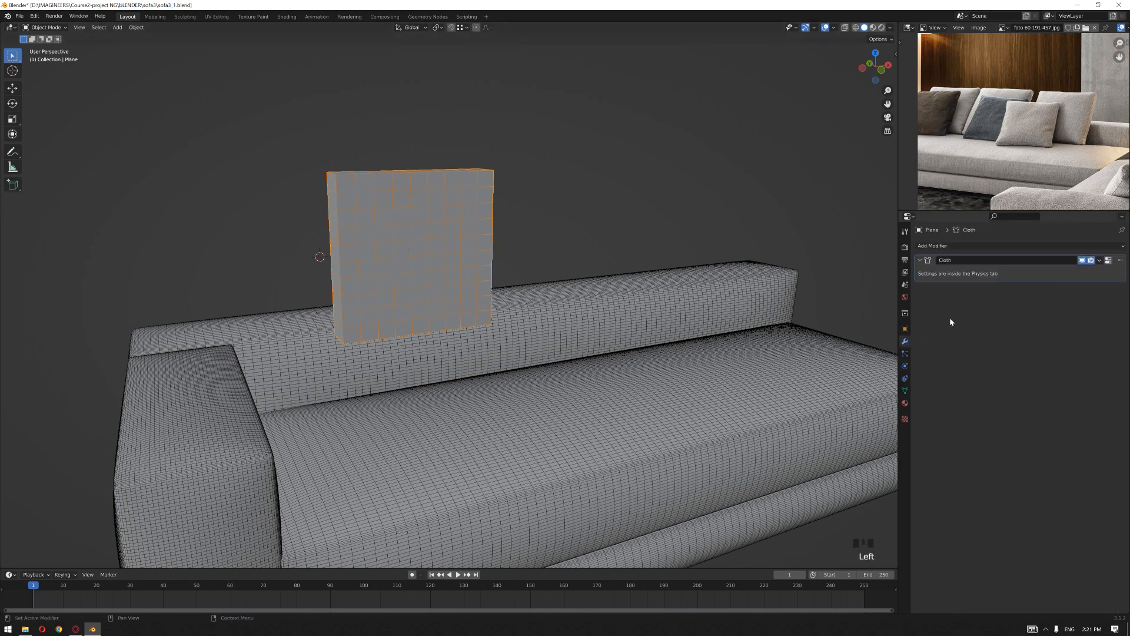
pyautogui.click(981, 246)
pyautogui.click(953, 406)
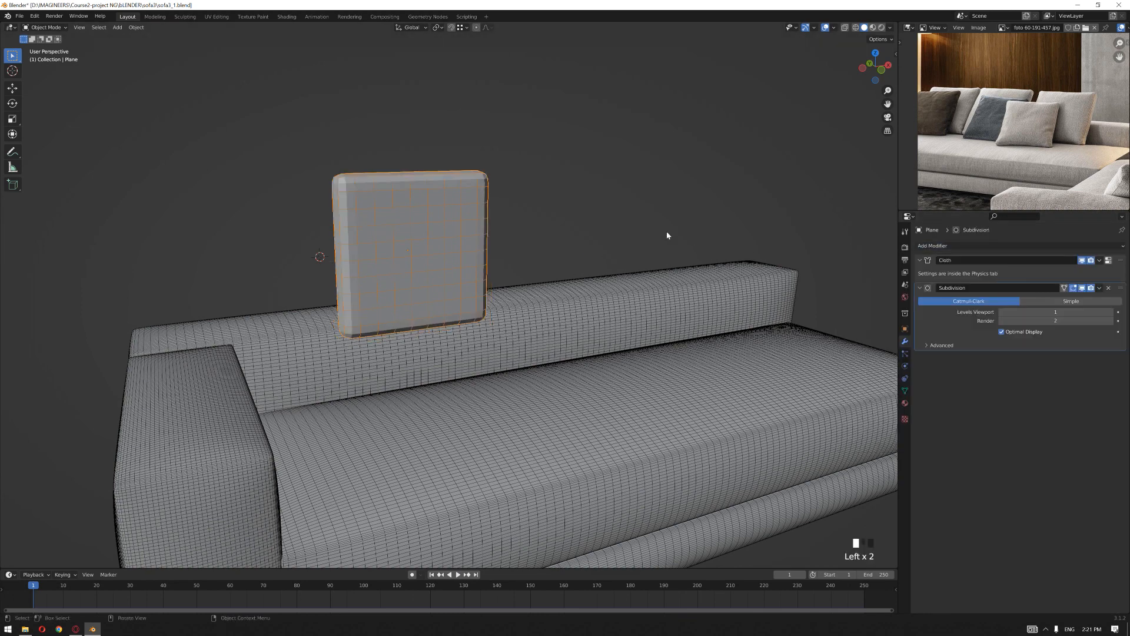
pyautogui.moveTo(1013, 314); pyautogui.dragTo(1027, 314)
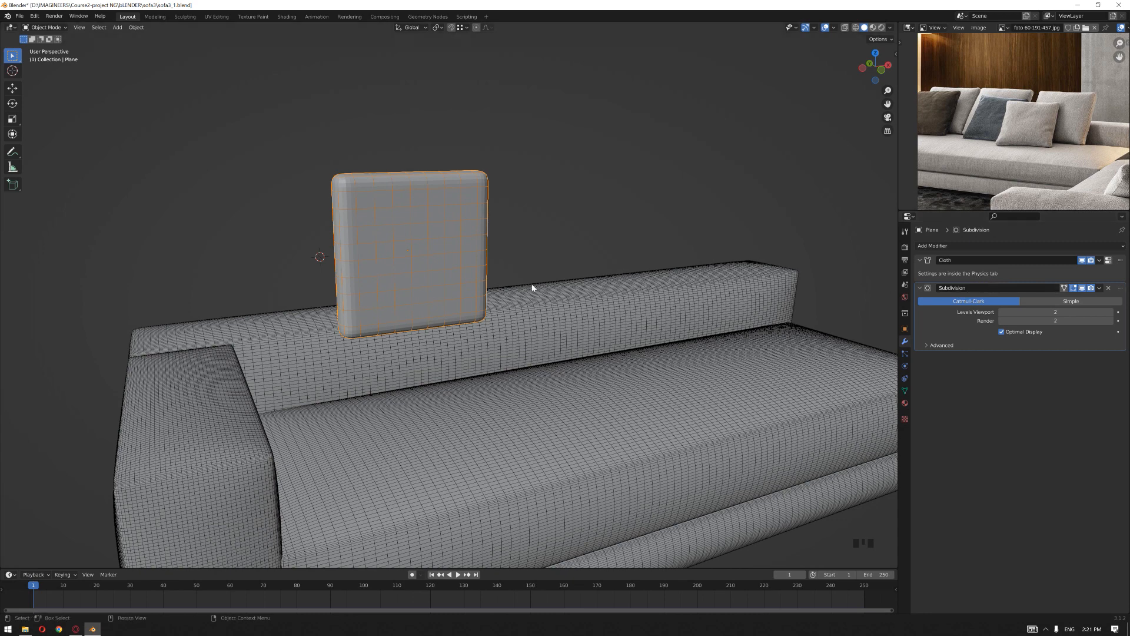
pyautogui.moveTo(349, 295); pyautogui.dragTo(462, 249, button='middle')
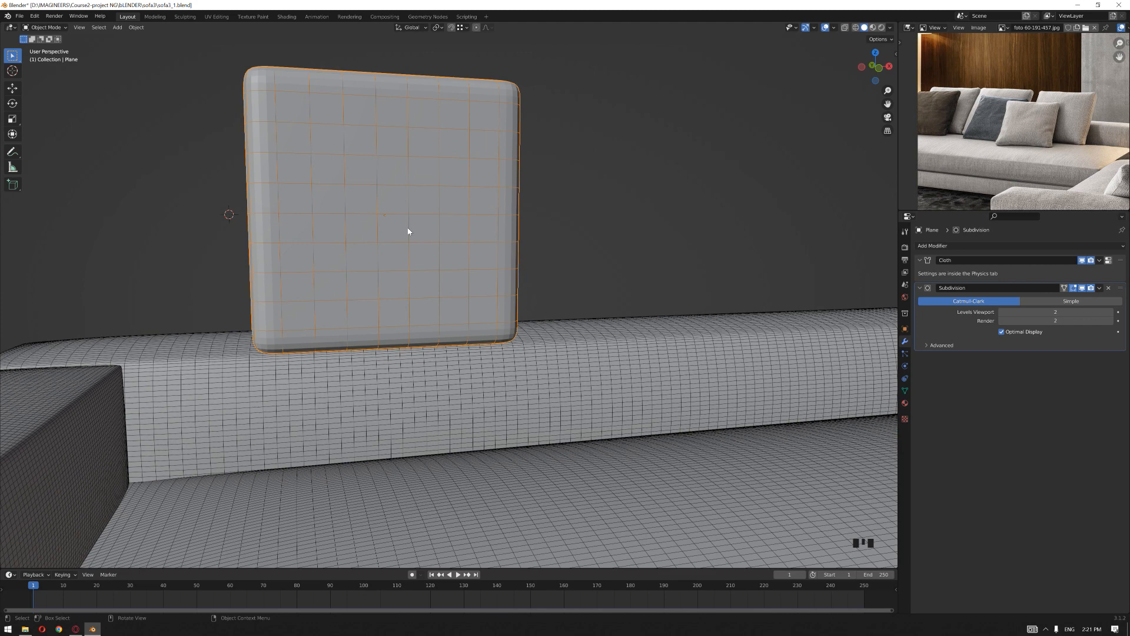
pyautogui.moveTo(526, 243)
pyautogui.mouseDown(button='middle')
pyautogui.moveTo(497, 232)
pyautogui.moveTo(543, 235)
pyautogui.mouseUp(button='middle')
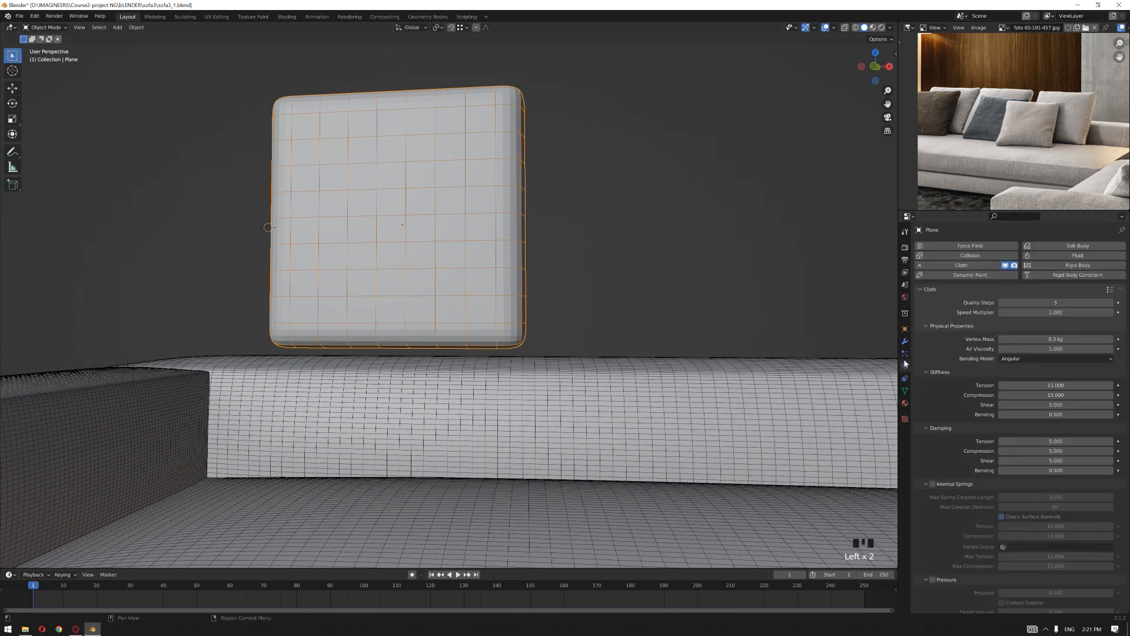
pyautogui.moveTo(594, 294); pyautogui.dragTo(625, 311, button='middle')
# Step: Enter Edit Mode and add a vertical supporting loop cut close to each side edge of the pillow block
pyautogui.press('Tab')
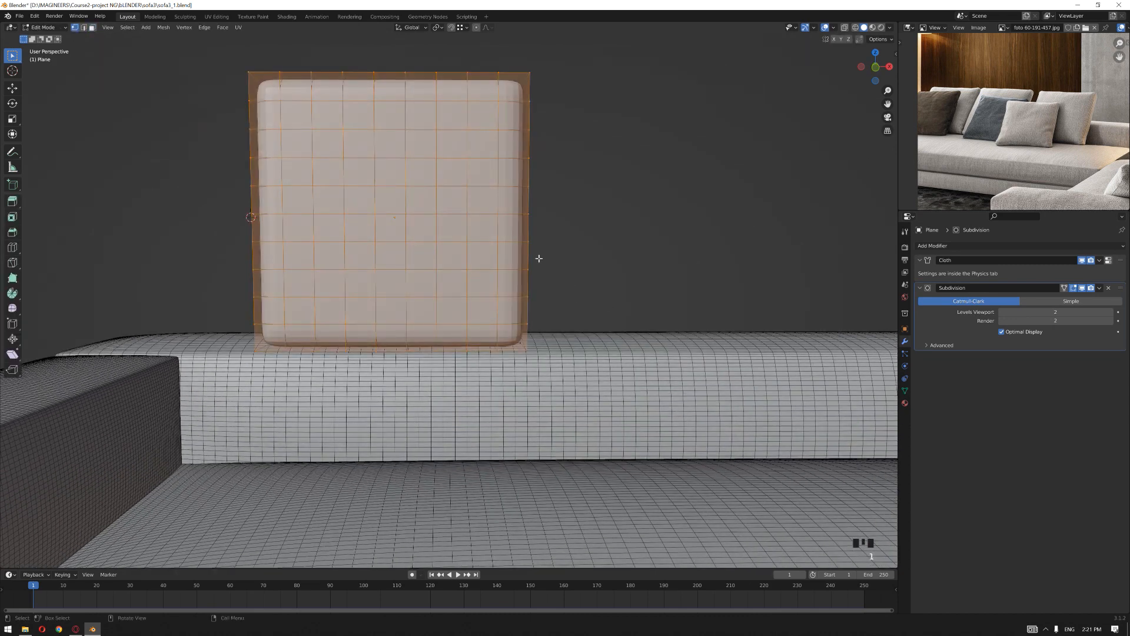
pyautogui.click(511, 209)
pyautogui.hotkey('ctrl', 'r')
pyautogui.click(514, 216)
pyautogui.click(514, 216)
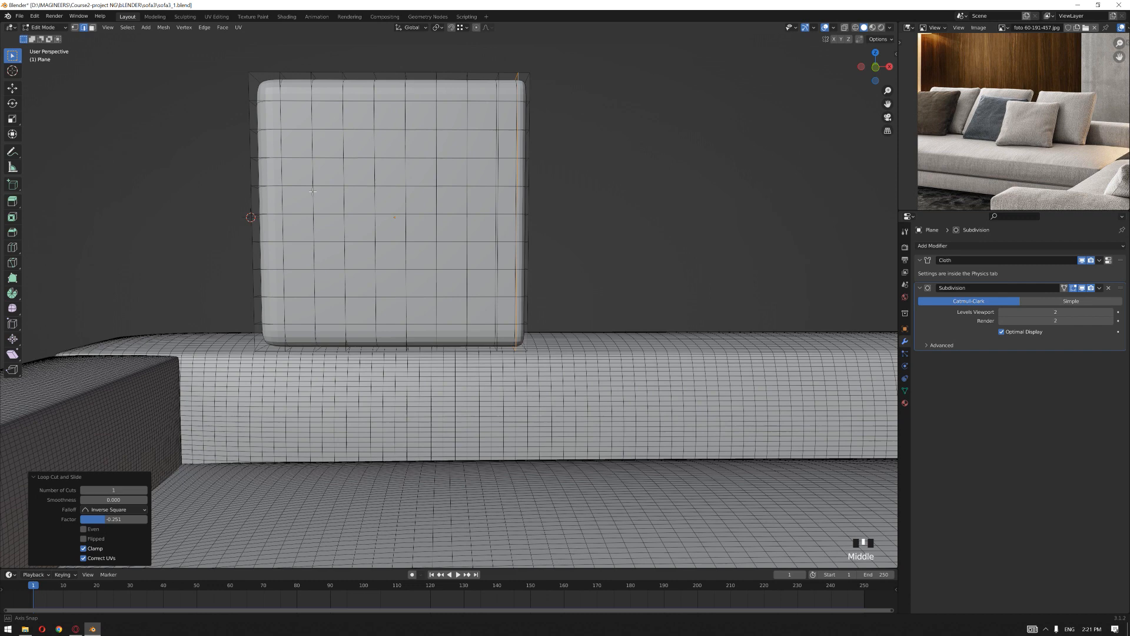
pyautogui.moveTo(283, 168); pyautogui.dragTo(253, 156, button='middle')
pyautogui.hotkey('ctrl', 'r')
pyautogui.click(258, 159)
pyautogui.click(259, 159)
# Step: Add a horizontal supporting loop cut close to the pillow block's upper and lower edges and return to Object Mode
pyautogui.hotkey('ctrl', 'r')
pyautogui.click(542, 82)
pyautogui.click(545, 88)
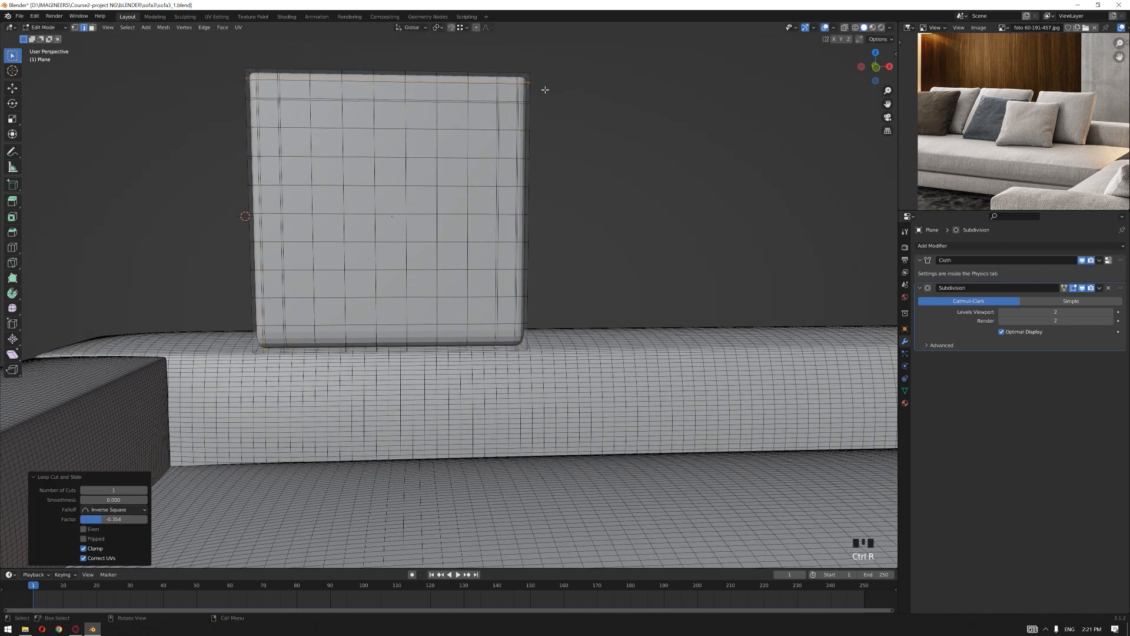
pyautogui.hotkey('ctrl', 'r')
pyautogui.click(522, 334)
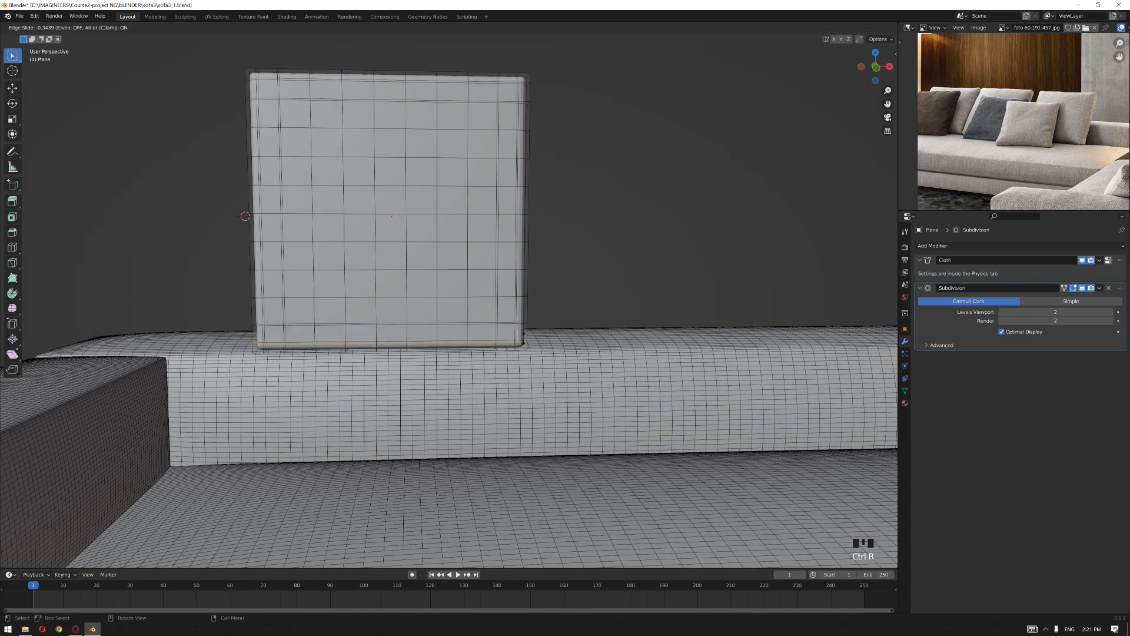
pyautogui.click(526, 338)
pyautogui.press('Tab')
pyautogui.moveTo(696, 237); pyautogui.dragTo(541, 285, button='middle')
pyautogui.scroll(-3, 552, 252)
pyautogui.scroll(3, 587, 281)
pyautogui.scroll(-2, 588, 281)
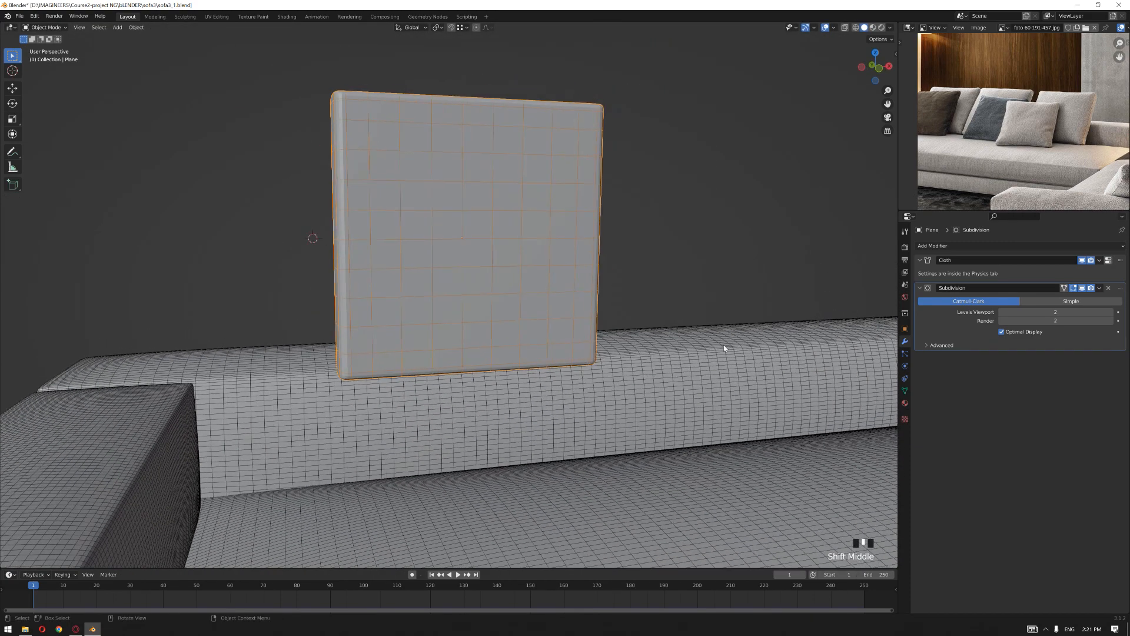
# Step: Enable Pressure in the pillow's cloth physics at 5, test-play the simulation and rewind to frame 1
pyautogui.click(904, 366)
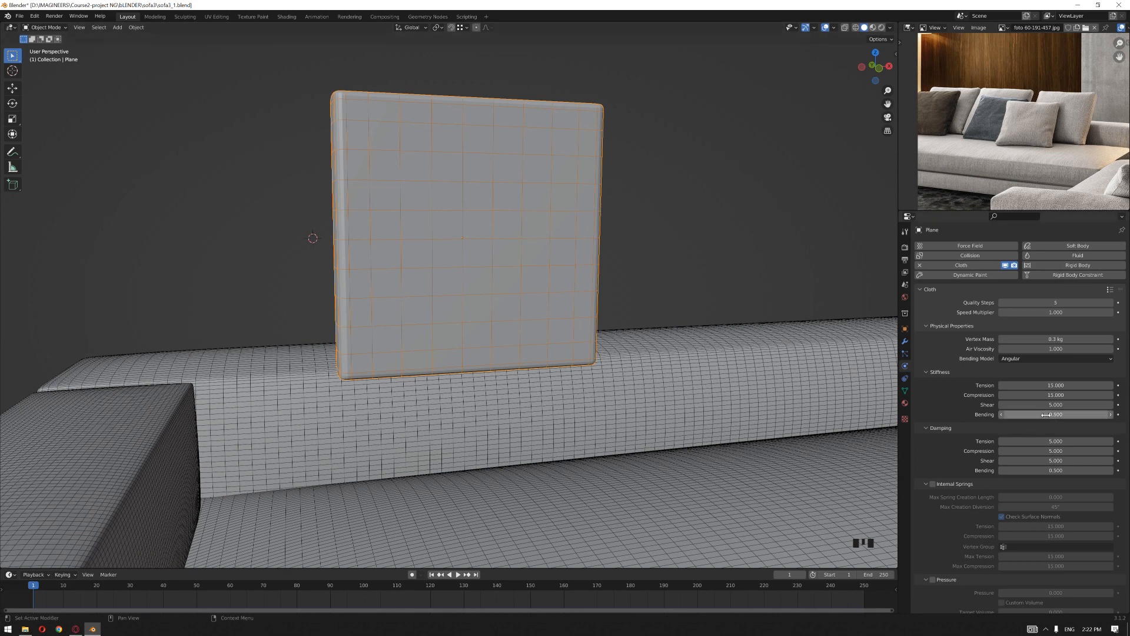
pyautogui.scroll(-2, 968, 397)
pyautogui.scroll(-1, 968, 398)
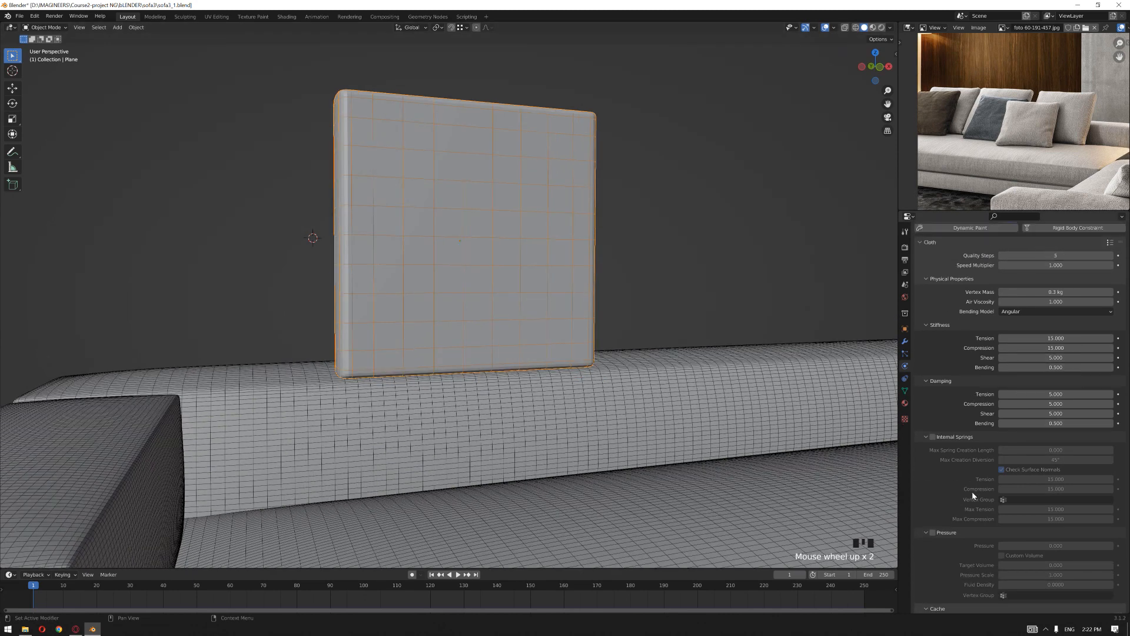
pyautogui.click(933, 497)
pyautogui.click(1003, 510)
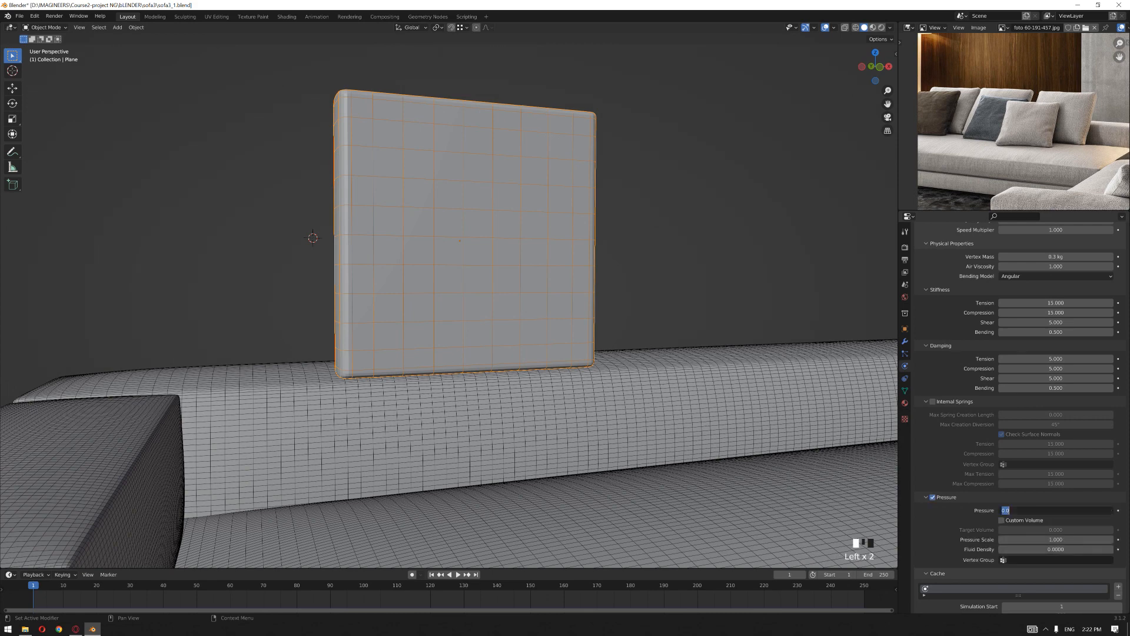
pyautogui.write('5')
pyautogui.press('Return')
pyautogui.scroll(1, 1004, 415)
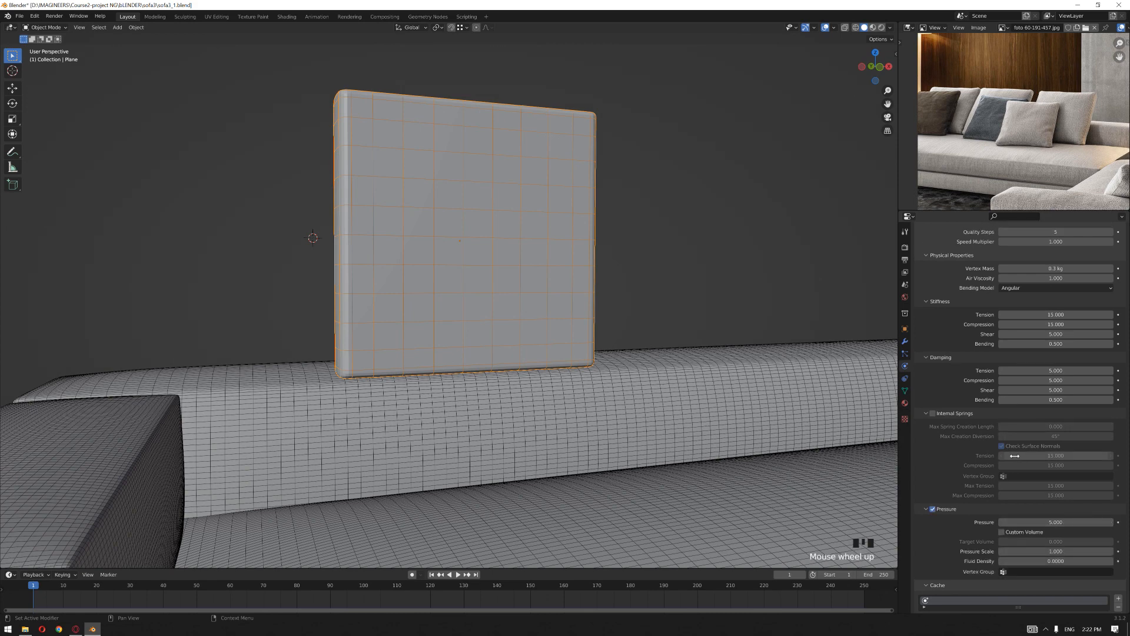
pyautogui.press('space')
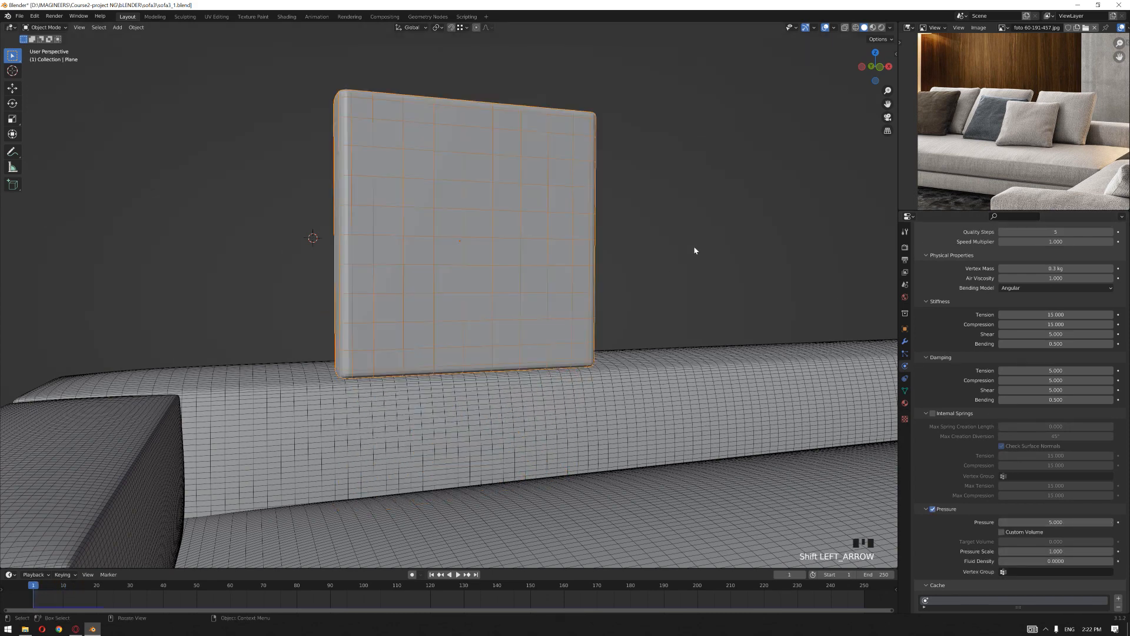
pyautogui.press('space')
pyautogui.hotkey('shift', 'Left')
# Step: Set the cloth's Bending stiffness to 25, play the simulation to check the inflation and rewind to frame 1
pyautogui.doubleClick(1064, 345)
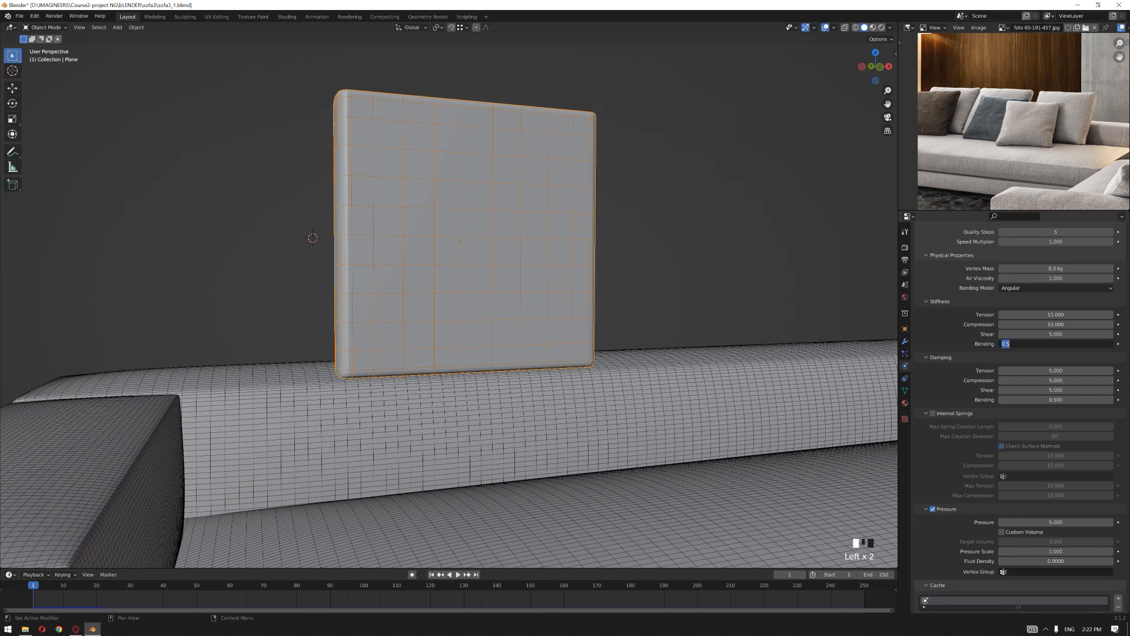
pyautogui.write('25')
pyautogui.press('Return')
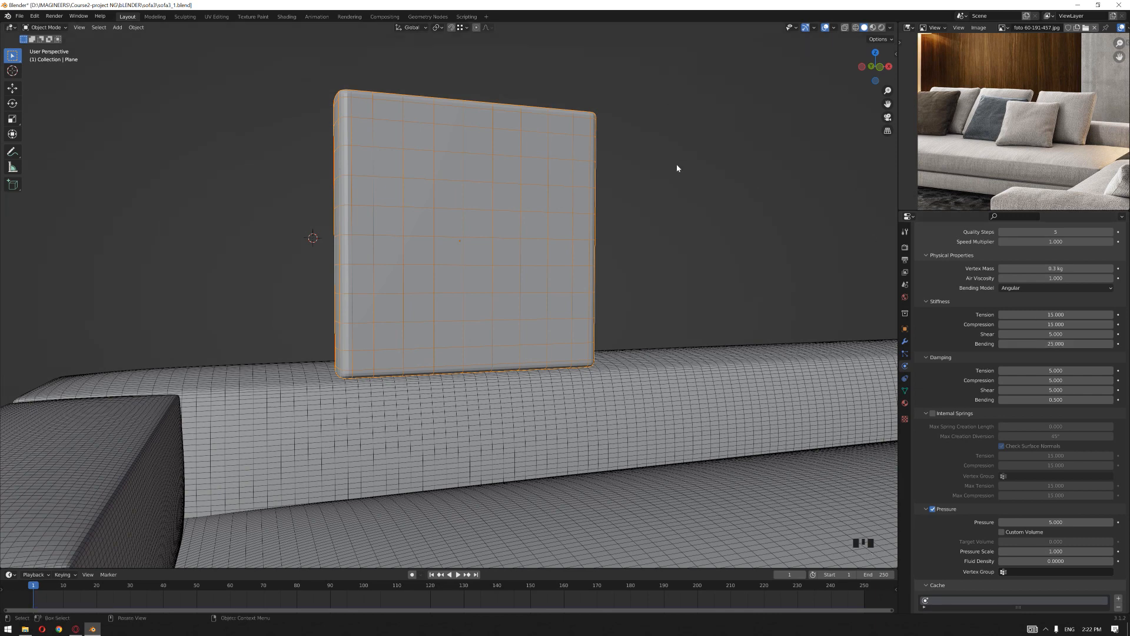
pyautogui.press('space')
pyautogui.hotkey('shift', 'Left')
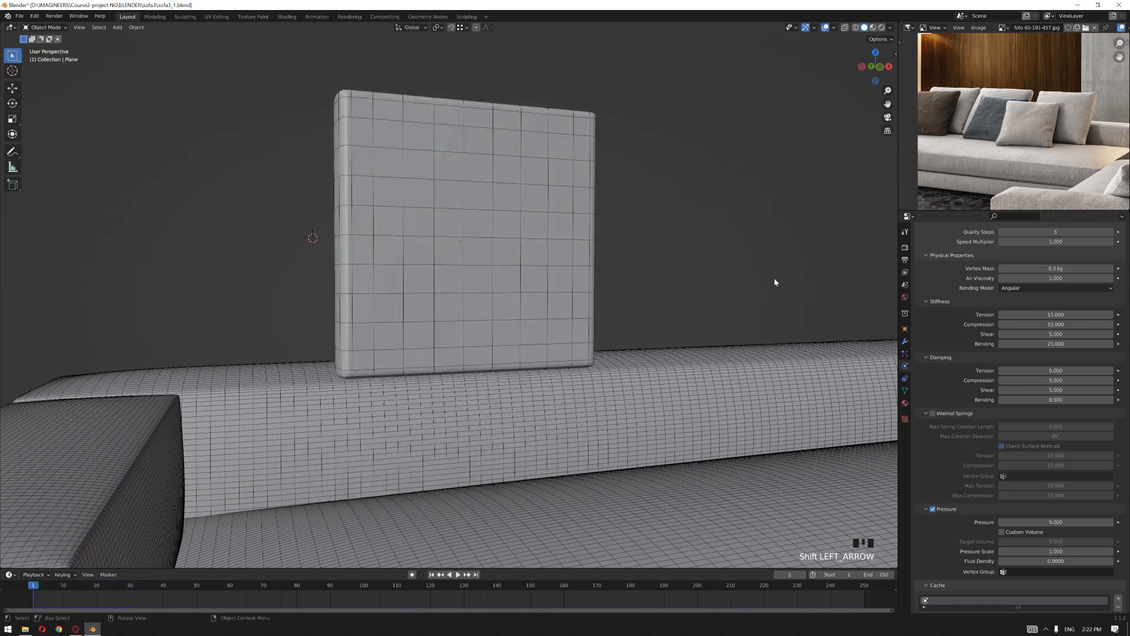
pyautogui.press('space')
pyautogui.press('space')
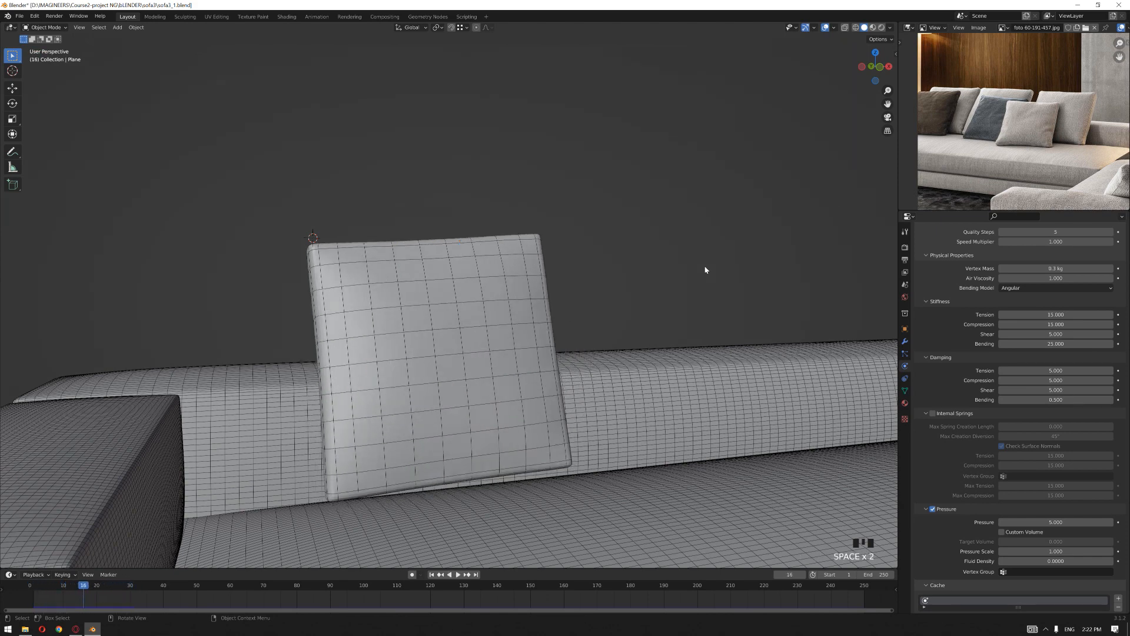
pyautogui.hotkey('shift', 'Left')
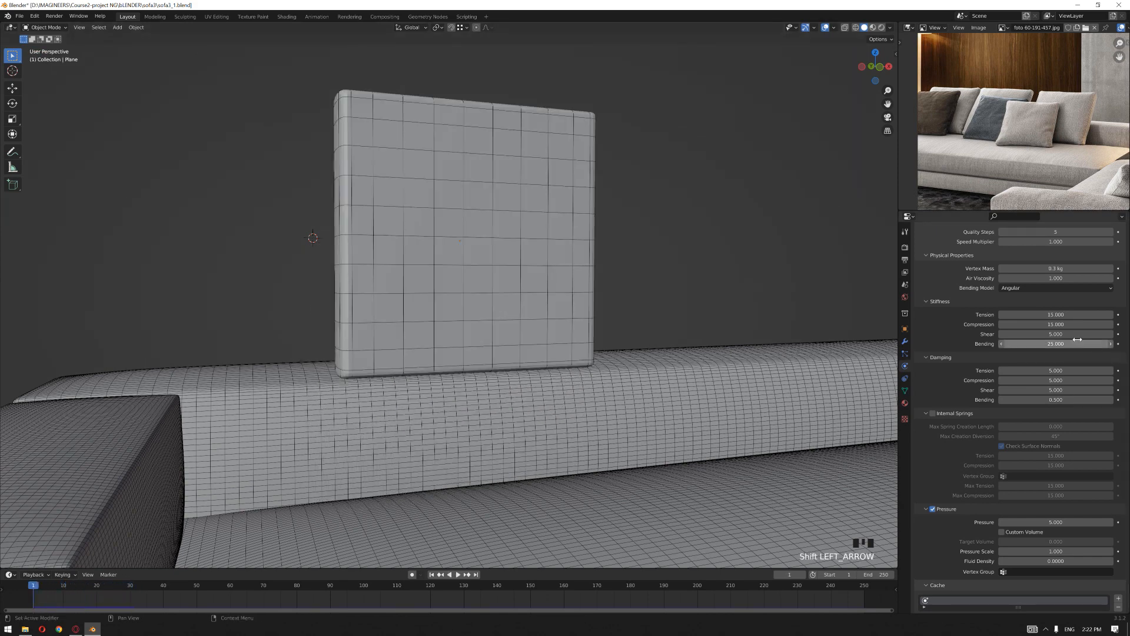
# Step: Set the cloth's Bending damping to 0.65 and its Shear stiffness to 20
pyautogui.click(1077, 400)
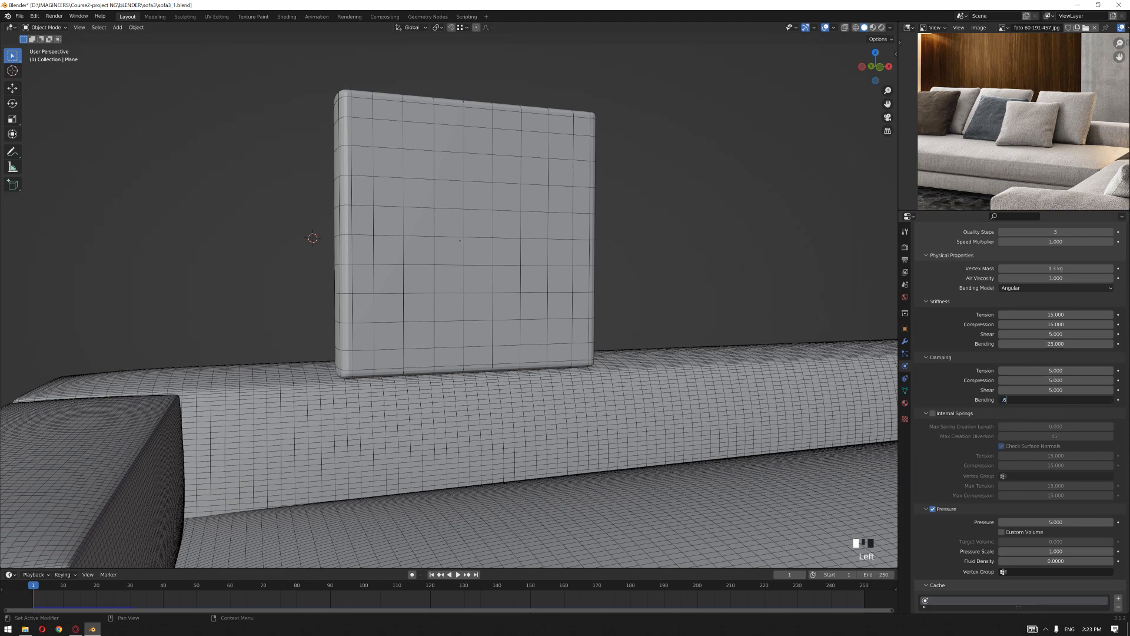
pyautogui.write('.65')
pyautogui.press('Return')
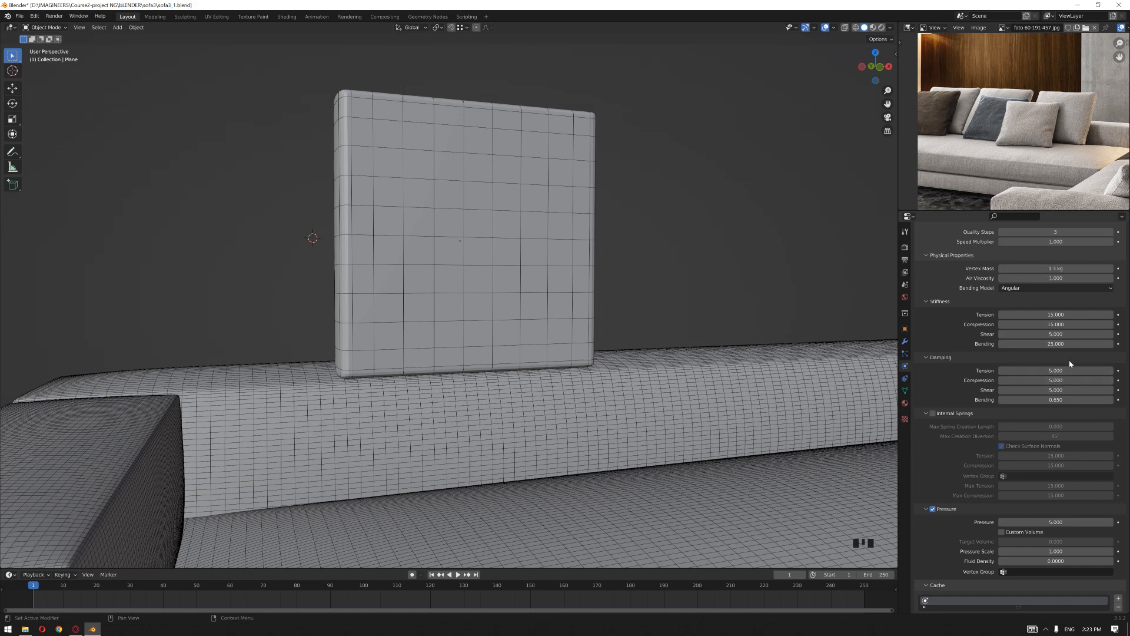
pyautogui.click(1075, 334)
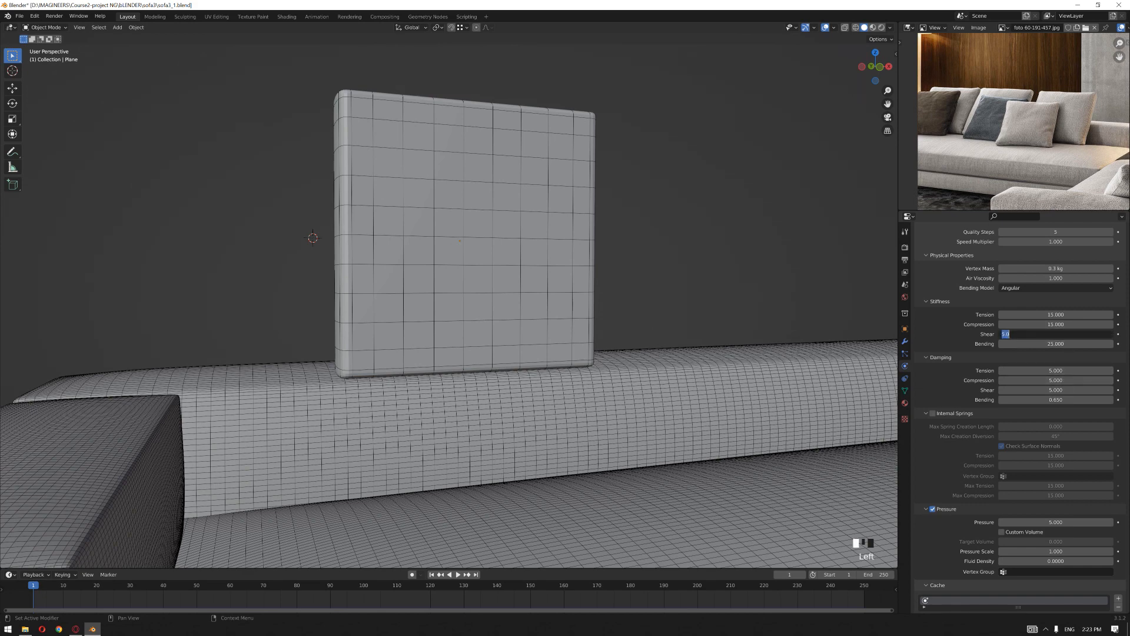
pyautogui.write('20')
pyautogui.press('Return')
# Step: Set the cloth's Object Collisions distance to 0.001 m
pyautogui.scroll(-20, 1030, 418)
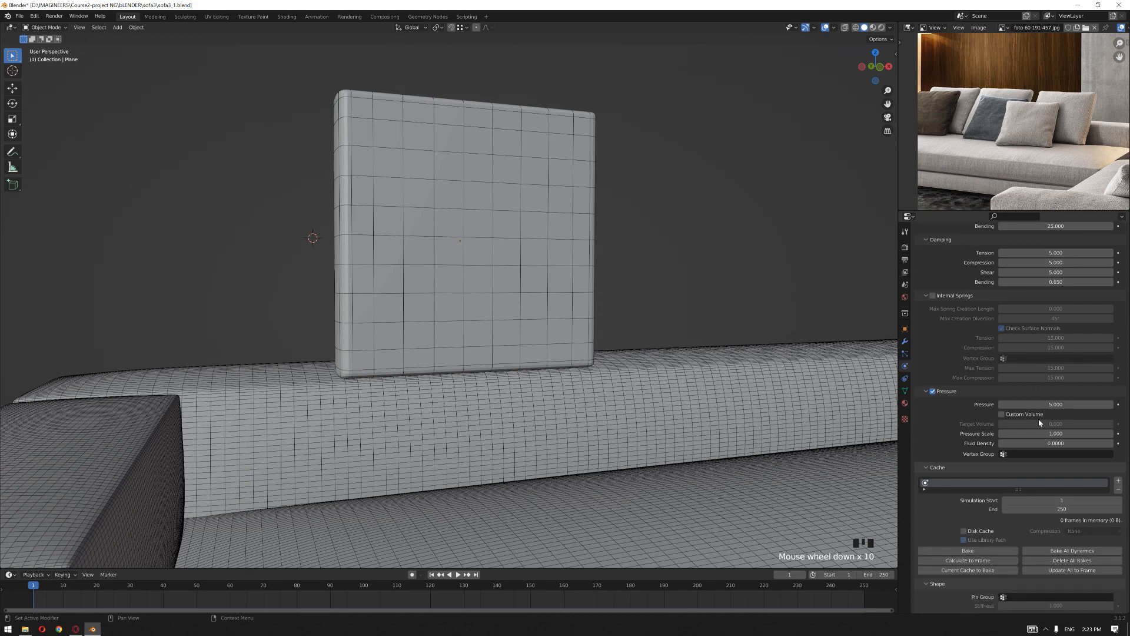
pyautogui.click(1056, 550)
pyautogui.write('0.001')
pyautogui.press('Return')
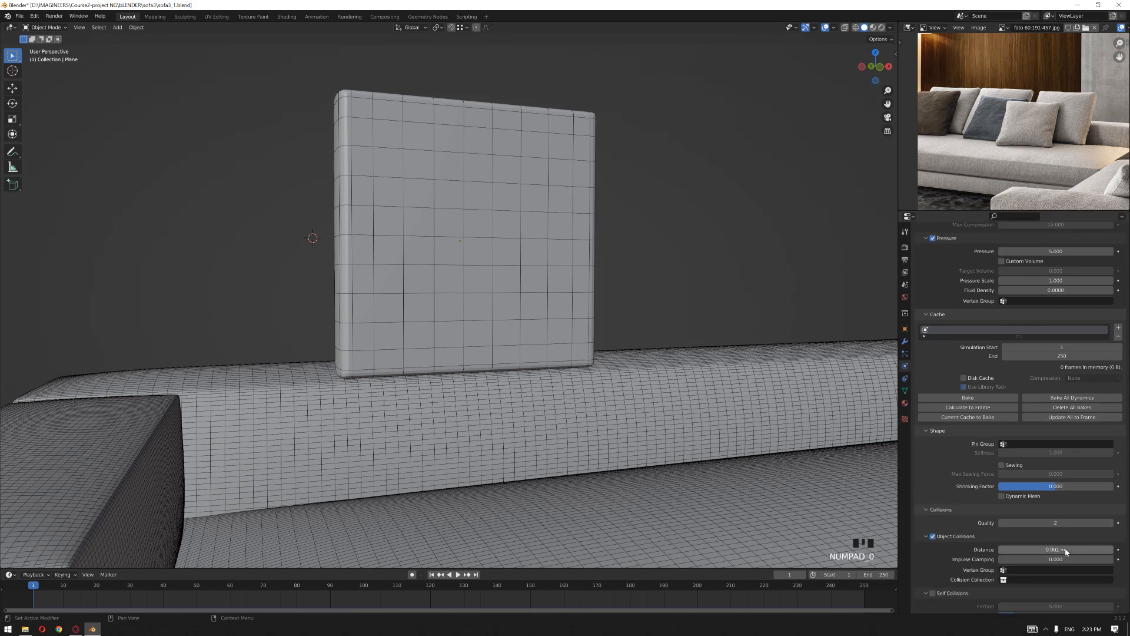
pyautogui.scroll(-3, 631, 245)
pyautogui.scroll(3, 1042, 121)
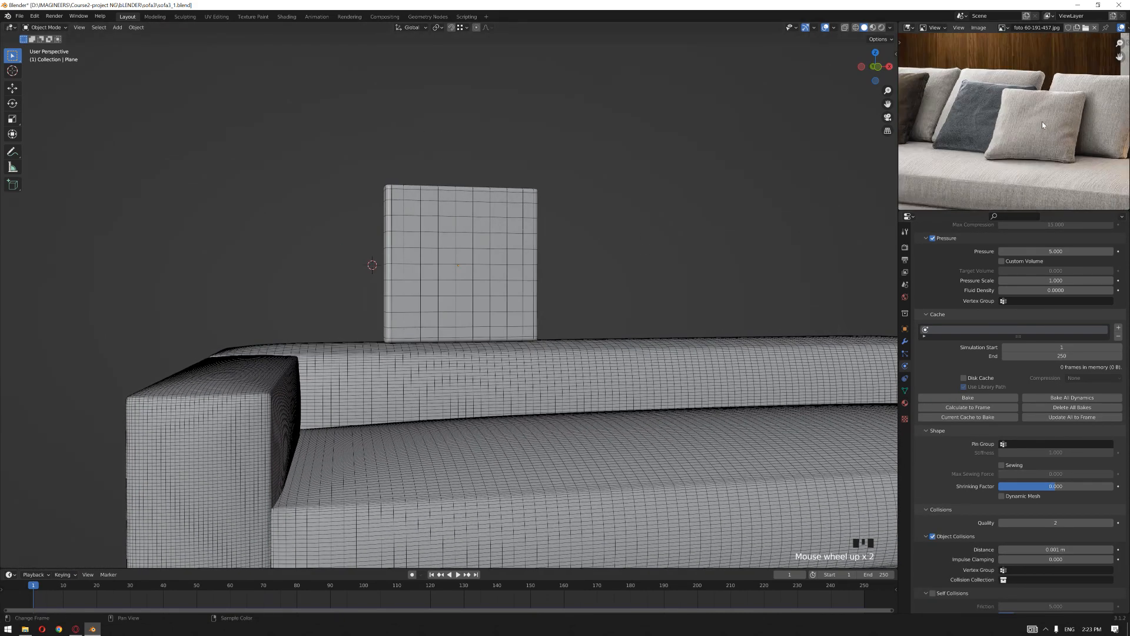
# Step: Compare the pillow block with the reference photo and adjust its thickness by scaling it along Y
pyautogui.moveTo(1041, 121); pyautogui.dragTo(1098, 125, button='middle')
pyautogui.moveTo(573, 241); pyautogui.dragTo(442, 235, button='middle')
pyautogui.click(476, 238)
pyautogui.moveTo(660, 234)
pyautogui.mouseDown(button='middle')
pyautogui.moveTo(676, 263)
pyautogui.moveTo(665, 253)
pyautogui.mouseUp(button='middle')
pyautogui.press('s')
pyautogui.press('y')
pyautogui.click(560, 222)
pyautogui.moveTo(560, 222); pyautogui.dragTo(653, 277, button='middle')
pyautogui.press('s')
pyautogui.rightClick(585, 231)
# Step: Duplicate the pillow about -0.159 m along Y and scale the copy to about 0.84
pyautogui.hotkey('shift', 'd')
pyautogui.press('y')
pyautogui.click(622, 305)
pyautogui.press('s')
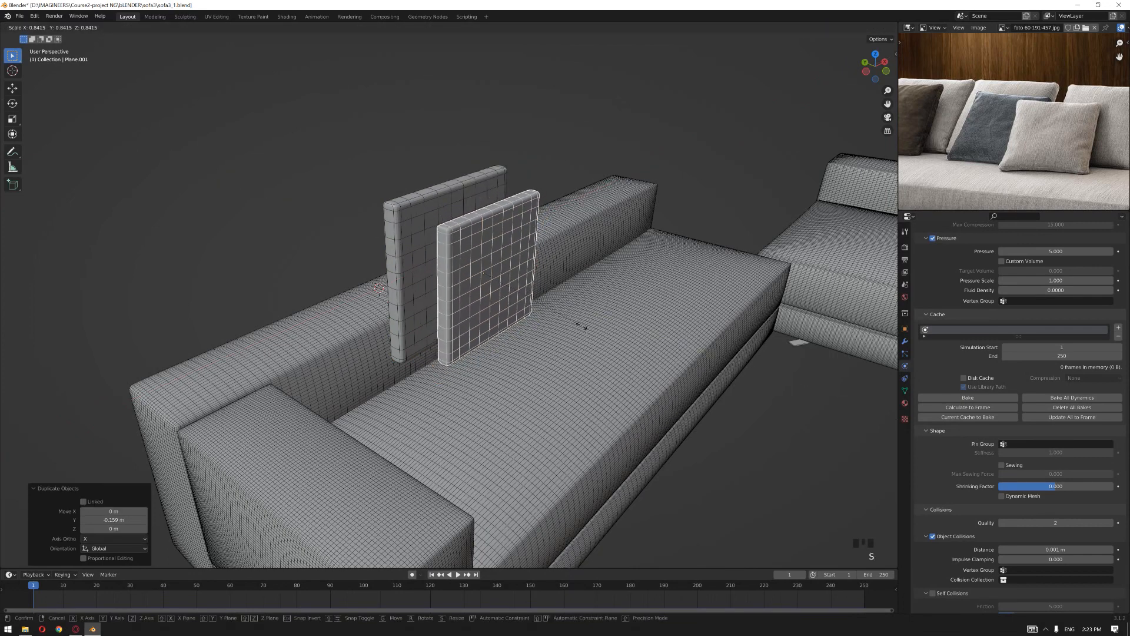
pyautogui.click(581, 324)
pyautogui.moveTo(581, 325); pyautogui.dragTo(604, 287, button='middle')
pyautogui.press('KP_1')
pyautogui.press('KP_3')
# Step: Select both pillows in the side view, move them about 0.17 m along Y and rotate them about -8.7° around X
pyautogui.moveTo(505, 175); pyautogui.dragTo(371, 346)
pyautogui.press('g')
pyautogui.press('y')
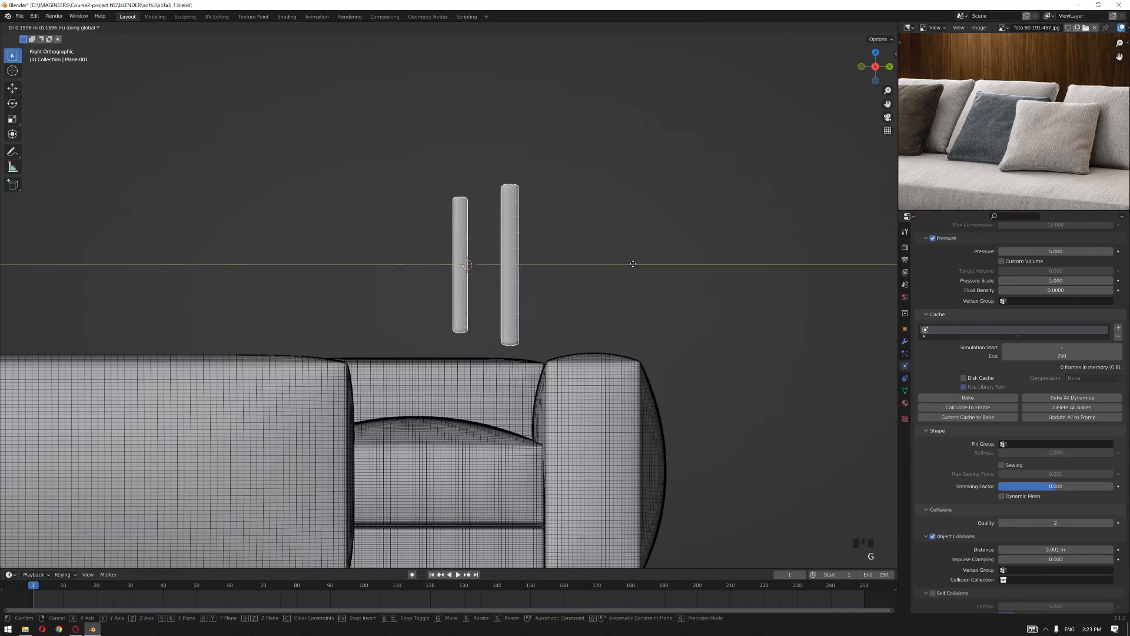
pyautogui.click(643, 269)
pyautogui.press('r')
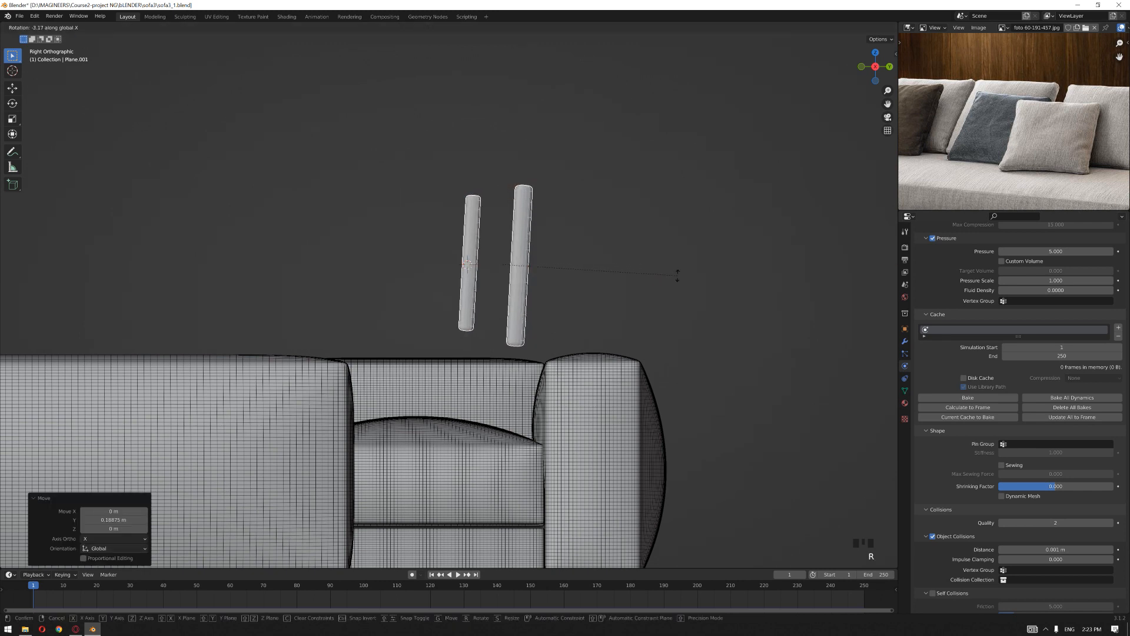
pyautogui.click(699, 289)
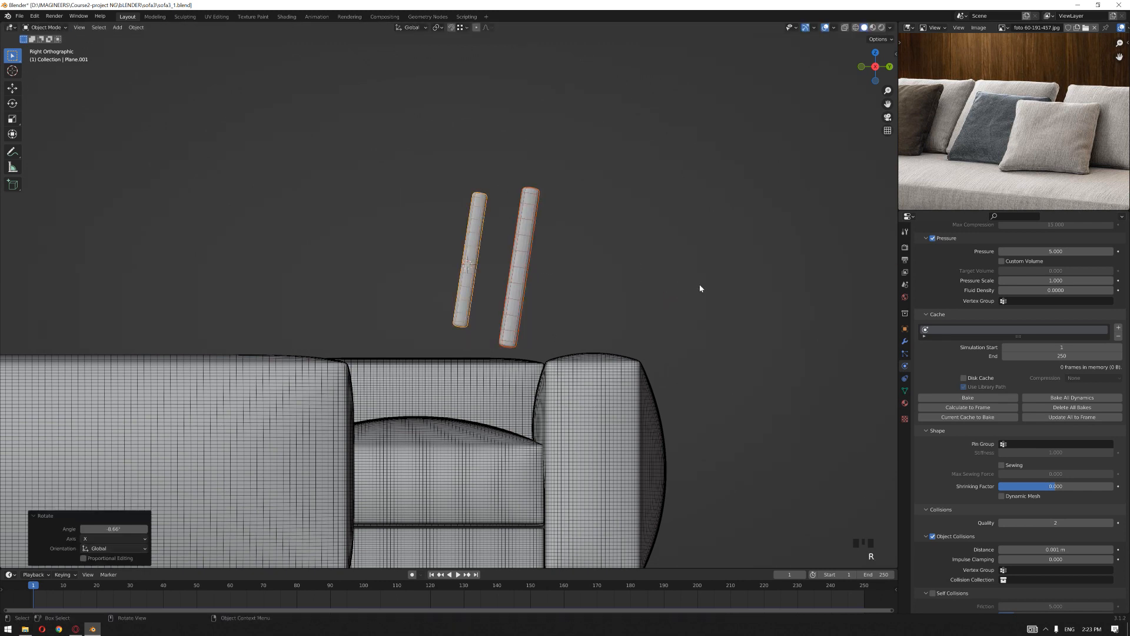
# Step: Reposition the smaller front pillow relative to the larger one in the side view and deselect it
pyautogui.click(473, 283)
pyautogui.doubleClick(474, 279)
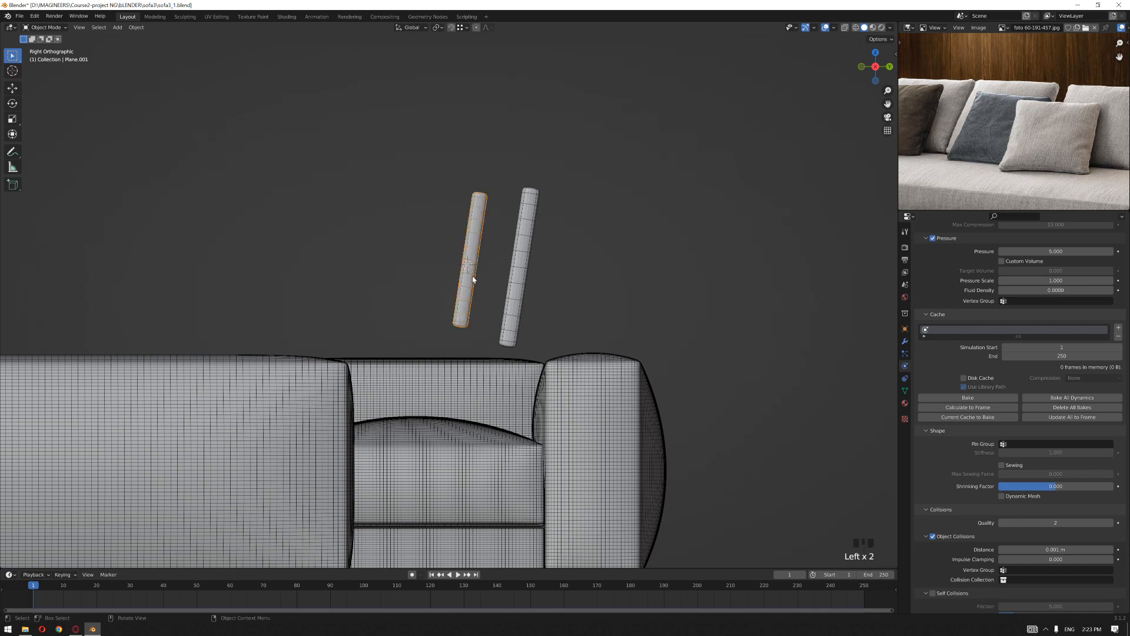
pyautogui.press('g')
pyautogui.click(500, 274)
pyautogui.click(588, 278)
# Step: Add a cube mesh and scale it down beside the pillows
pyautogui.moveTo(320, 316); pyautogui.dragTo(390, 377, button='middle')
pyautogui.hotkey('shift', 'a')
pyautogui.moveTo(393, 395)
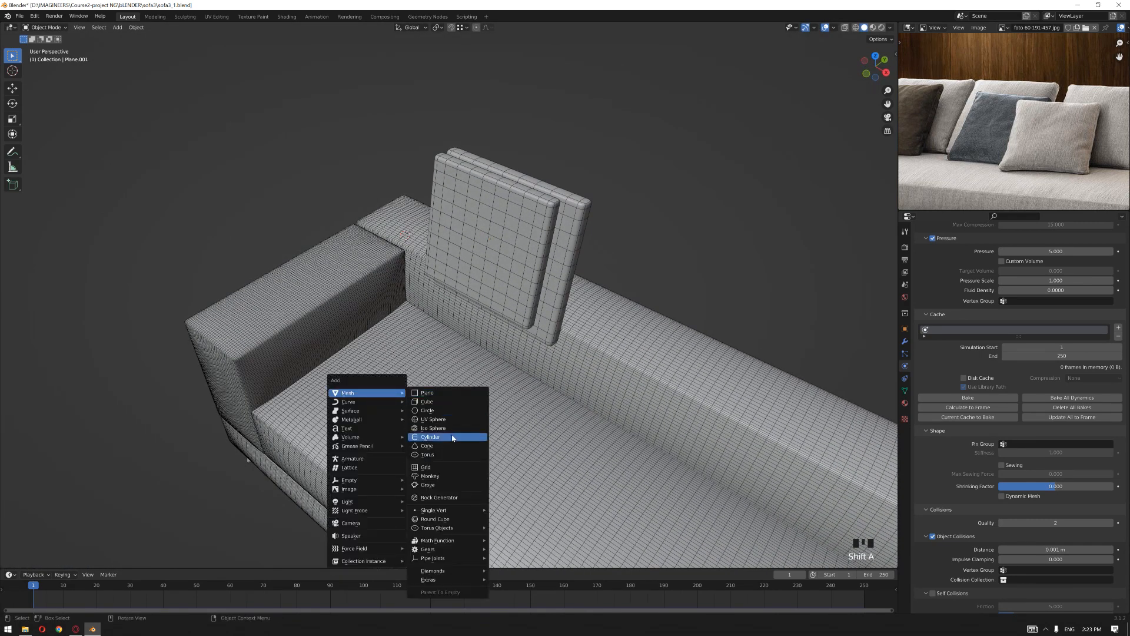
pyautogui.click(457, 403)
pyautogui.press('s')
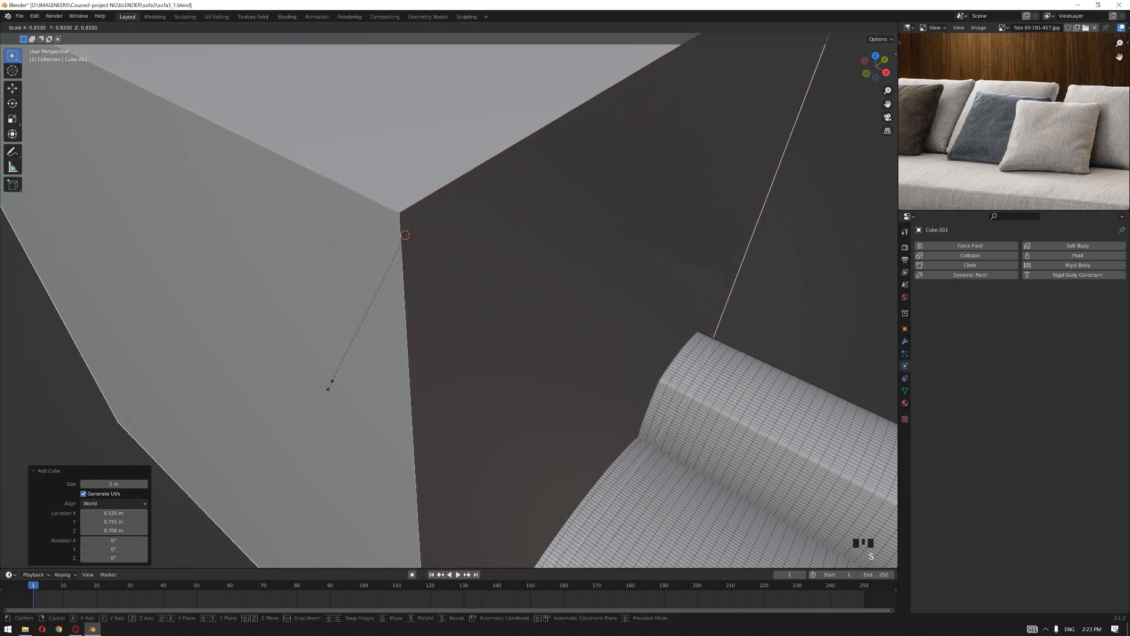
pyautogui.click(422, 300)
# Step: Move the cube in front of the pillows over the seat and scale it along X
pyautogui.moveTo(421, 300); pyautogui.dragTo(530, 376, button='middle')
pyautogui.moveTo(530, 377); pyautogui.dragTo(536, 370)
pyautogui.moveTo(536, 371); pyautogui.dragTo(686, 412, button='middle')
pyautogui.moveTo(686, 412); pyautogui.dragTo(726, 403)
pyautogui.moveTo(726, 403); pyautogui.dragTo(630, 378, button='middle')
pyautogui.press('g')
pyautogui.click(595, 371)
pyautogui.press('s')
pyautogui.press('y')
pyautogui.press('x')
pyautogui.moveTo(798, 321); pyautogui.dragTo(641, 287, button='middle')
pyautogui.click(641, 288)
# Step: Add collision physics to the cube with an outer thickness of 0.001, and deselect it
pyautogui.click(960, 256)
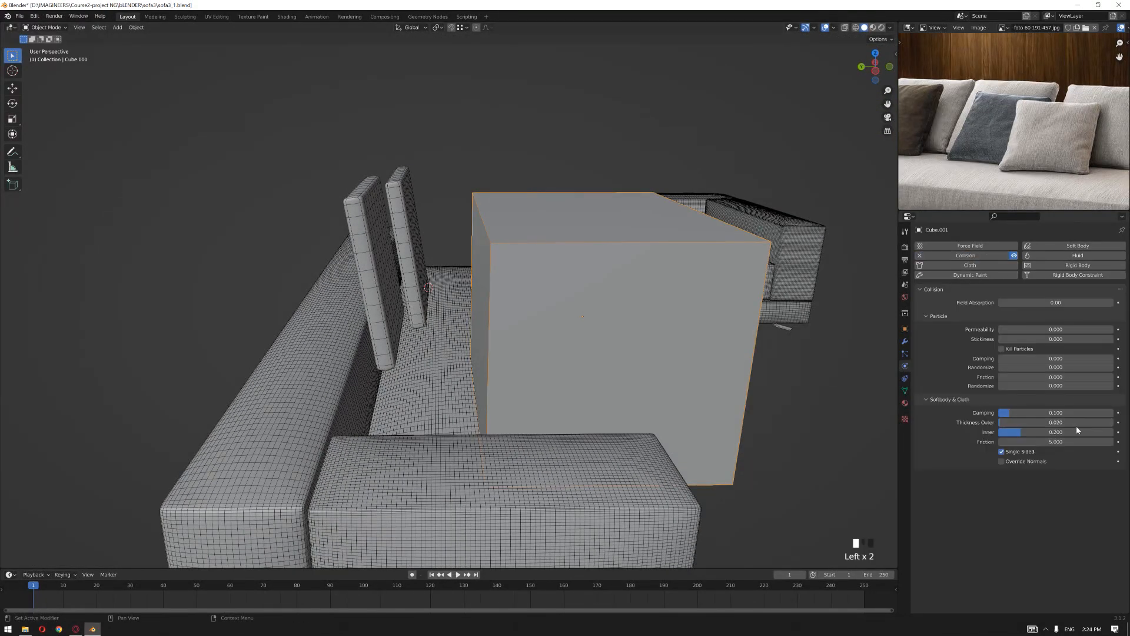
pyautogui.doubleClick(1076, 421)
pyautogui.write('0.001')
pyautogui.click(633, 146)
pyautogui.moveTo(633, 146); pyautogui.dragTo(561, 161, button='middle')
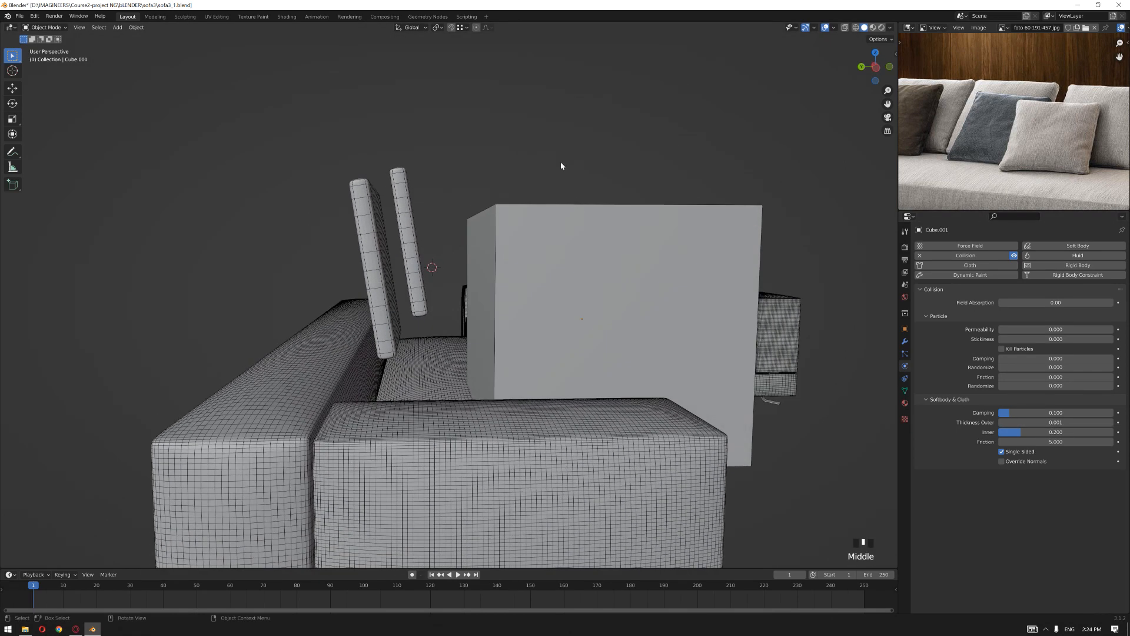
# Step: Add collision physics to the smaller front pillow and the larger back pillow, and leave the cloth settings open
pyautogui.click(404, 255)
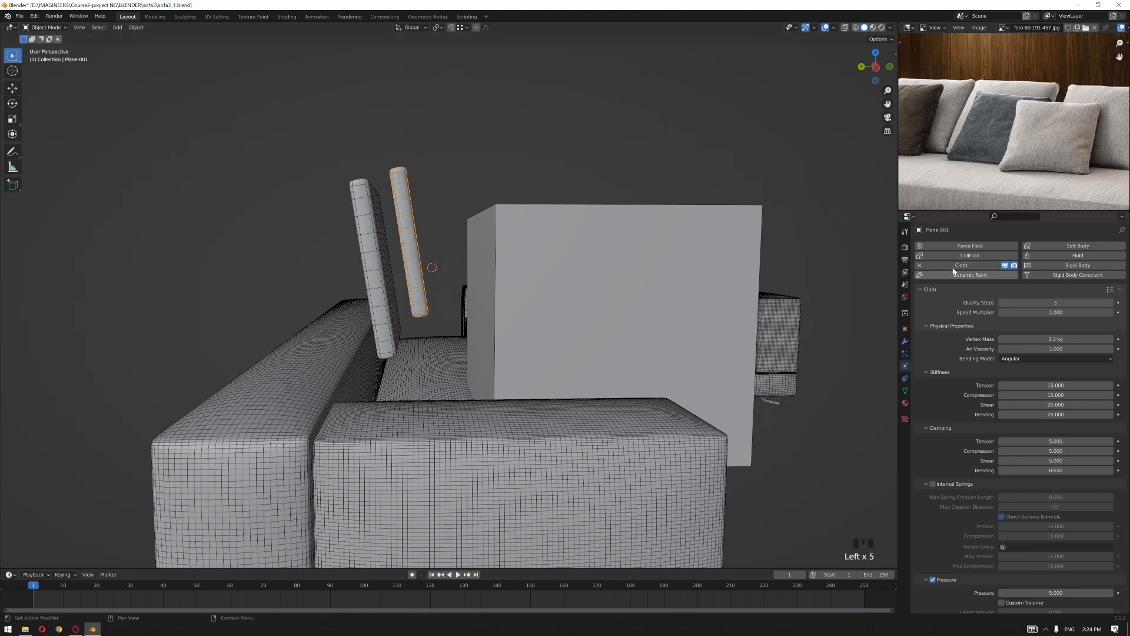
pyautogui.click(386, 281)
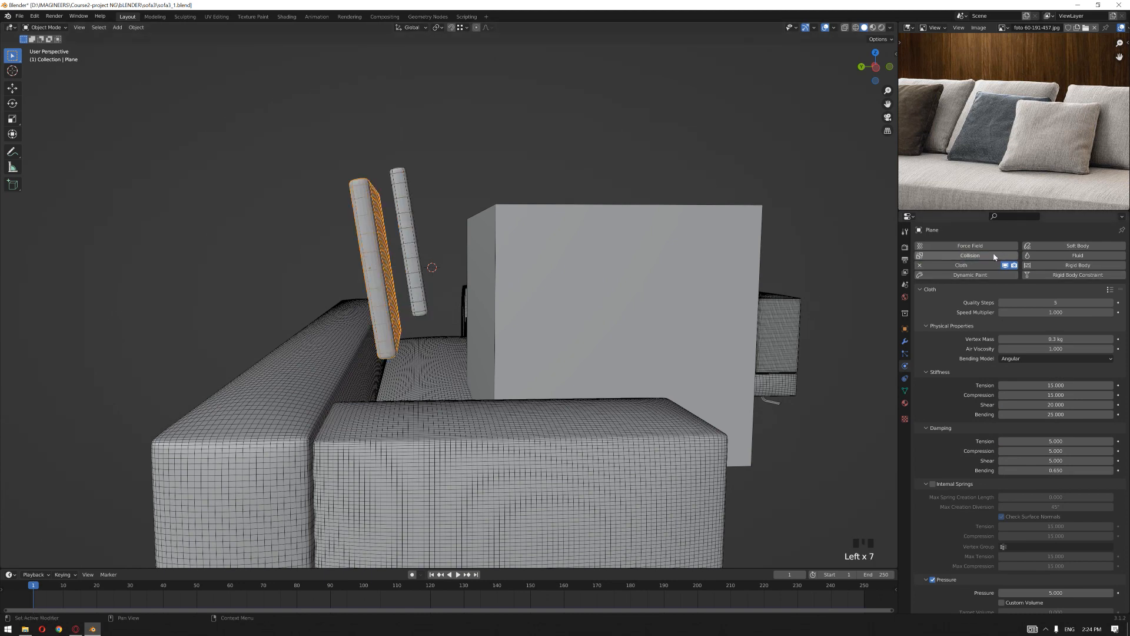
pyautogui.click(580, 153)
# Step: Play the cloth simulation to check how the two pillows fall, and return to the first frame
pyautogui.moveTo(584, 234); pyautogui.dragTo(795, 230, button='middle')
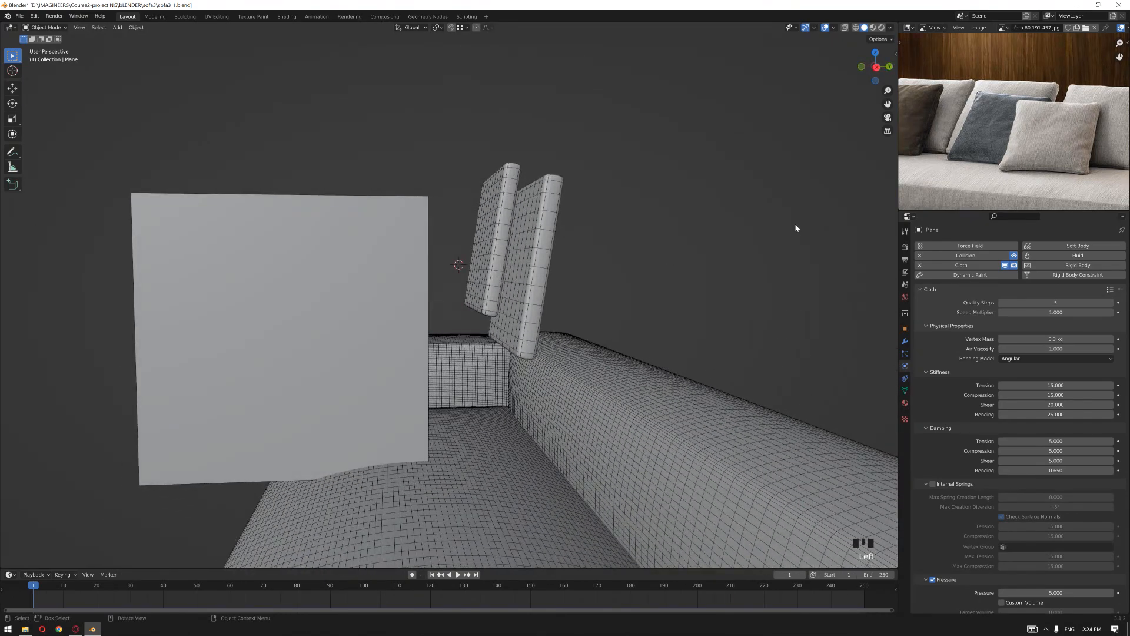
pyautogui.press('space')
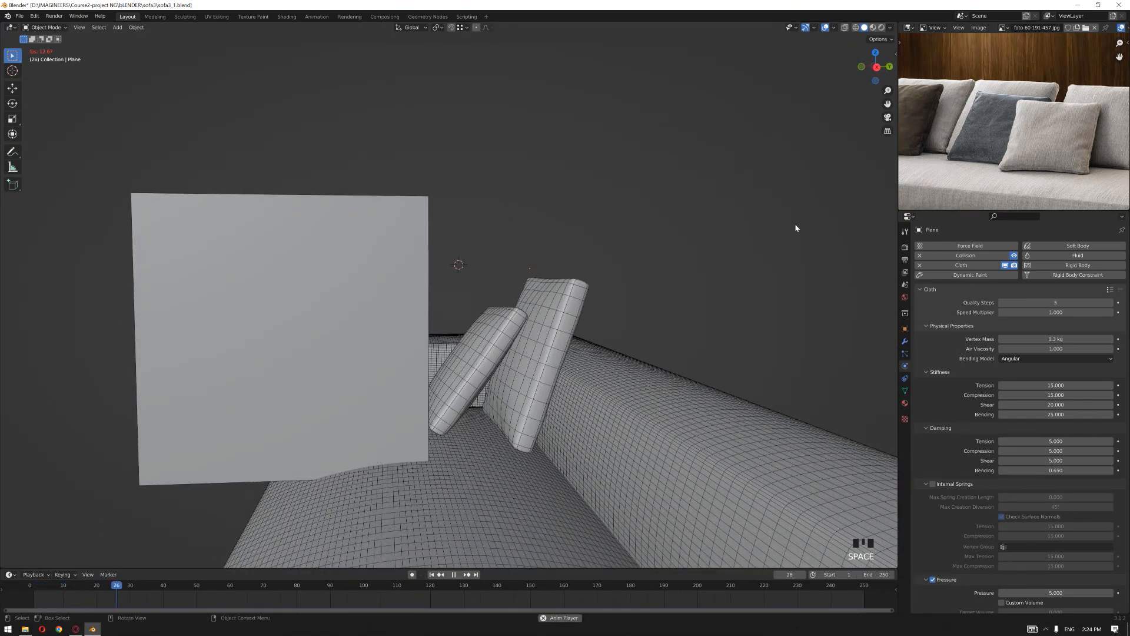
pyautogui.press('space')
pyautogui.hotkey('shift', 'Left')
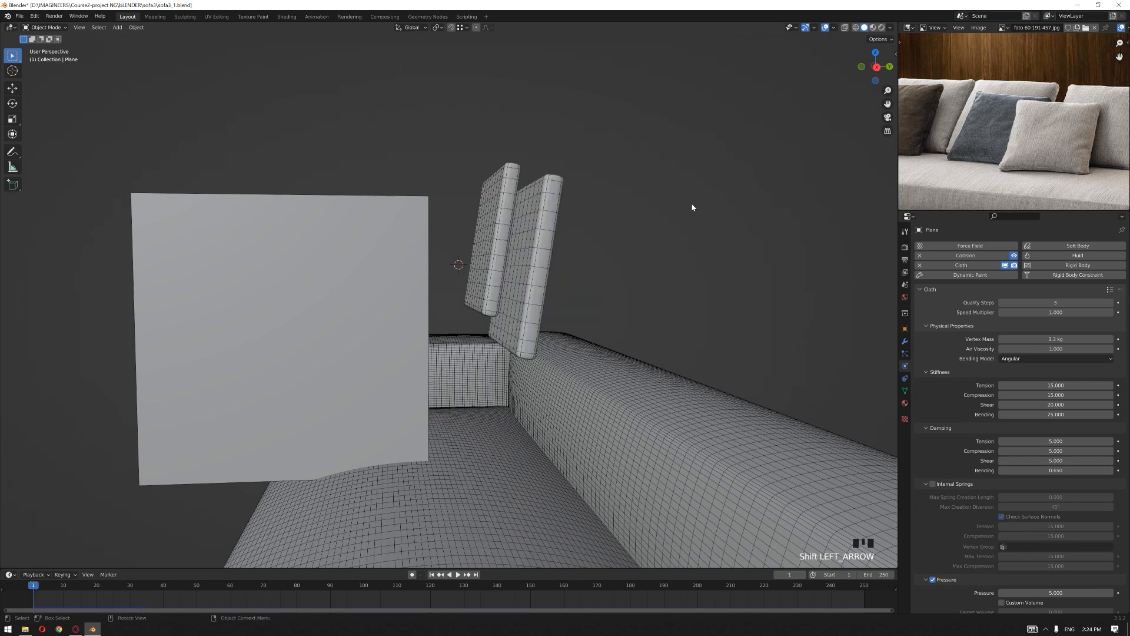
# Step: Move the collision cube along Y, closer to the pillows
pyautogui.moveTo(694, 210); pyautogui.dragTo(674, 268, button='middle')
pyautogui.click(314, 382)
pyautogui.press('g')
pyautogui.press('y')
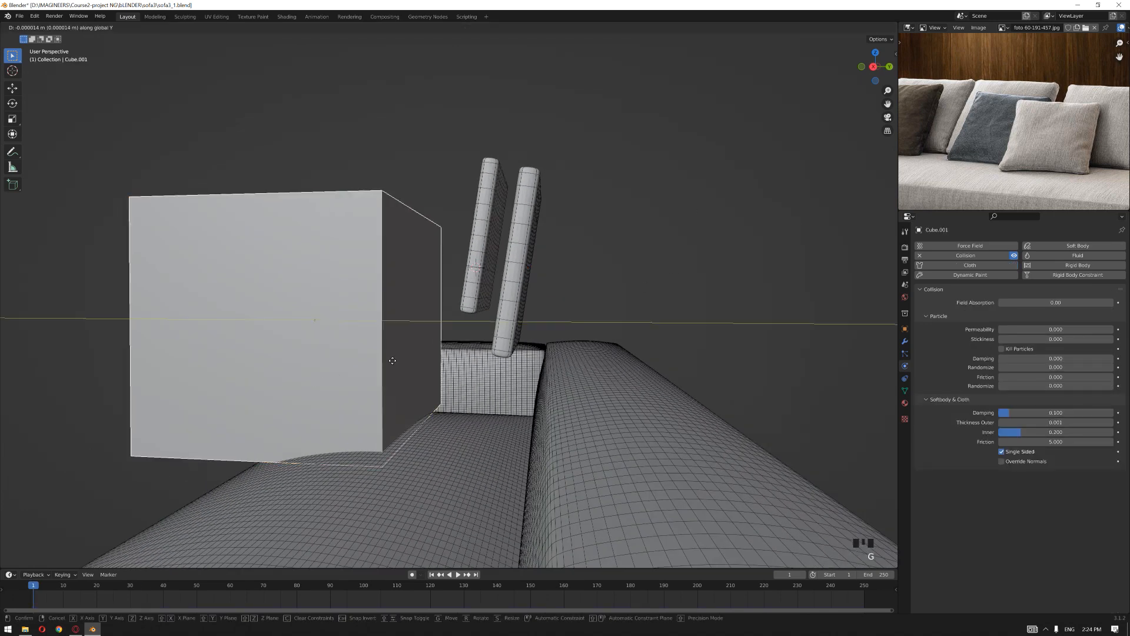
pyautogui.click(473, 358)
# Step: Run the cloth simulation to frame 37 and hide the collision cube to compare both pillows with the reference photo
pyautogui.moveTo(473, 358); pyautogui.dragTo(663, 307, button='middle')
pyautogui.press('space')
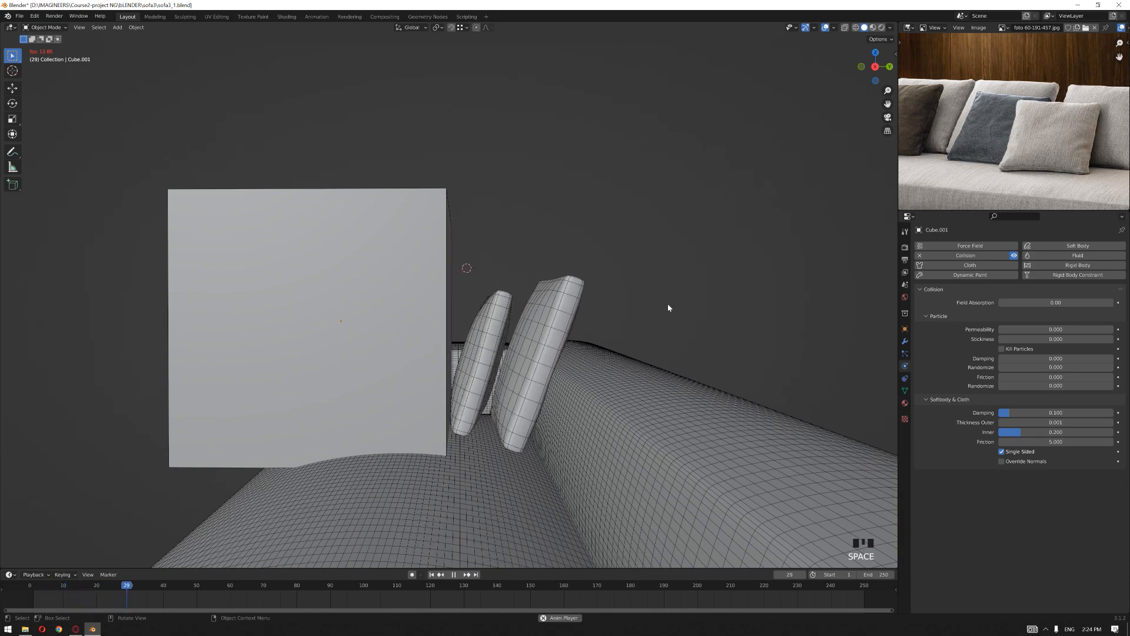
pyautogui.press('space')
pyautogui.moveTo(410, 308); pyautogui.dragTo(532, 307, button='middle')
pyautogui.scroll(3, 509, 320)
pyautogui.moveTo(1010, 153); pyautogui.dragTo(963, 142, button='middle')
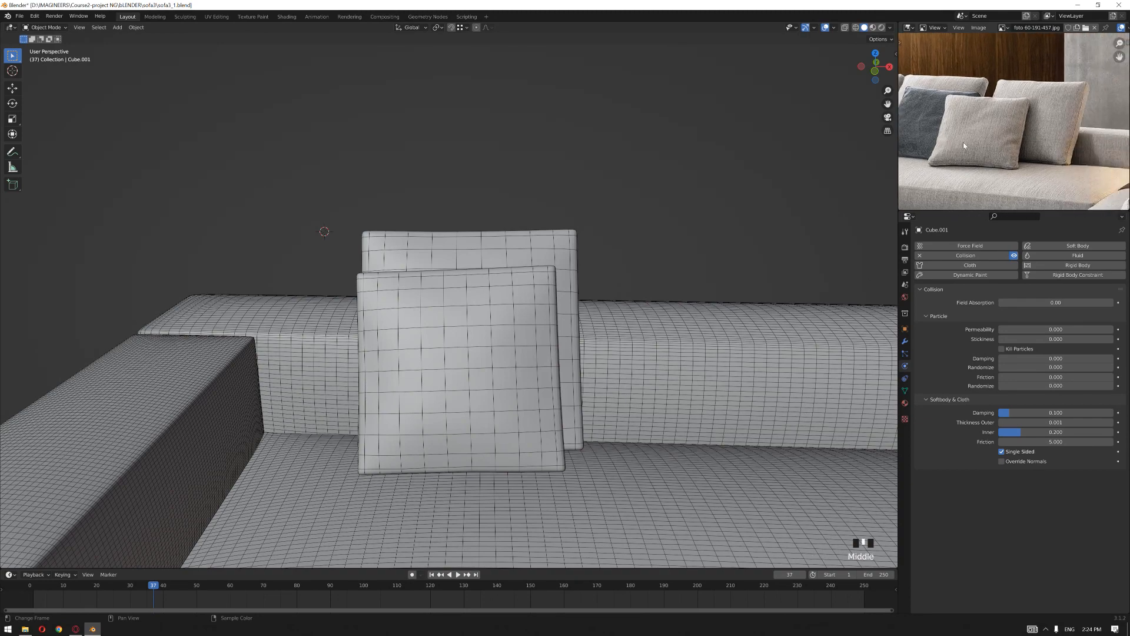
pyautogui.moveTo(591, 271); pyautogui.dragTo(391, 302, button='middle')
pyautogui.scroll(1, 391, 303)
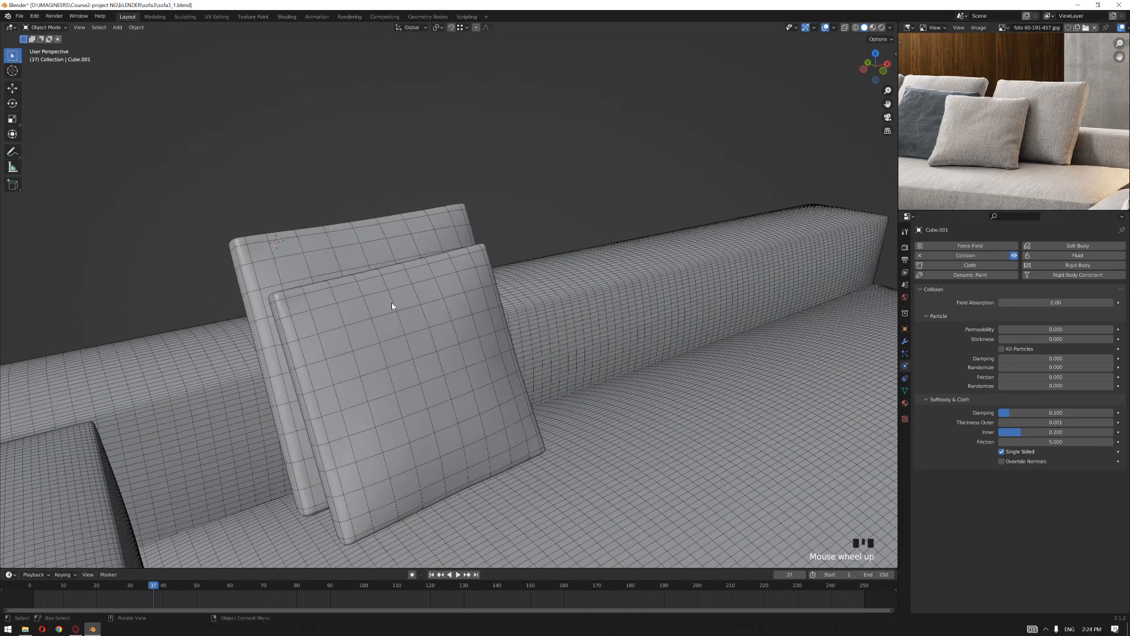
# Step: Replay the simulation to frame 28, examine how the front pillow settles, and return to the first frame
pyautogui.click(469, 352)
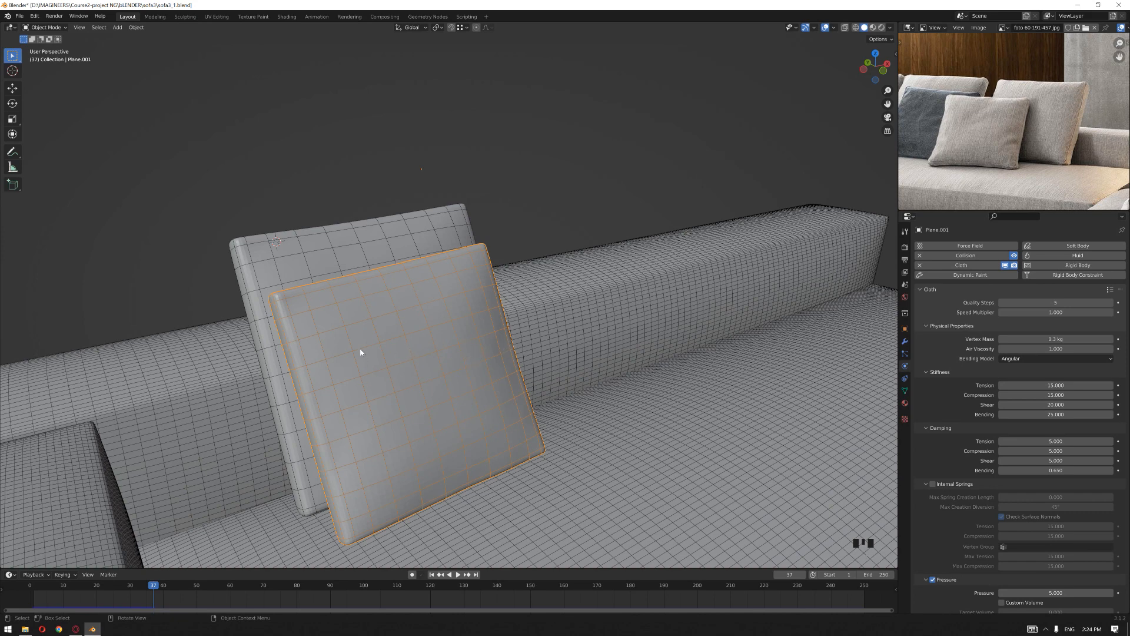
pyautogui.keyDown('shift'); pyautogui.moveTo(506, 362); pyautogui.dragTo(525, 381, button='middle'); pyautogui.keyUp('shift')
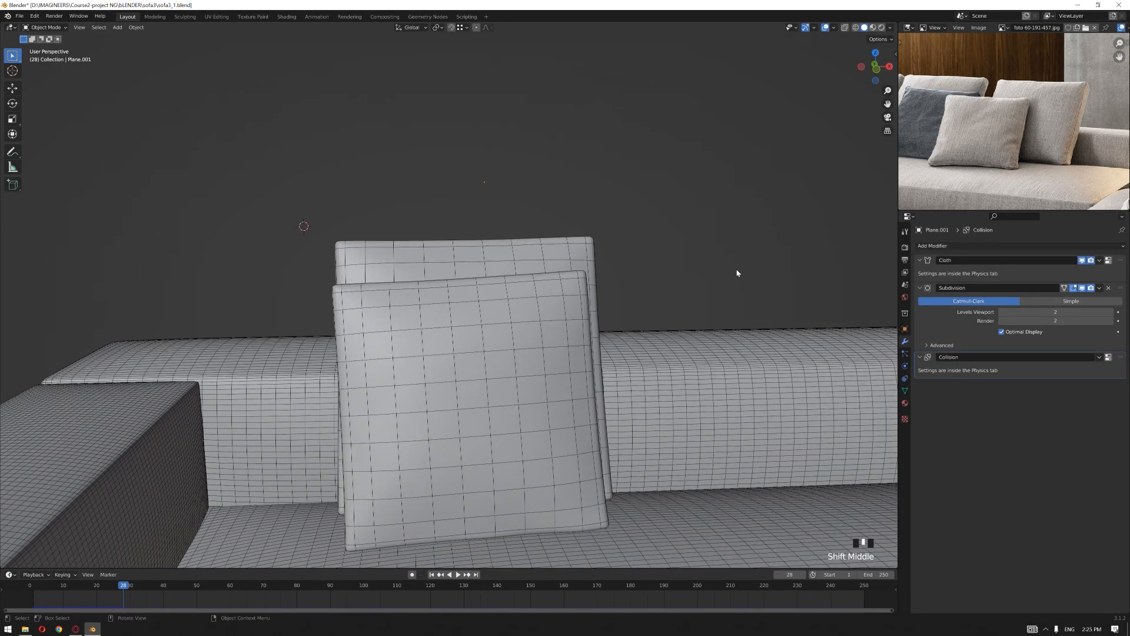
pyautogui.moveTo(583, 297); pyautogui.dragTo(517, 313, button='middle')
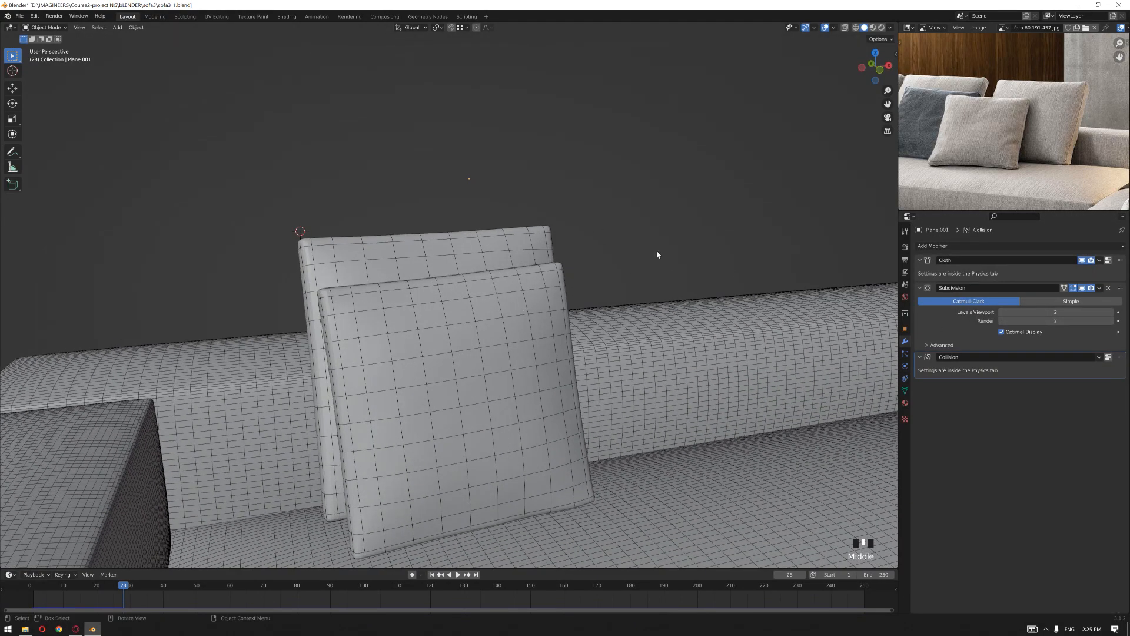
pyautogui.hotkey('shift', 'Left')
# Step: Open the front pillow's mesh for edge editing and turn off its Subdivision modifier's viewport display
pyautogui.keyDown('shift'); pyautogui.moveTo(628, 244); pyautogui.dragTo(535, 357, button='middle'); pyautogui.keyUp('shift')
pyautogui.click(529, 227)
pyautogui.press('Tab')
pyautogui.press('2')
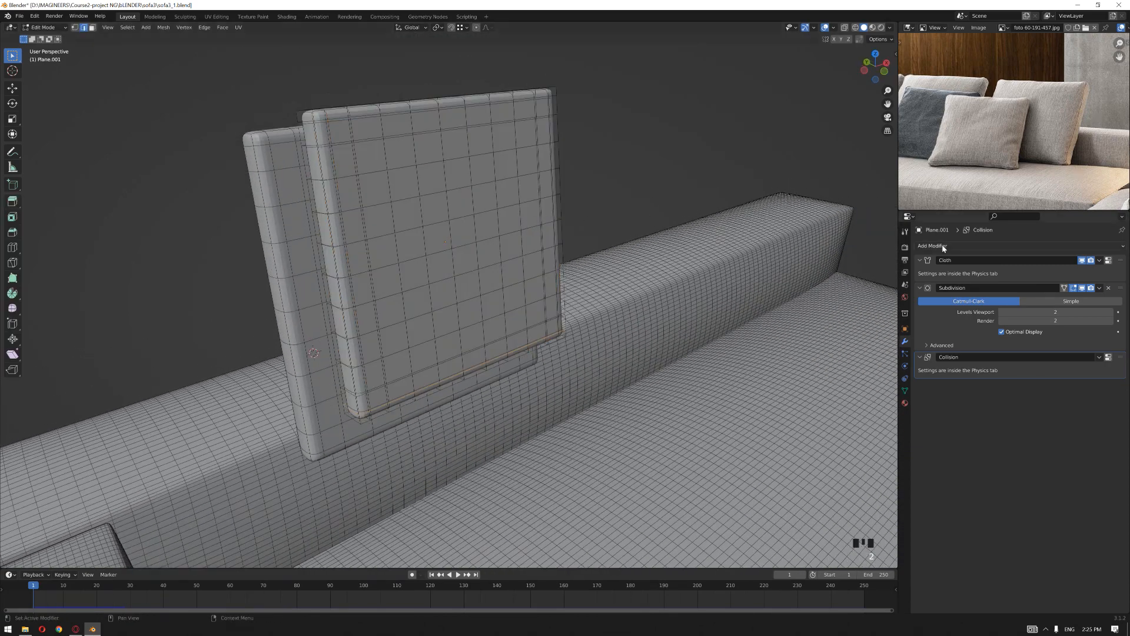
pyautogui.click(1082, 288)
pyautogui.moveTo(517, 214); pyautogui.dragTo(424, 78, button='middle')
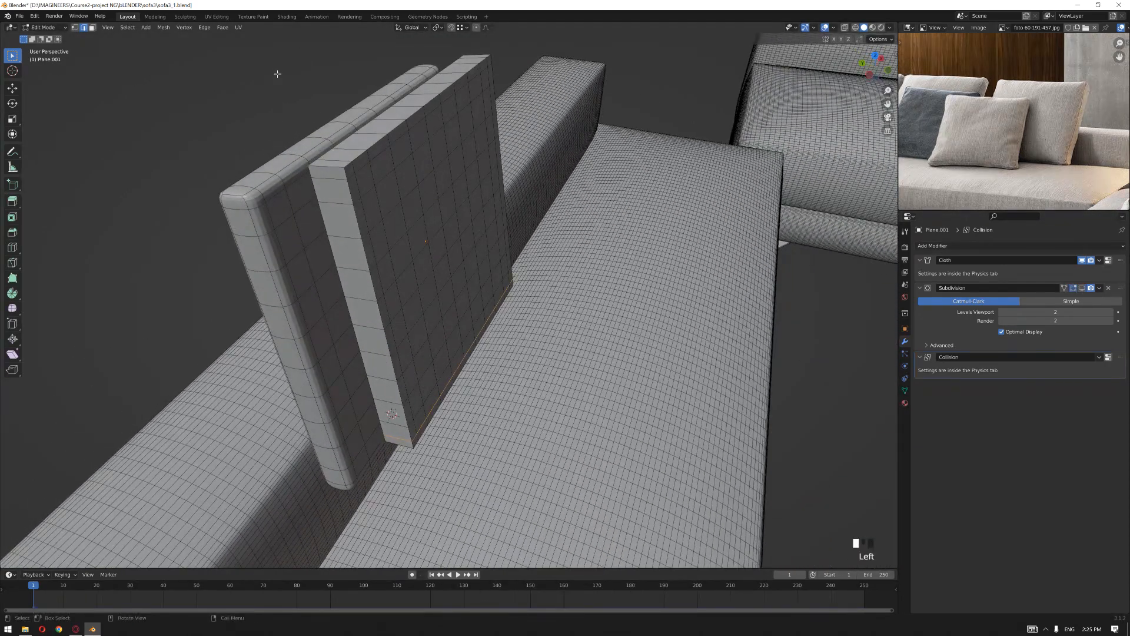
# Step: Select the front pillow's sharp edges and mark them as seams in the UV Editing workspace
pyautogui.click(127, 27)
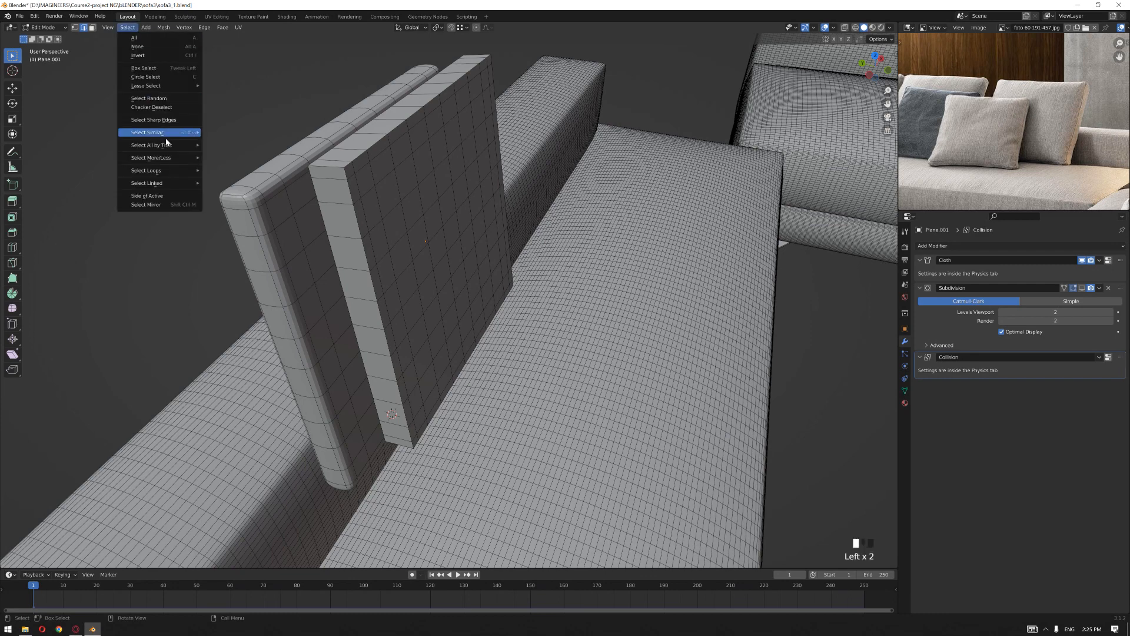
pyautogui.click(168, 125)
pyautogui.moveTo(406, 119); pyautogui.dragTo(529, 170, button='middle')
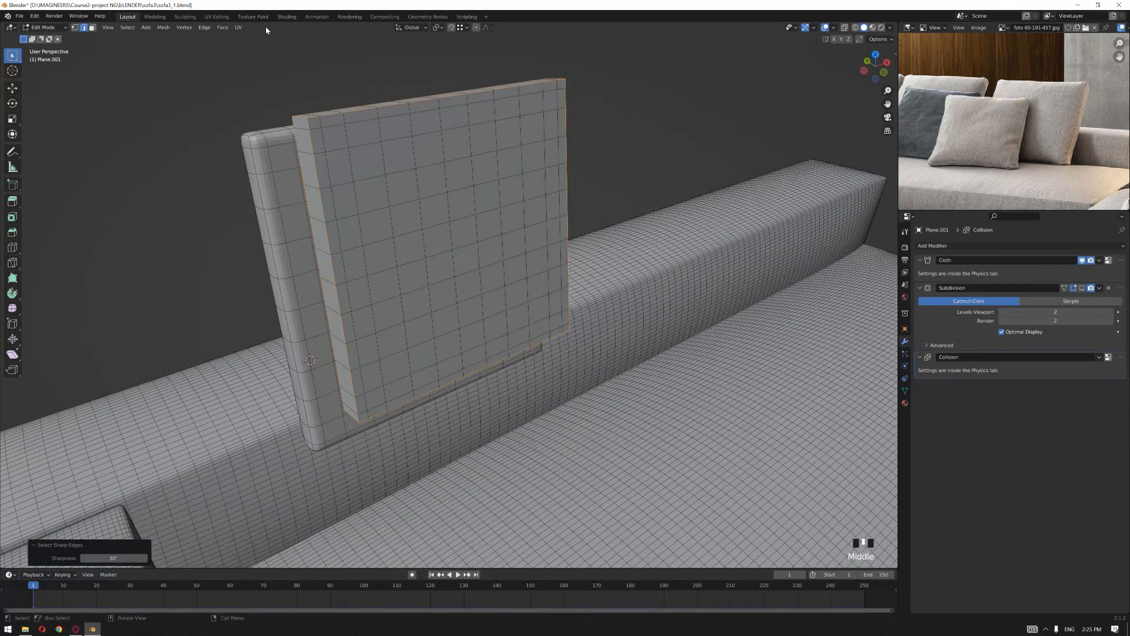
pyautogui.click(216, 17)
pyautogui.moveTo(732, 306); pyautogui.dragTo(715, 217, button='right')
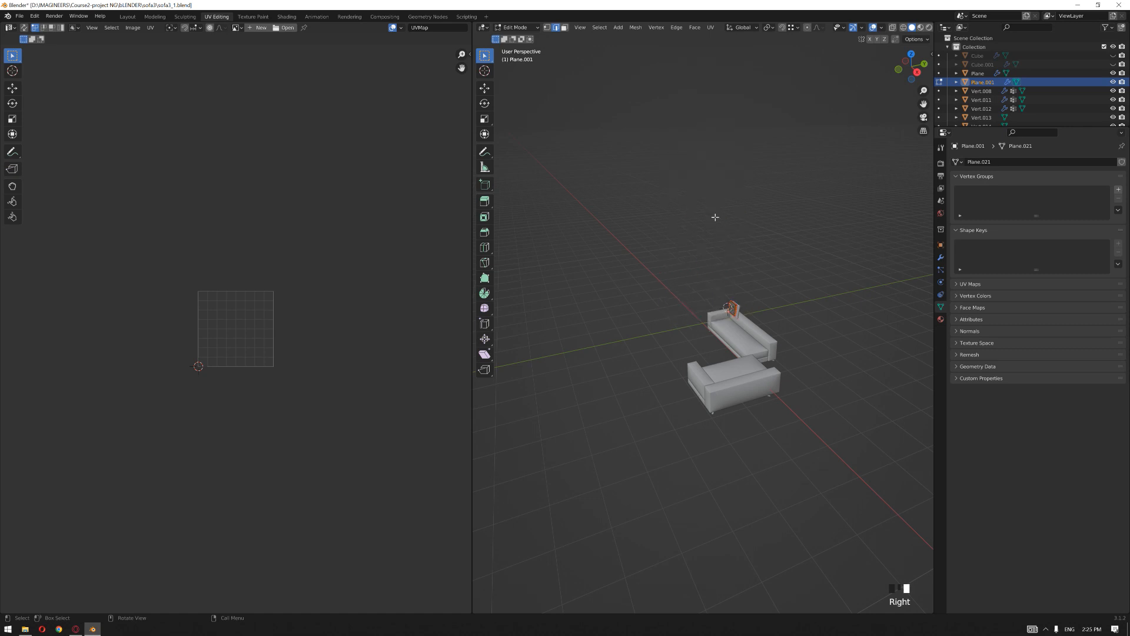
pyautogui.press('KP_Decimal')
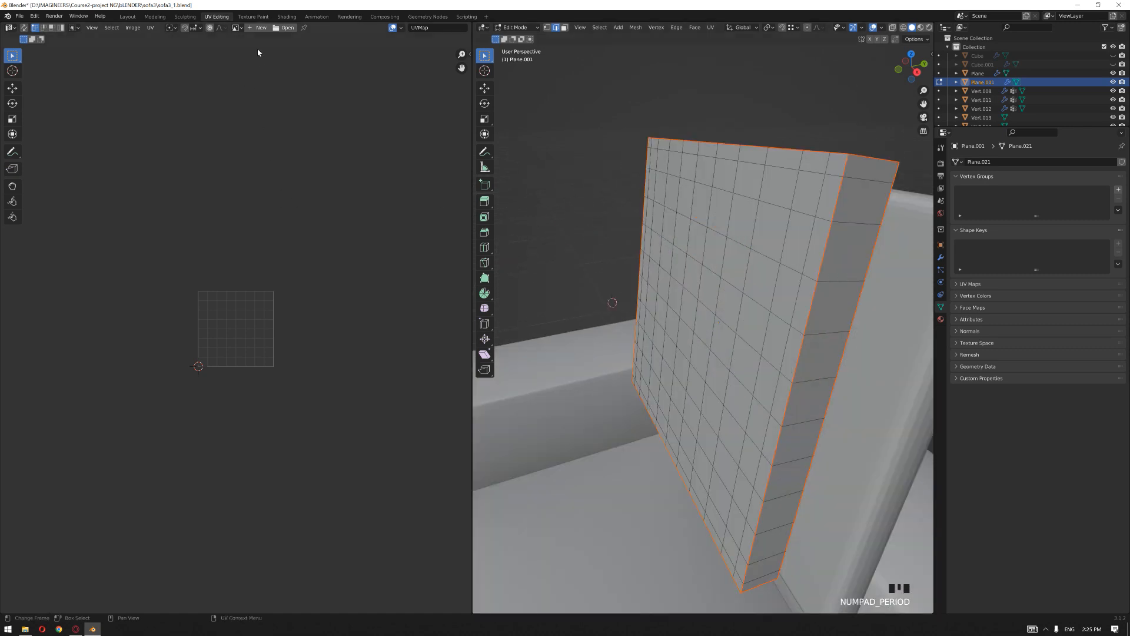
# Step: Create a new blank image of 4096 by 4096 px in the UV editor
pyautogui.click(259, 28)
pyautogui.click(281, 51)
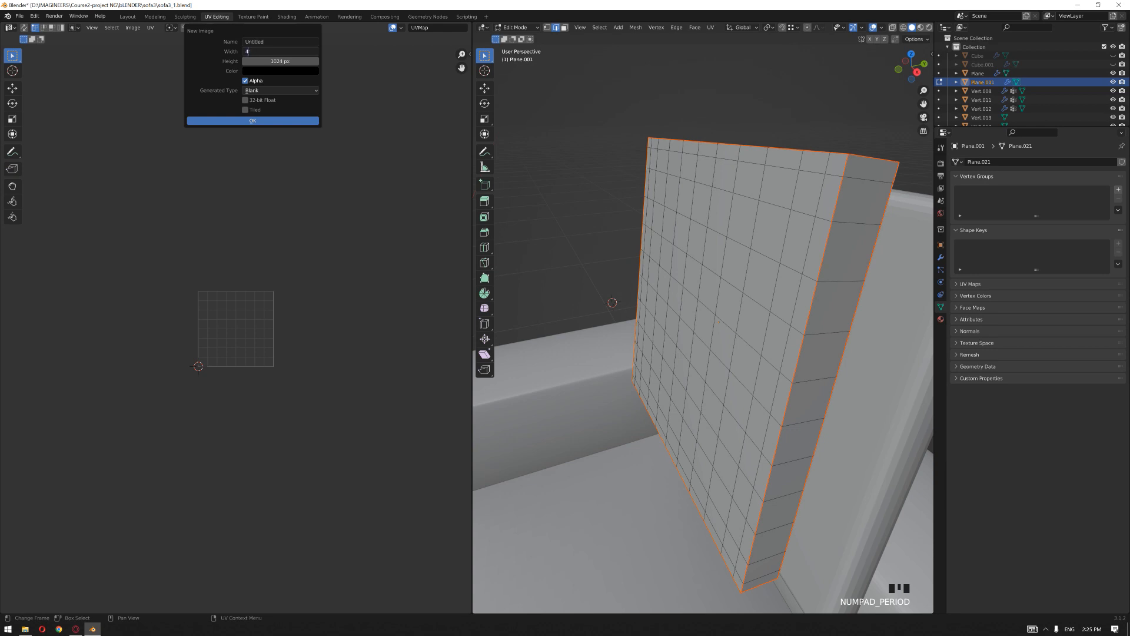
pyautogui.write('4096')
pyautogui.click(280, 61)
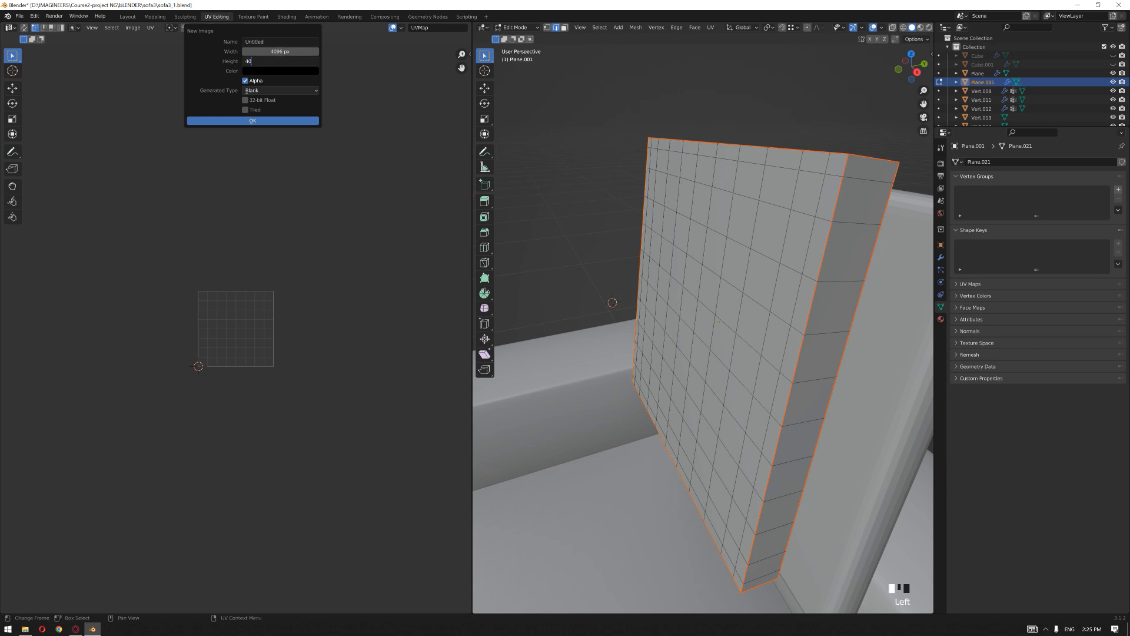
pyautogui.write('4096')
pyautogui.press('Return')
pyautogui.click(303, 120)
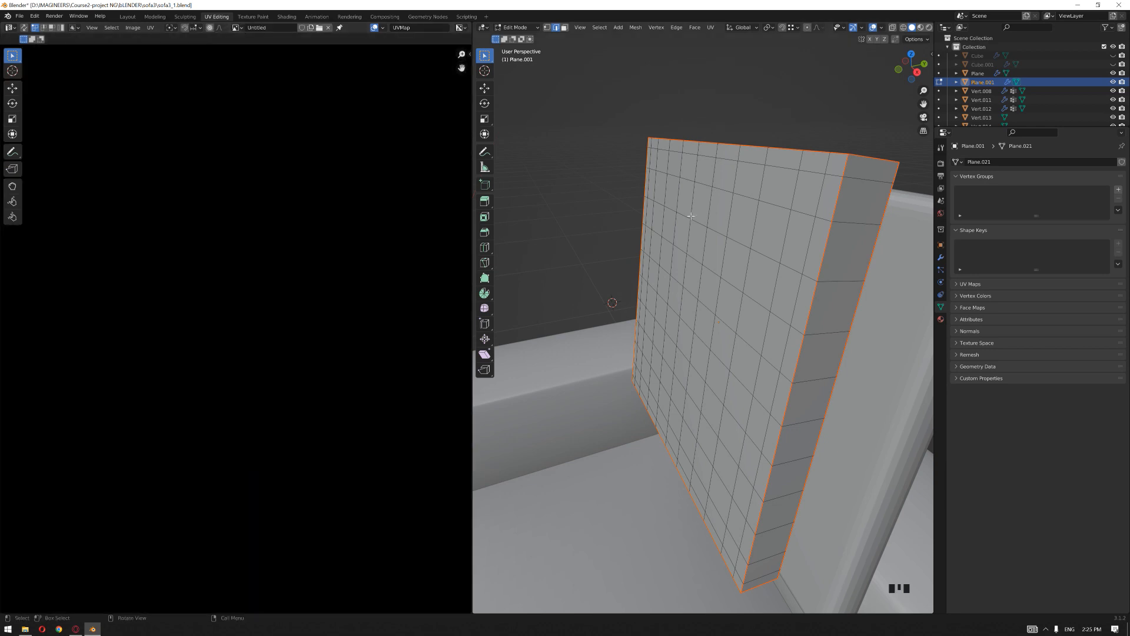
# Step: Select the front pillow's entire mesh and unwrap it along the seams
pyautogui.scroll(-3, 732, 231)
pyautogui.press('a')
pyautogui.press('u')
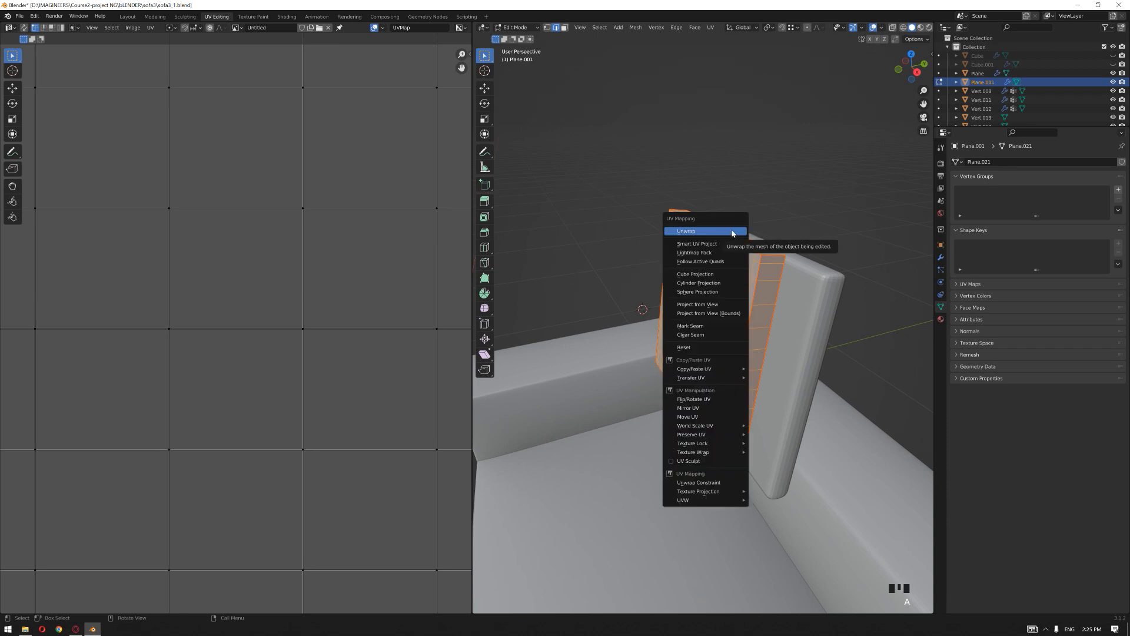
pyautogui.click(733, 234)
pyautogui.scroll(-2, 228, 297)
pyautogui.scroll(4, 610, 319)
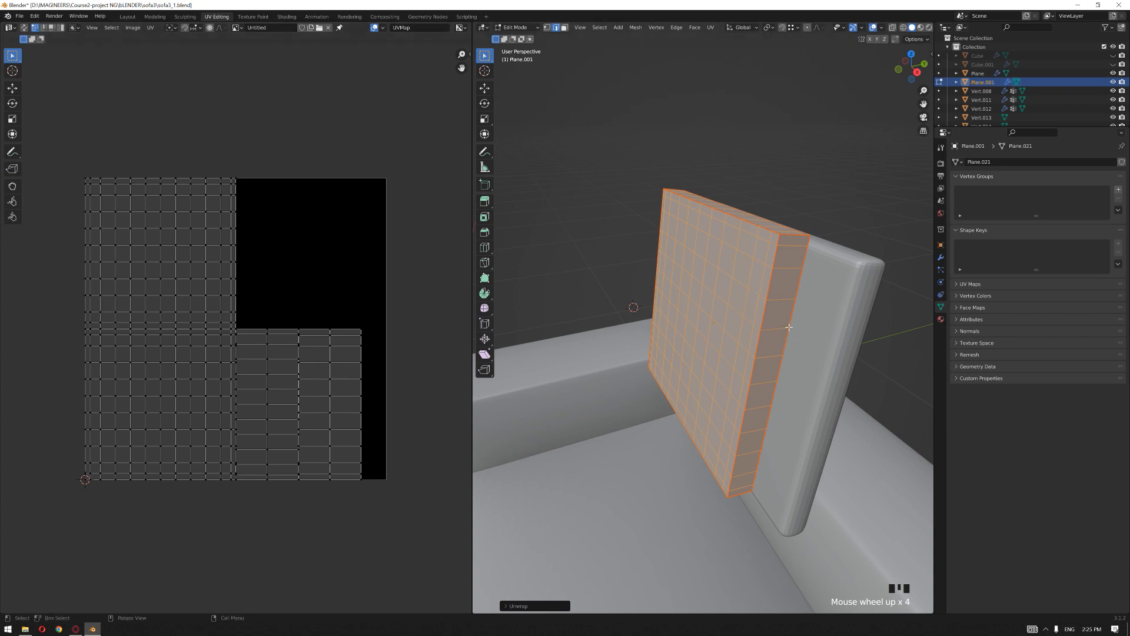
pyautogui.moveTo(741, 272); pyautogui.dragTo(769, 275, button='middle')
pyautogui.moveTo(613, 276); pyautogui.dragTo(718, 262, button='middle')
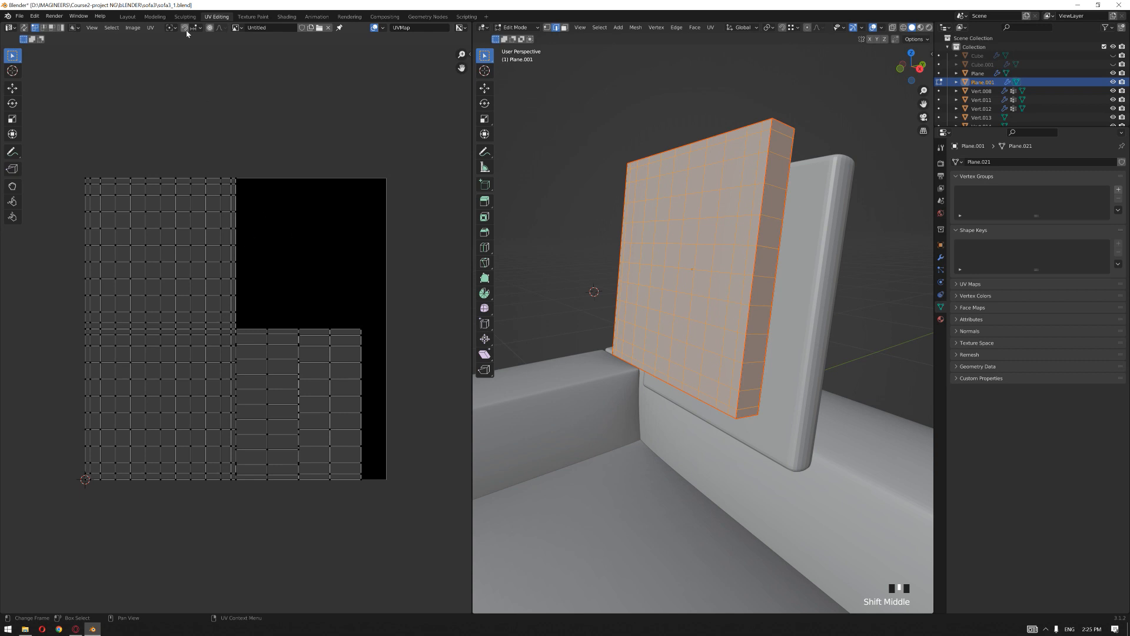
# Step: Open the fabric texture "Diffuse .jpg" from the sofa3 folder as the UV editor's background image
pyautogui.click(133, 28)
pyautogui.click(147, 46)
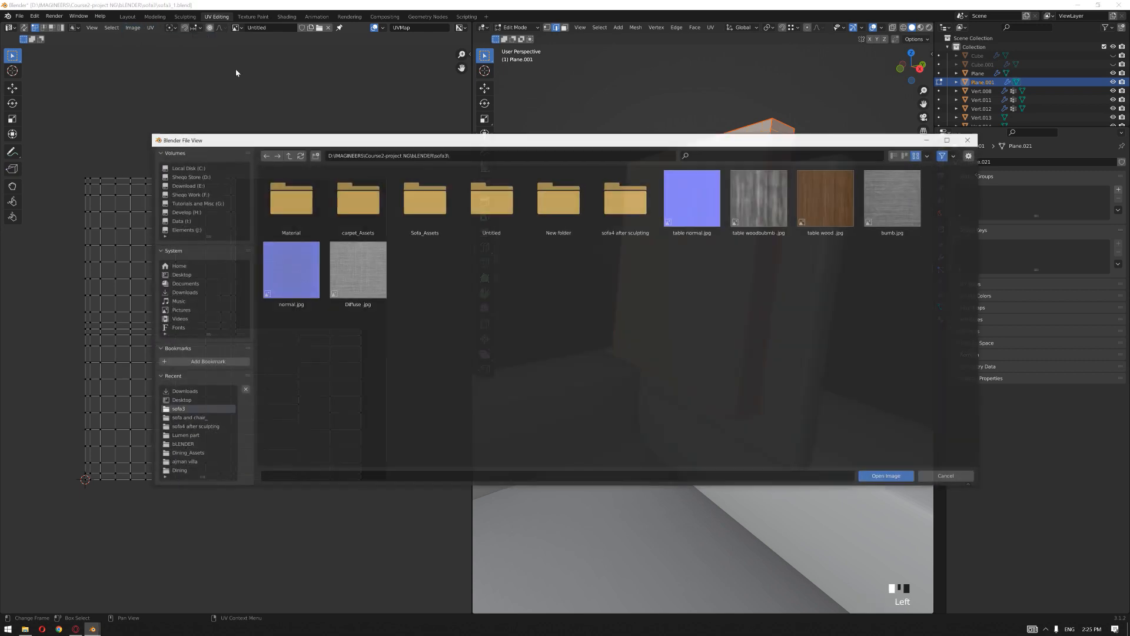
pyautogui.doubleClick(373, 280)
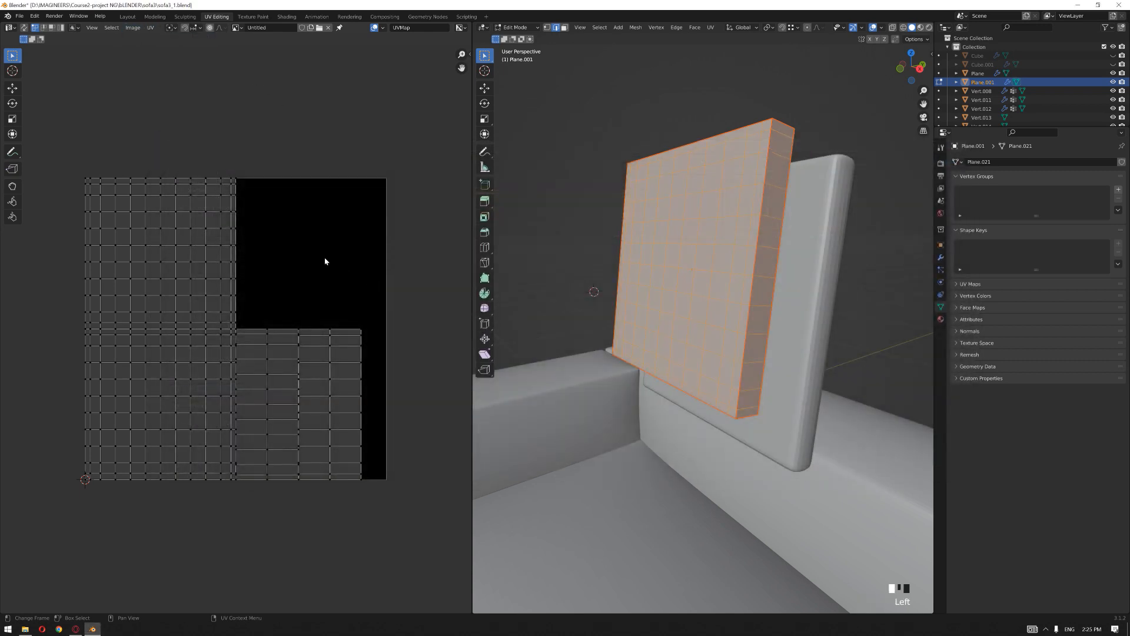
pyautogui.scroll(4, 325, 259)
pyautogui.moveTo(324, 312); pyautogui.dragTo(277, 274, button='middle')
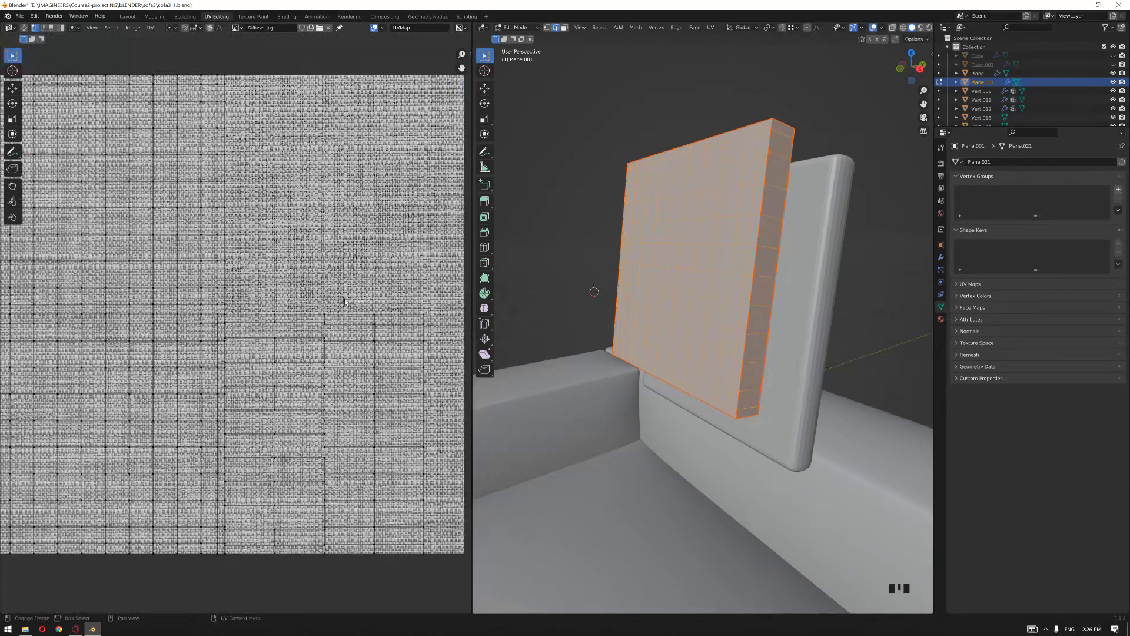
pyautogui.scroll(-1, 259, 262)
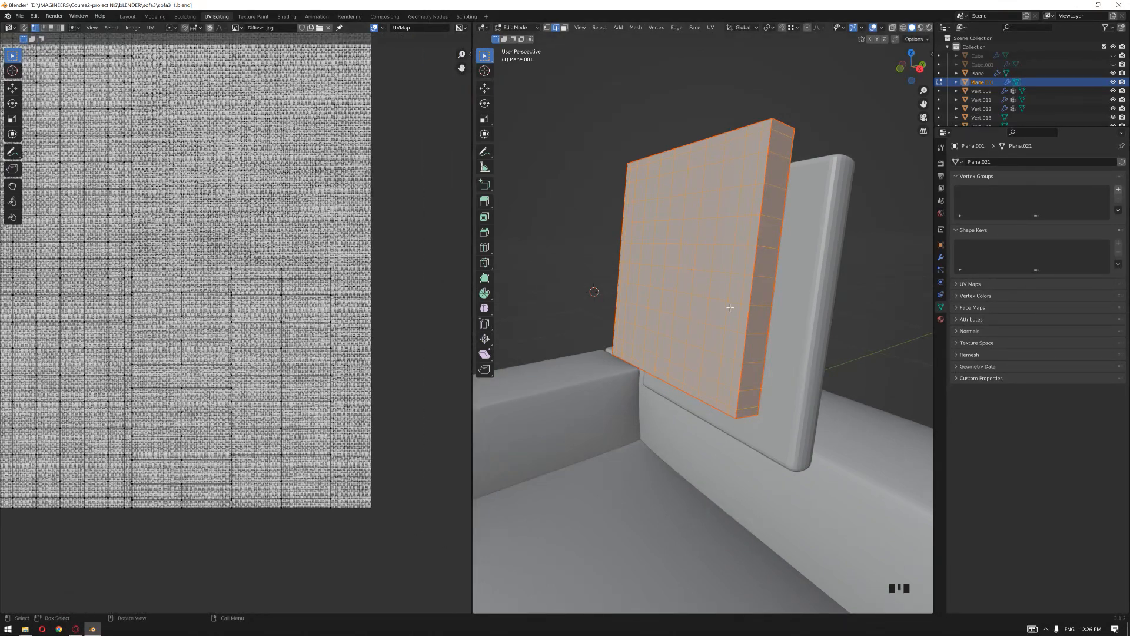
# Step: Select the front pillow's linked side-strip faces up to the seams and select their whole UV island
pyautogui.scroll(1, 789, 312)
pyautogui.press('3')
pyautogui.click(782, 254)
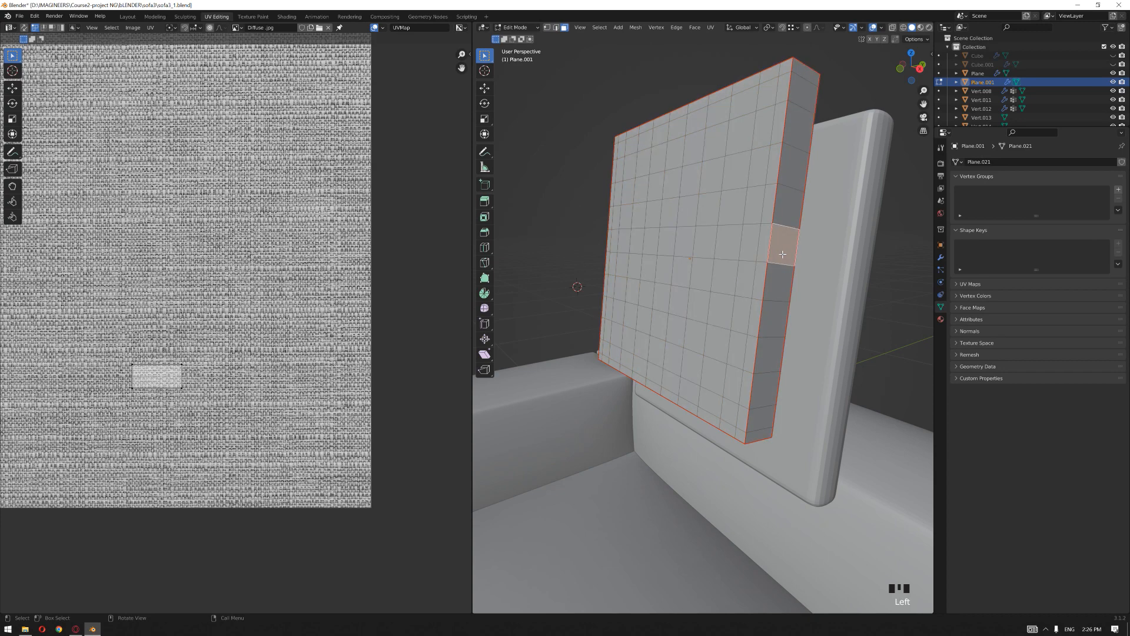
pyautogui.press('l')
pyautogui.scroll(-2, 782, 254)
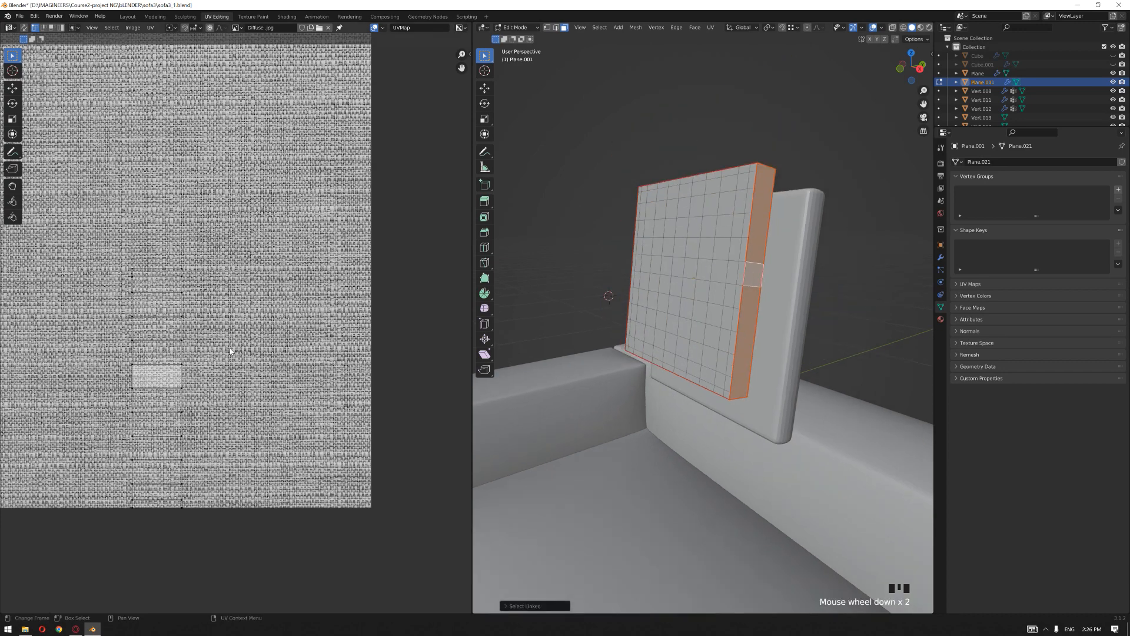
pyautogui.press('a')
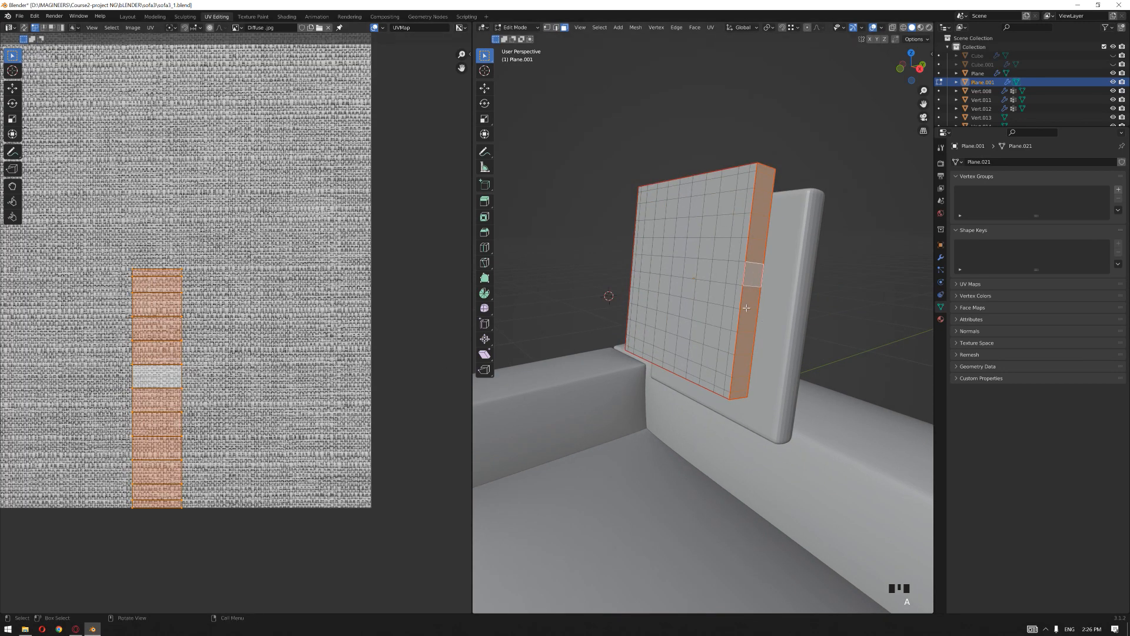
pyautogui.scroll(1, 235, 425)
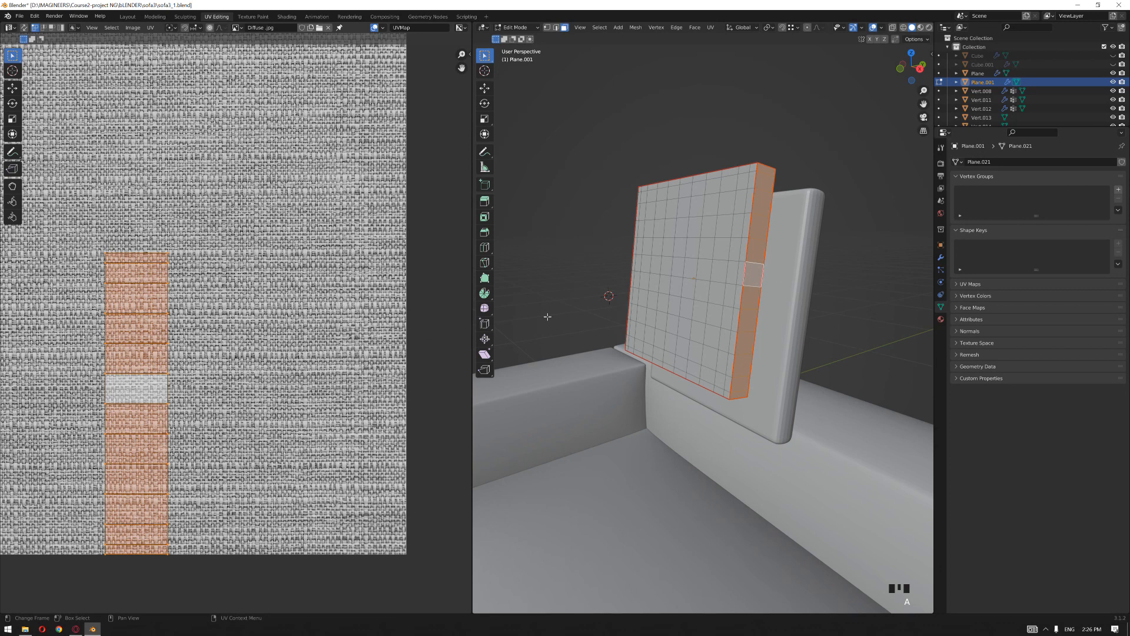
# Step: Reopen the front pillow for mesh editing and select all its faces to show every UV island
pyautogui.press('Tab')
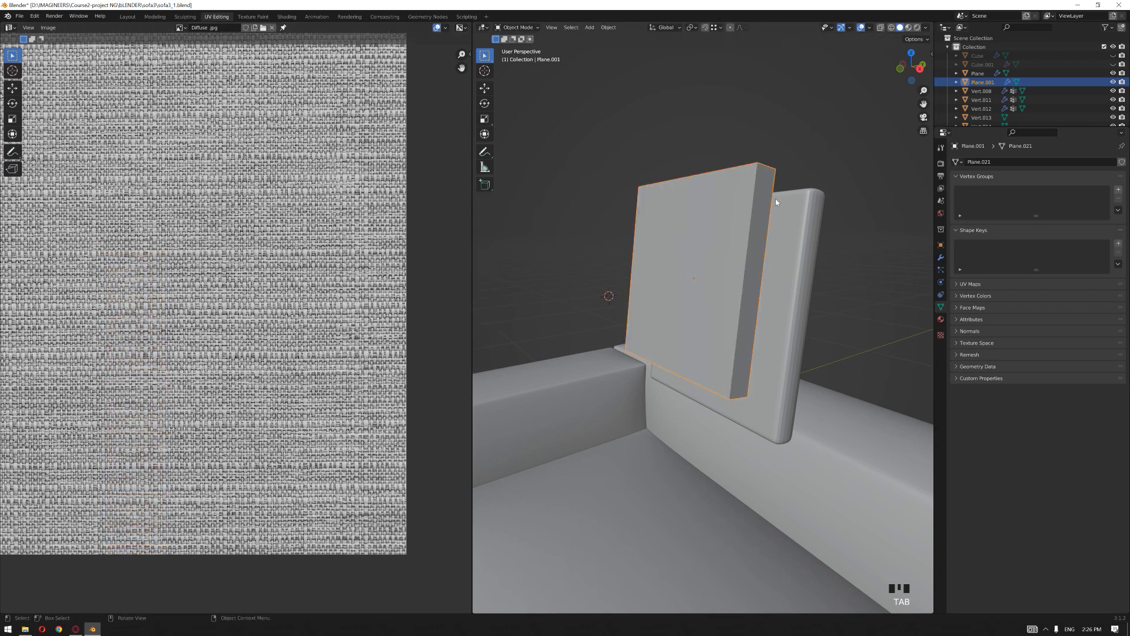
pyautogui.press('Tab')
pyautogui.press('a')
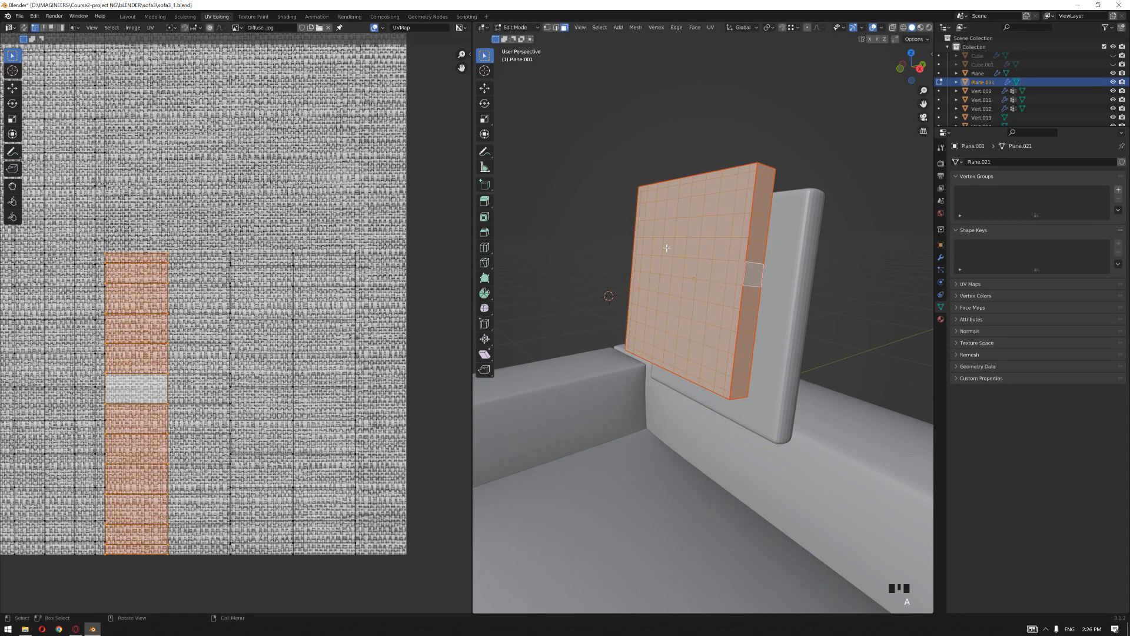
pyautogui.scroll(-2, 252, 269)
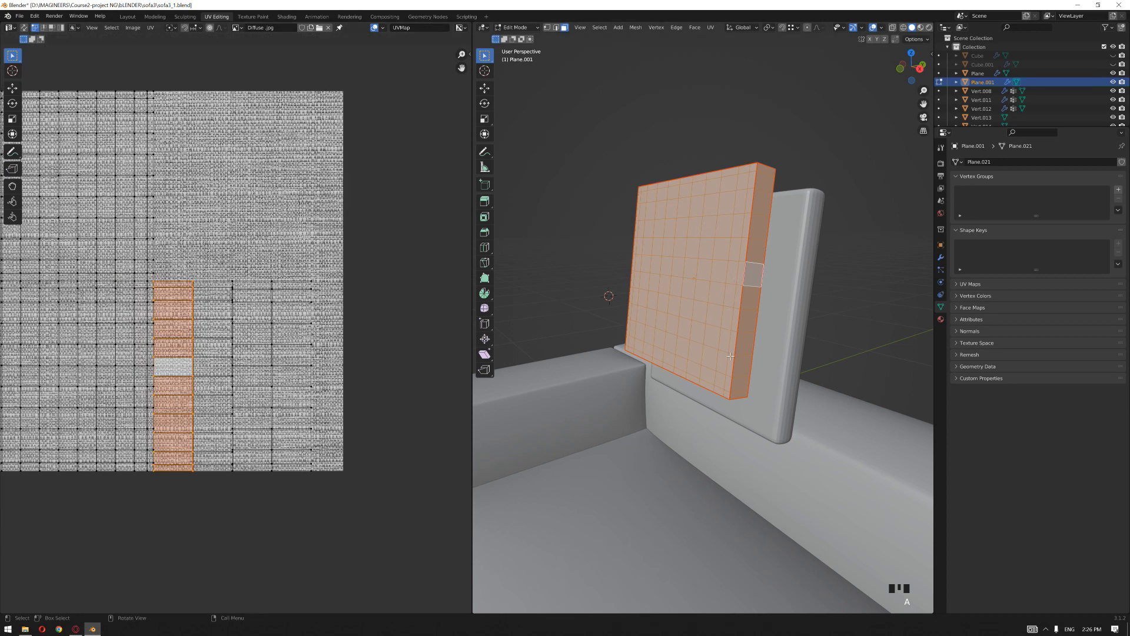
# Step: Leave the front pillow's mesh editing, return to the Layout workspace and check its faces in a brief mesh-editing pass
pyautogui.press('Tab')
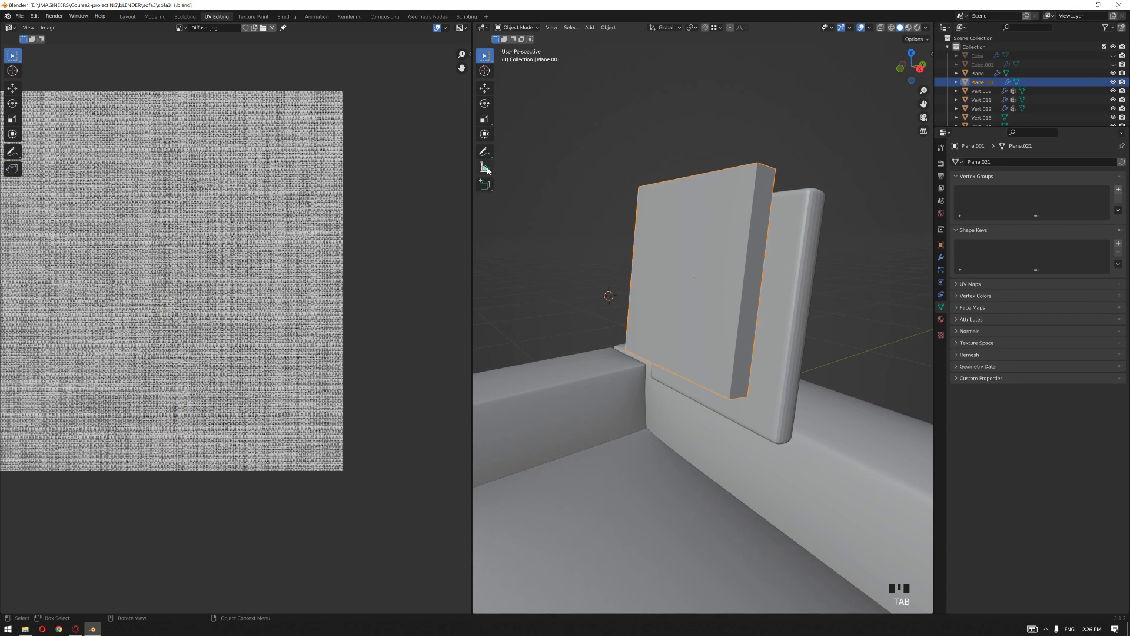
pyautogui.click(127, 17)
pyautogui.click(631, 164)
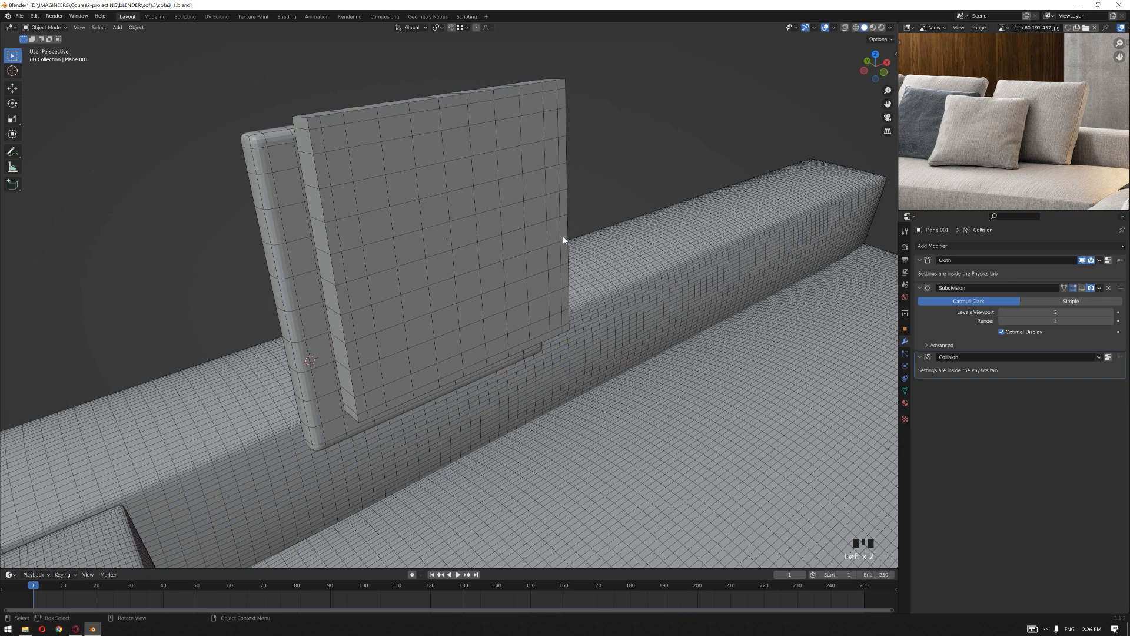
pyautogui.press('Tab')
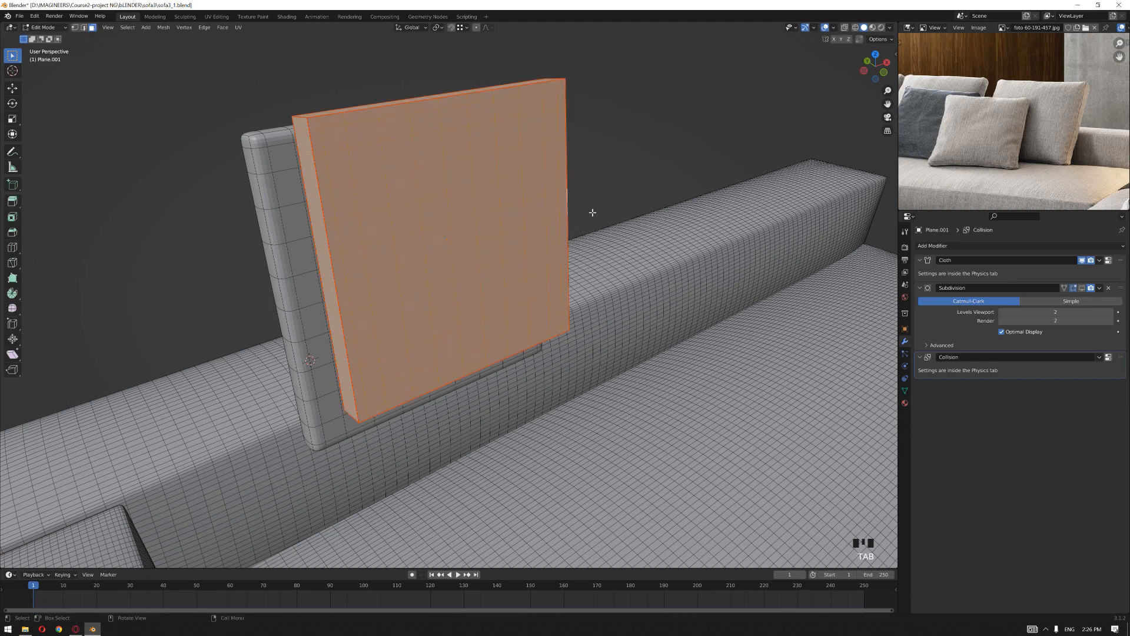
pyautogui.press('Tab')
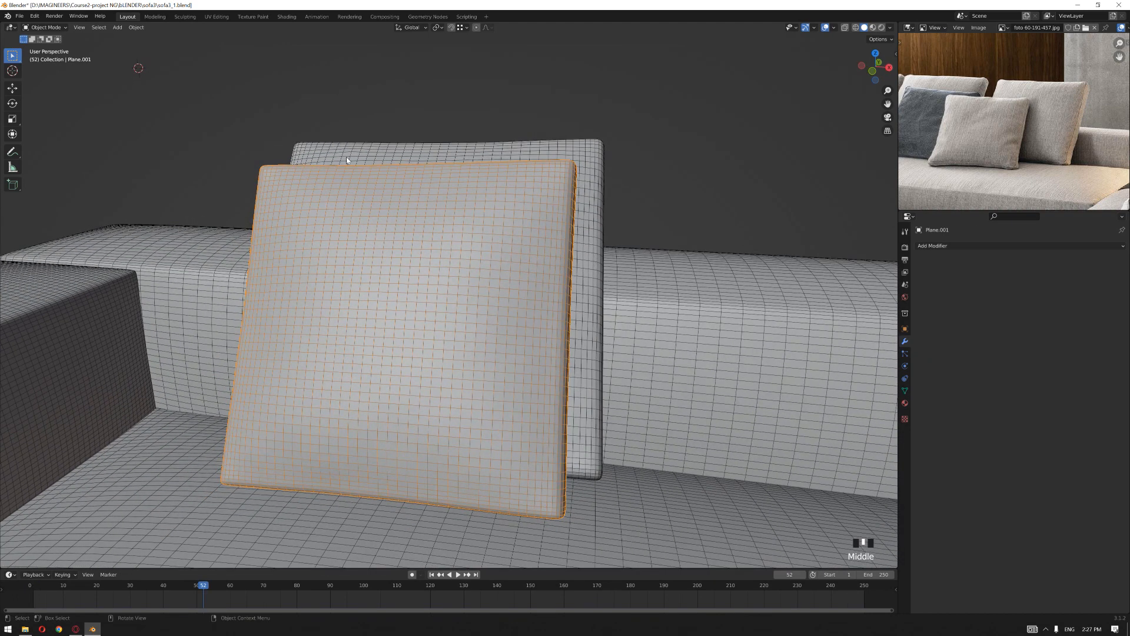
# Step: Switch the simulated front pillow to Sculpt Mode and initialize its face sets by UV seams
pyautogui.click(44, 27)
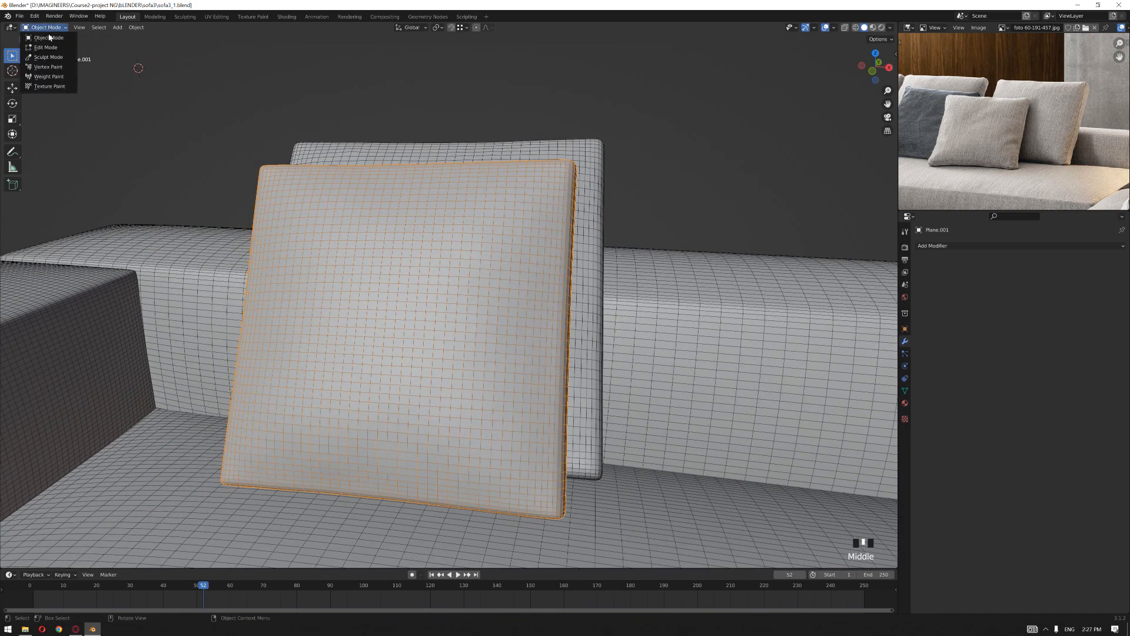
pyautogui.click(42, 58)
pyautogui.moveTo(469, 245); pyautogui.dragTo(423, 203, button='middle')
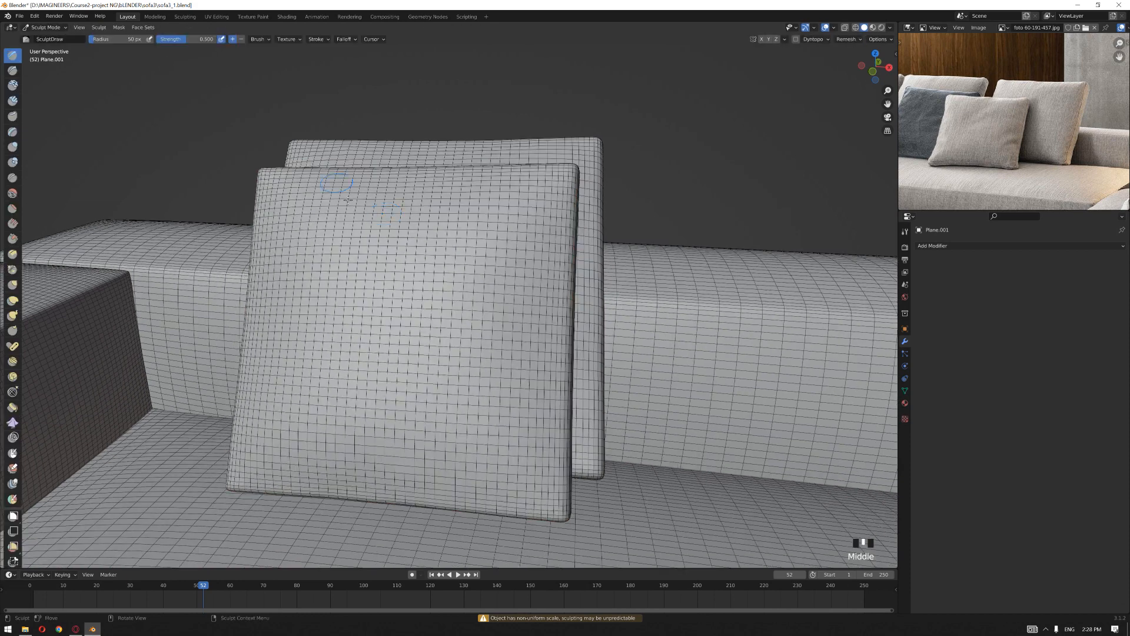
pyautogui.moveTo(552, 219); pyautogui.dragTo(286, 91, button='middle')
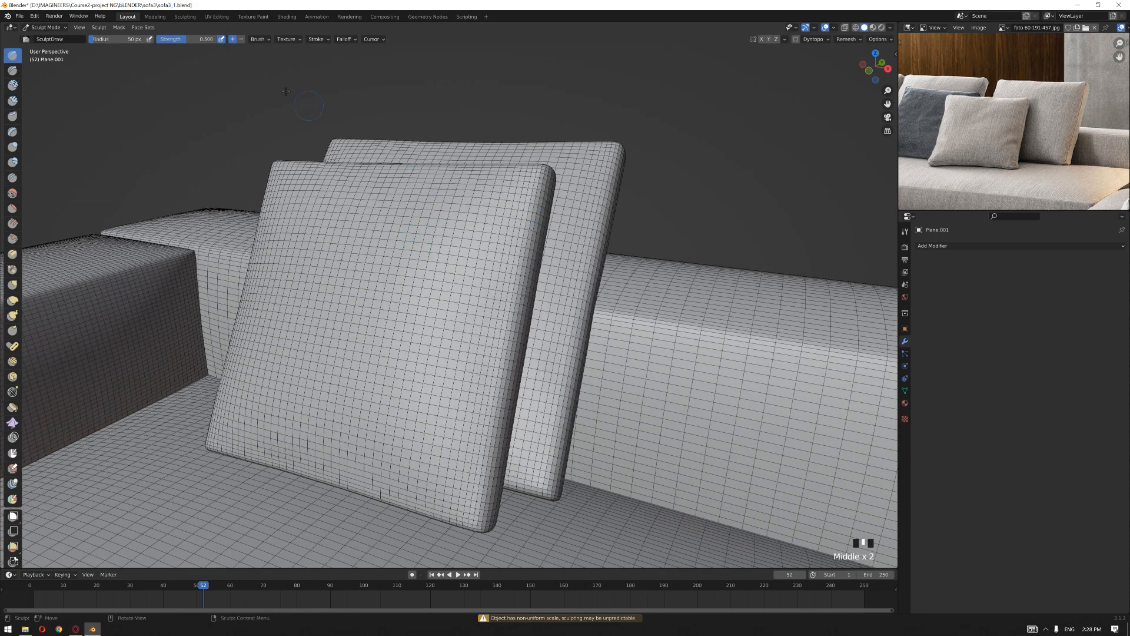
pyautogui.click(143, 27)
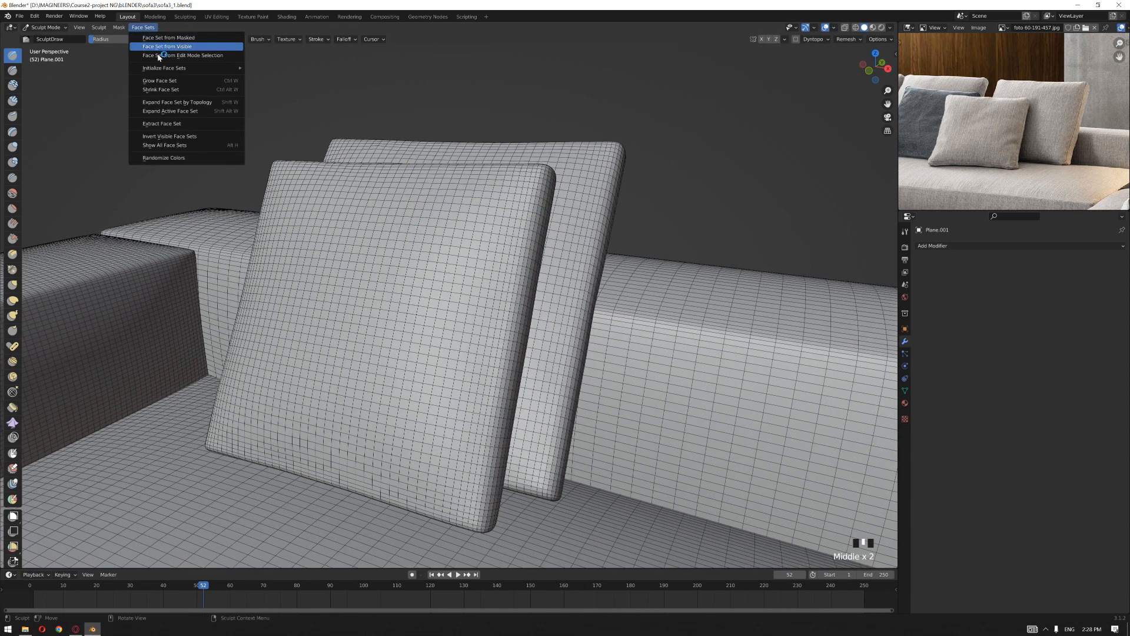
pyautogui.moveTo(176, 68)
pyautogui.click(303, 104)
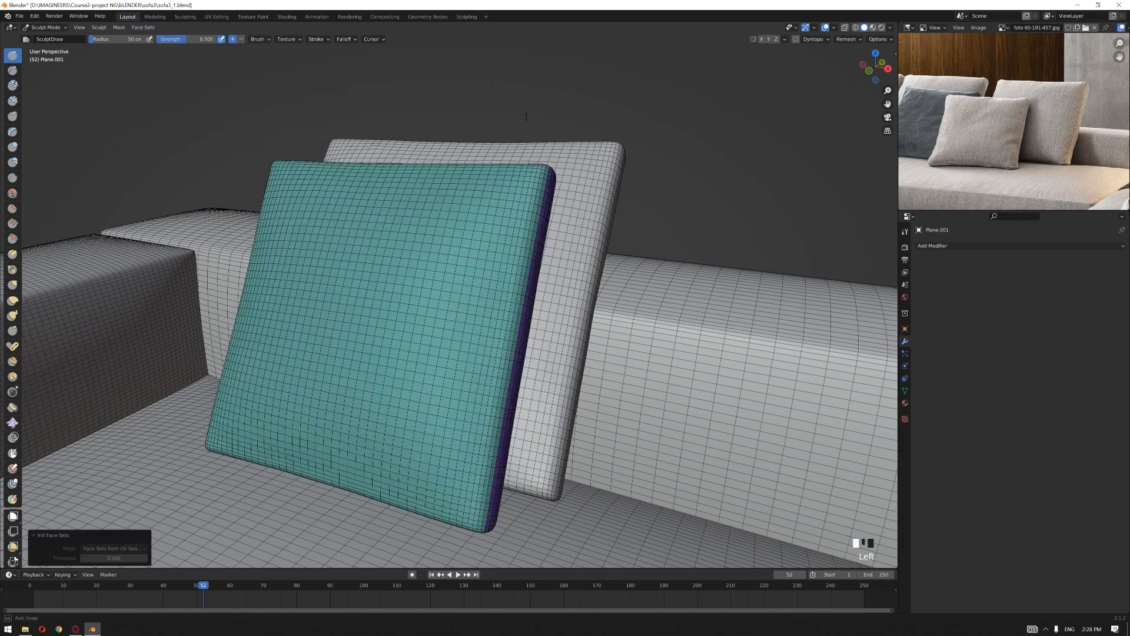
pyautogui.moveTo(618, 212); pyautogui.dragTo(788, 211, button='middle')
# Step: Show the Draw brush's advanced settings and enable Face Sets Boundary auto-masking
pyautogui.press('n')
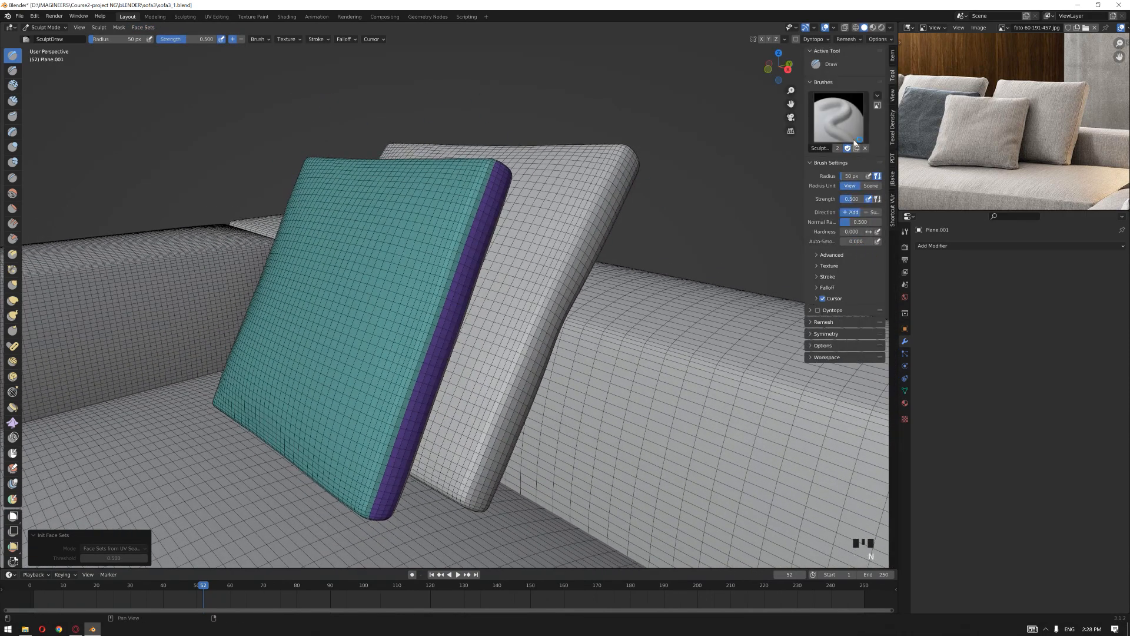
pyautogui.click(819, 256)
pyautogui.click(843, 295)
pyautogui.moveTo(401, 243); pyautogui.dragTo(34, 352, button='middle')
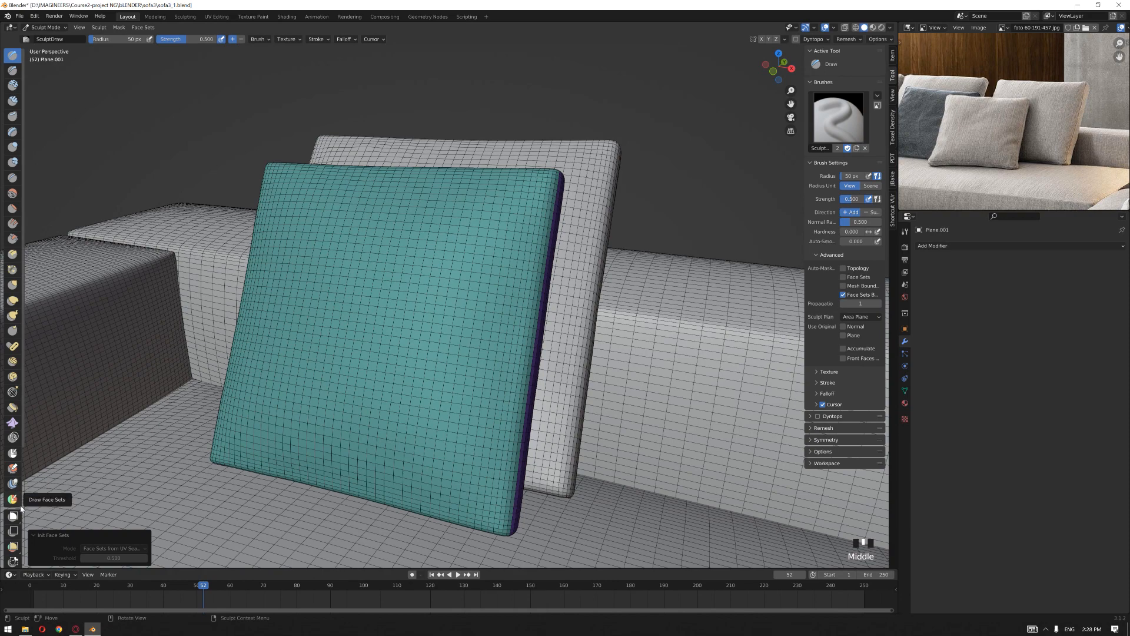
# Step: Choose the Cloth sculpt brush and set its radius to 56 px
pyautogui.click(13, 422)
pyautogui.moveTo(542, 260); pyautogui.dragTo(546, 279, button='middle')
pyautogui.moveTo(581, 272); pyautogui.dragTo(577, 271)
pyautogui.rightClick(580, 272)
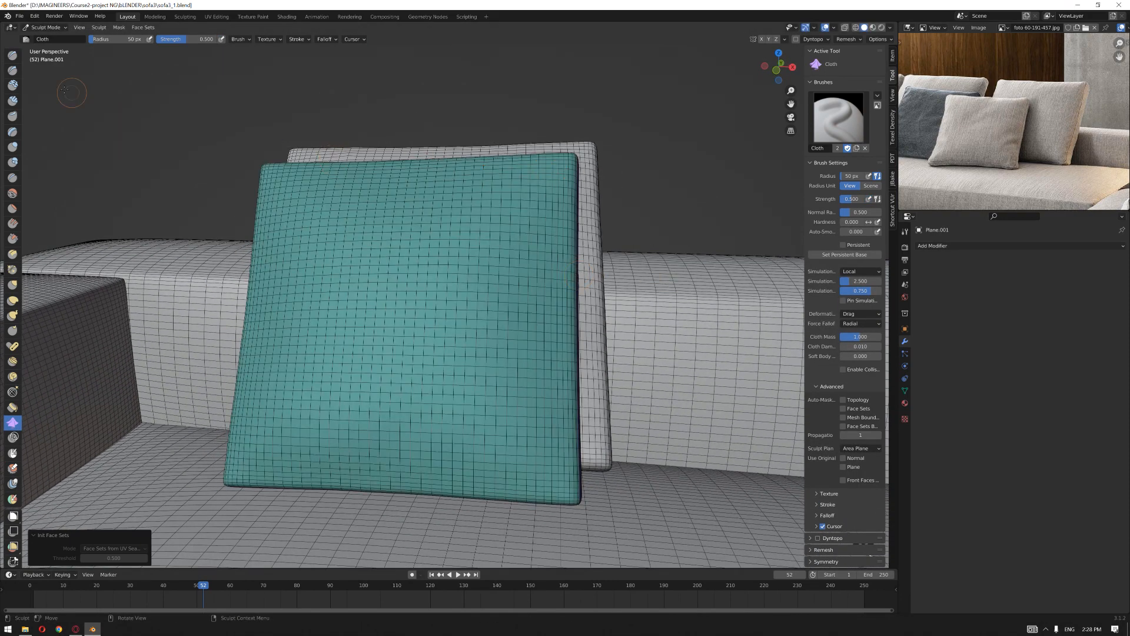
pyautogui.scroll(-4, 412, 276)
pyautogui.scroll(3, 491, 275)
pyautogui.press('f')
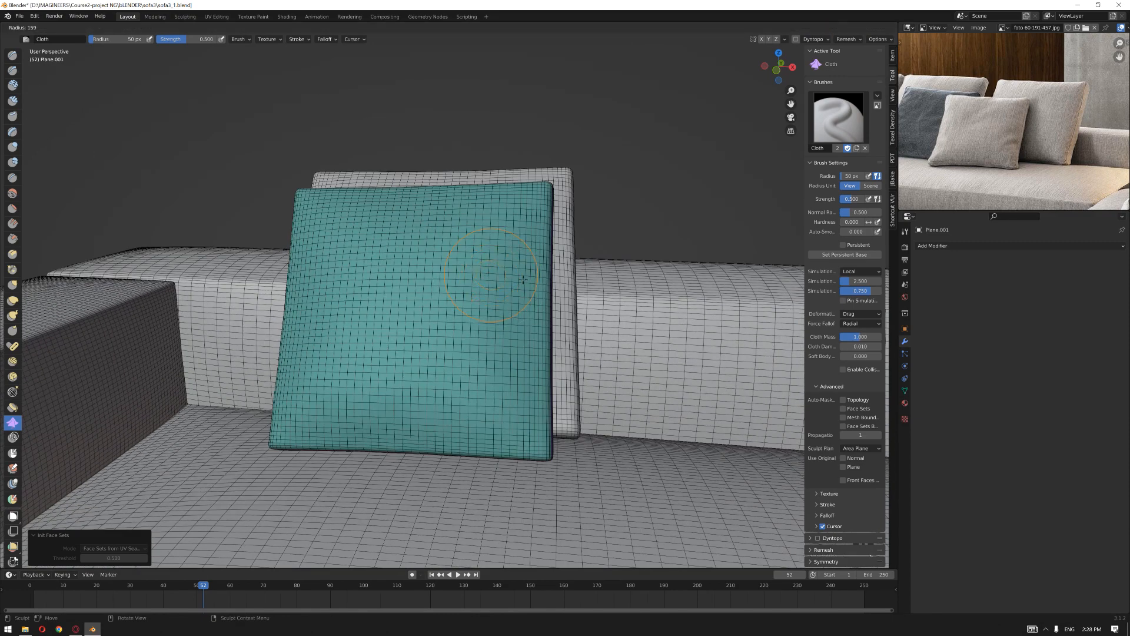
pyautogui.click(524, 279)
pyautogui.scroll(2, 523, 283)
pyautogui.scroll(-1, 524, 295)
pyautogui.moveTo(525, 295)
pyautogui.mouseDown(button='middle')
pyautogui.moveTo(530, 265)
pyautogui.moveTo(511, 281)
pyautogui.mouseUp(button='middle')
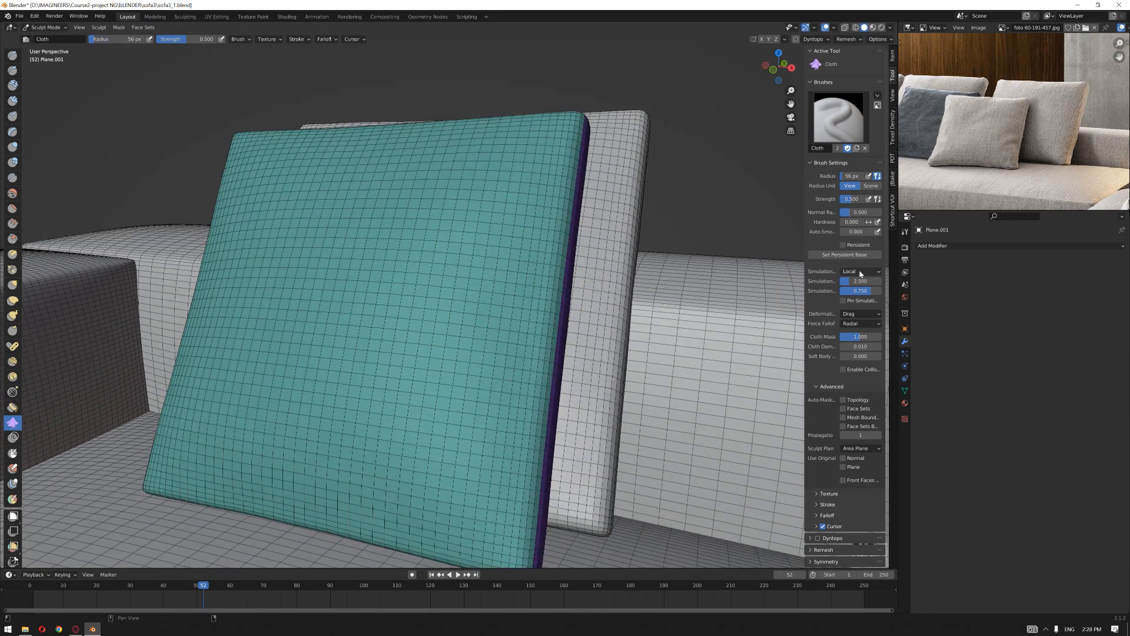
# Step: Set the Cloth brush's force falloff to Plane and its deformation to Grab, widening the settings area
pyautogui.click(860, 273)
pyautogui.click(859, 273)
pyautogui.click(860, 314)
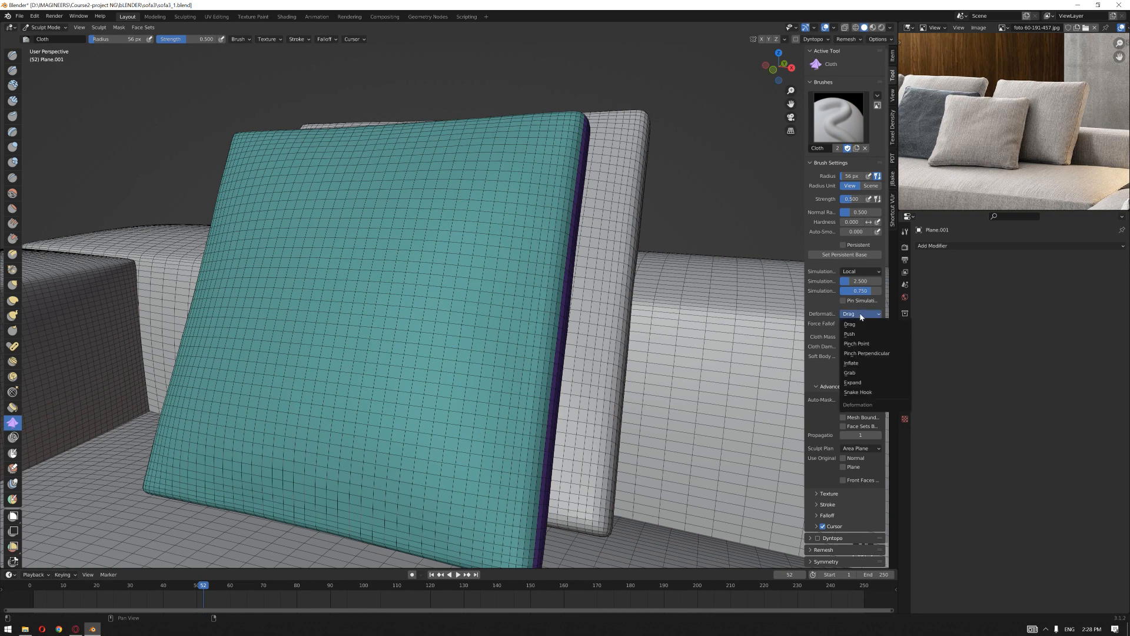
pyautogui.click(849, 334)
pyautogui.moveTo(804, 326); pyautogui.dragTo(730, 327)
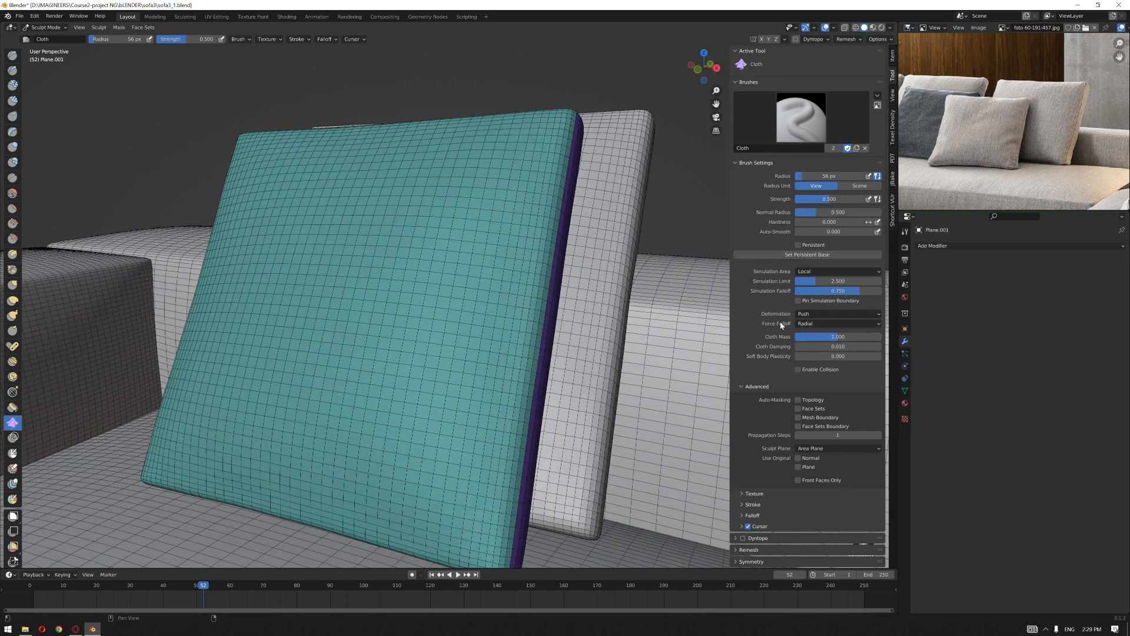
pyautogui.click(816, 324)
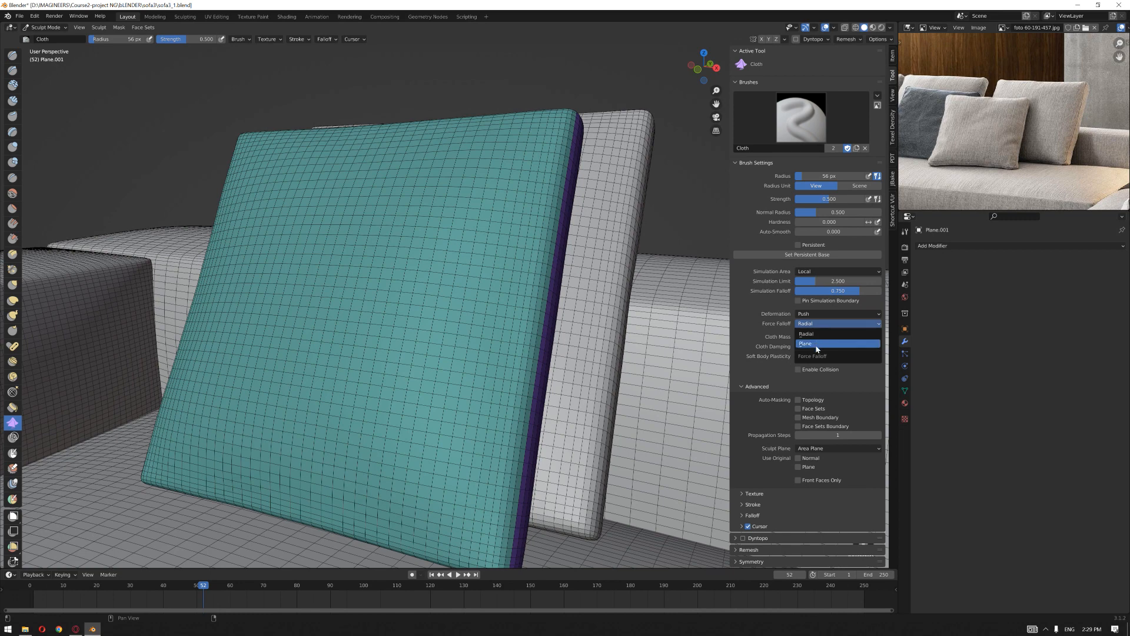
pyautogui.click(815, 345)
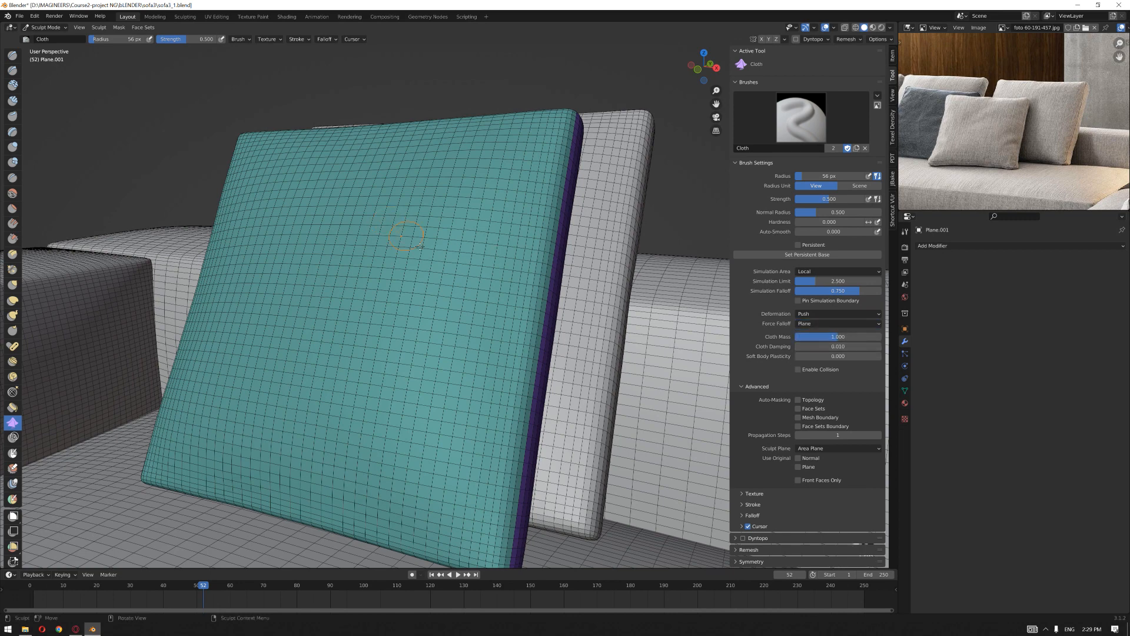
pyautogui.click(821, 314)
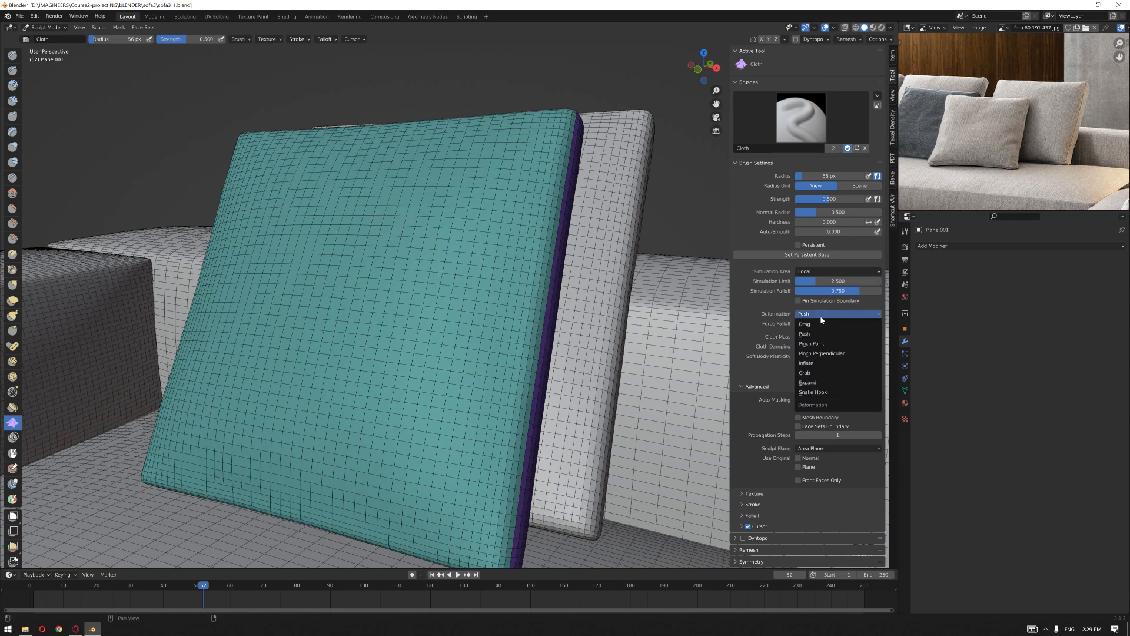
pyautogui.click(809, 373)
# Step: Pull small cloth wrinkles along both side edges of the front pillow with the Cloth brush
pyautogui.moveTo(545, 354); pyautogui.dragTo(516, 356)
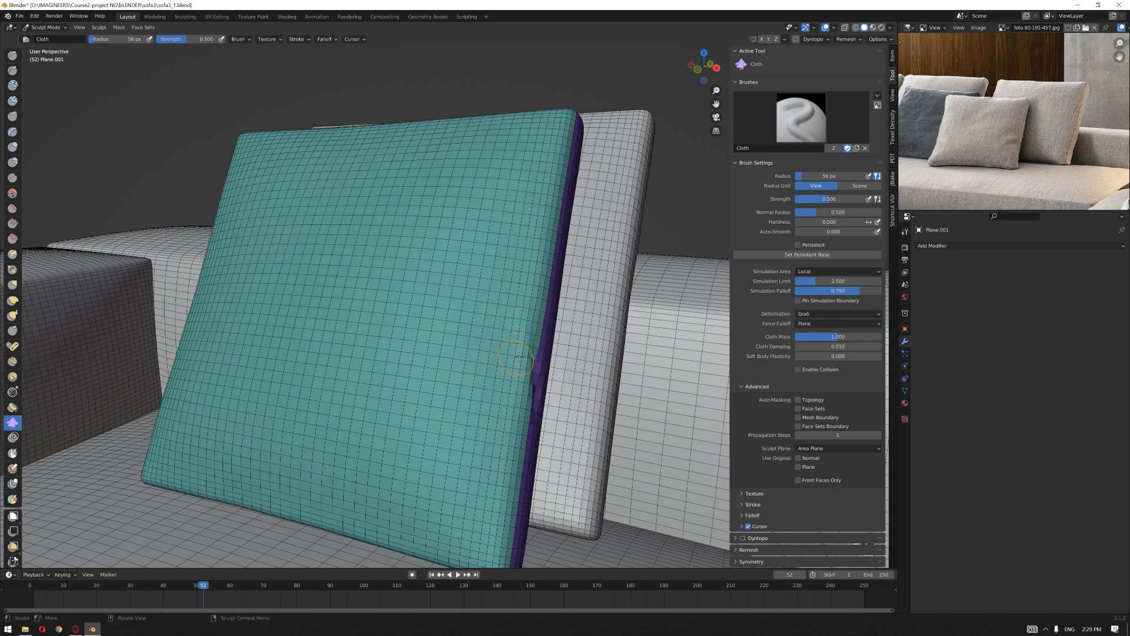
pyautogui.moveTo(562, 214); pyautogui.dragTo(526, 209)
pyautogui.moveTo(526, 183); pyautogui.dragTo(541, 236, button='middle')
pyautogui.moveTo(559, 244); pyautogui.dragTo(559, 259)
pyautogui.moveTo(222, 236); pyautogui.dragTo(300, 194, button='middle')
pyautogui.moveTo(262, 341); pyautogui.dragTo(283, 350)
pyautogui.moveTo(283, 349)
pyautogui.mouseDown(button='middle')
pyautogui.moveTo(300, 406)
pyautogui.moveTo(247, 353)
pyautogui.mouseUp(button='middle')
# Step: Return to Object Mode, shade the front pillow smooth and deselect it
pyautogui.click(46, 27)
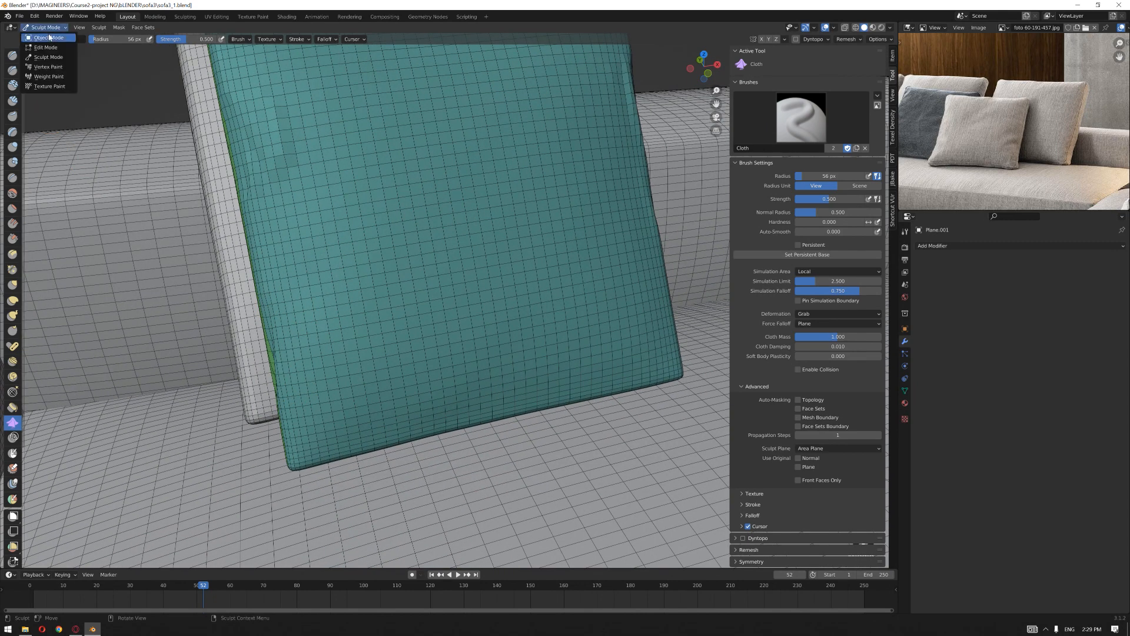
pyautogui.click(50, 38)
pyautogui.scroll(-2, 417, 185)
pyautogui.rightClick(455, 194)
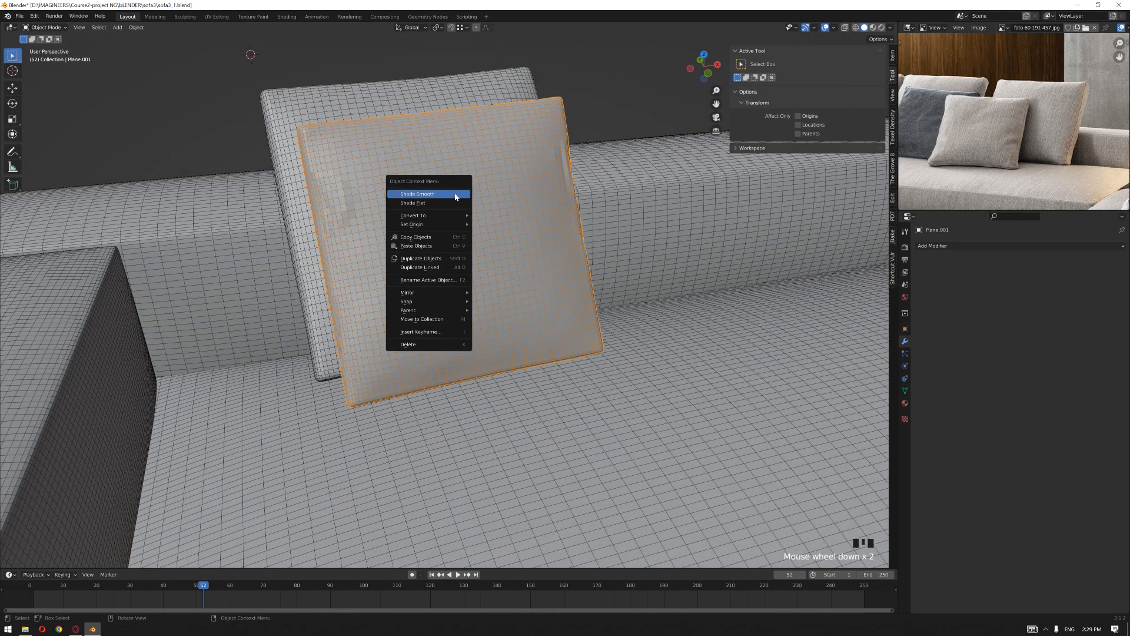
pyautogui.click(455, 194)
pyautogui.click(600, 131)
pyautogui.moveTo(600, 131); pyautogui.dragTo(560, 203, button='middle')
# Step: Turn off the wireframe overlay to inspect the two leaning pillows on the sofa
pyautogui.click(834, 28)
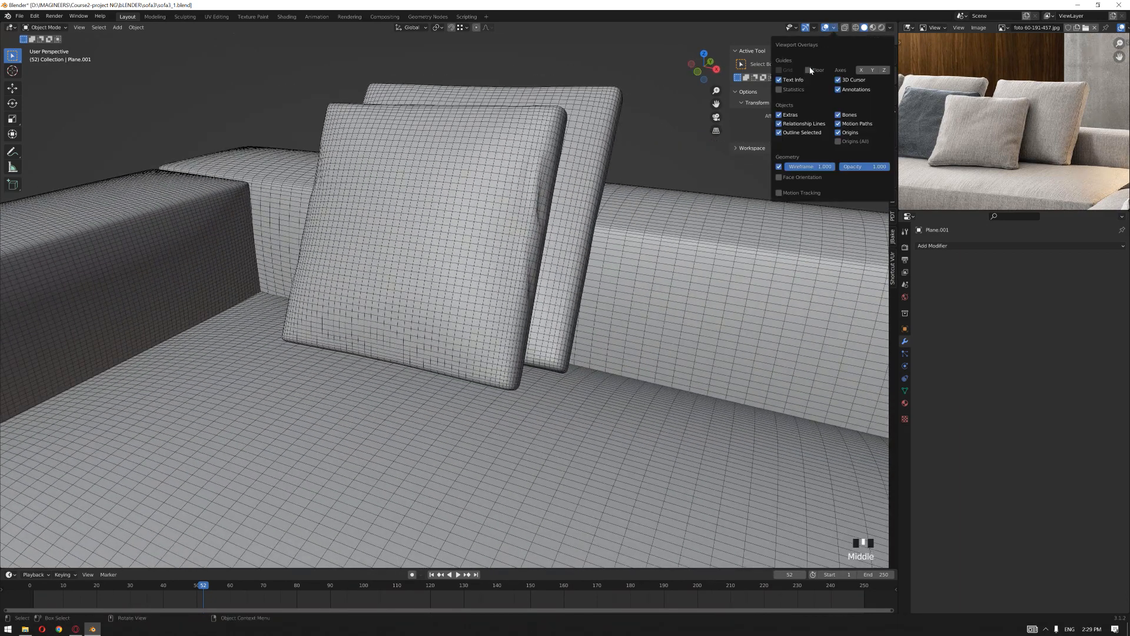
pyautogui.click(779, 168)
pyautogui.moveTo(704, 152); pyautogui.dragTo(504, 292, button='middle')
pyautogui.scroll(-3, 561, 238)
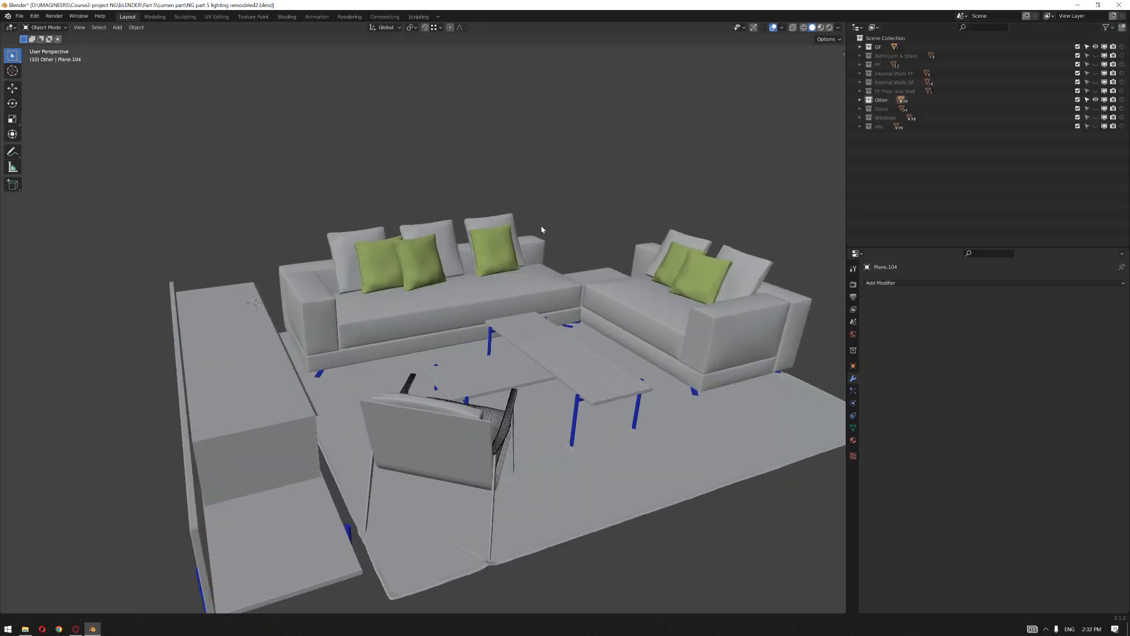
# Step: Turn on the wireframe overlay in the living-room scene and examine the meshes of the armchair, coffee tables, rug and sofas
pyautogui.scroll(4, 453, 267)
pyautogui.moveTo(471, 267); pyautogui.dragTo(430, 263, button='middle')
pyautogui.moveTo(527, 290); pyautogui.dragTo(752, 106, button='middle')
pyautogui.click(783, 28)
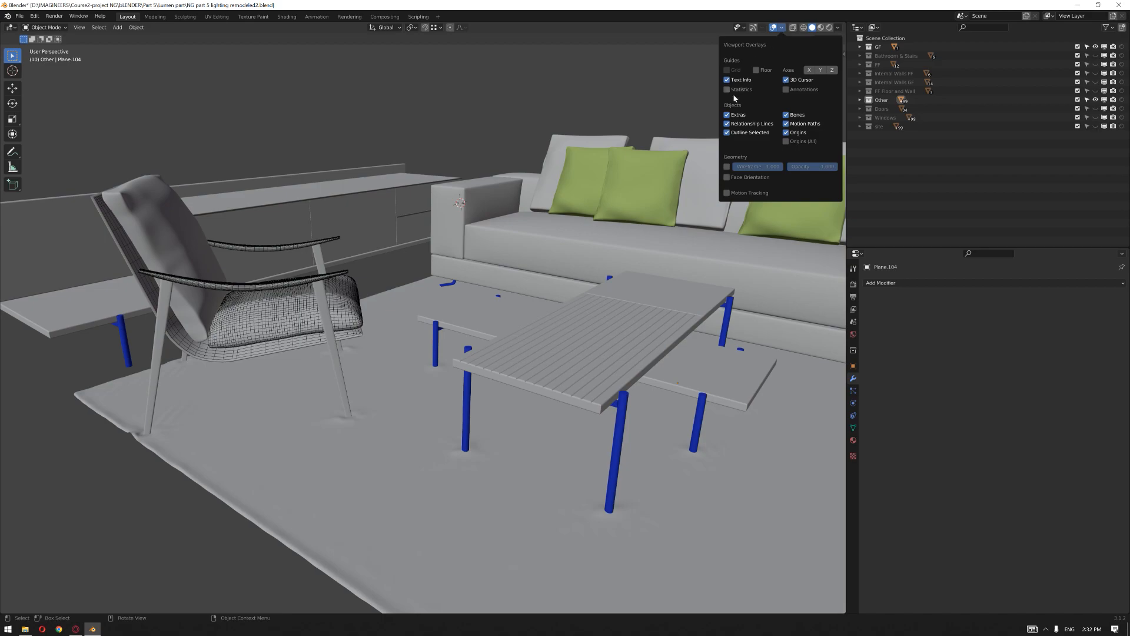
pyautogui.click(727, 167)
pyautogui.moveTo(506, 118); pyautogui.dragTo(570, 265, button='middle')
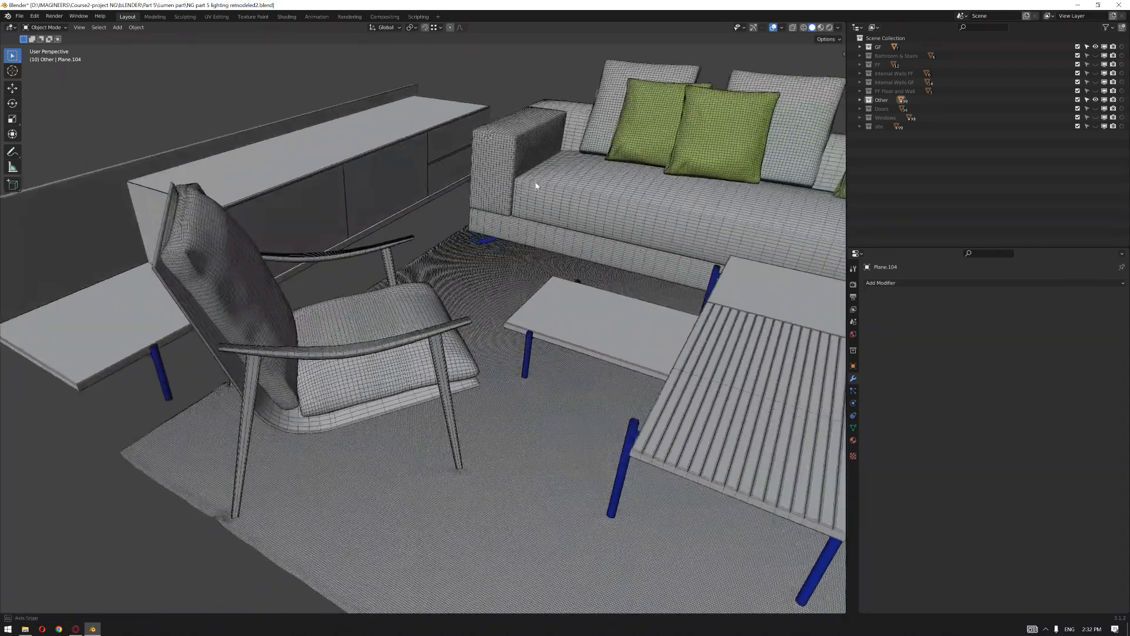
pyautogui.scroll(3, 570, 265)
pyautogui.moveTo(540, 228); pyautogui.dragTo(409, 304, button='middle')
pyautogui.moveTo(419, 296); pyautogui.dragTo(251, 335, button='middle')
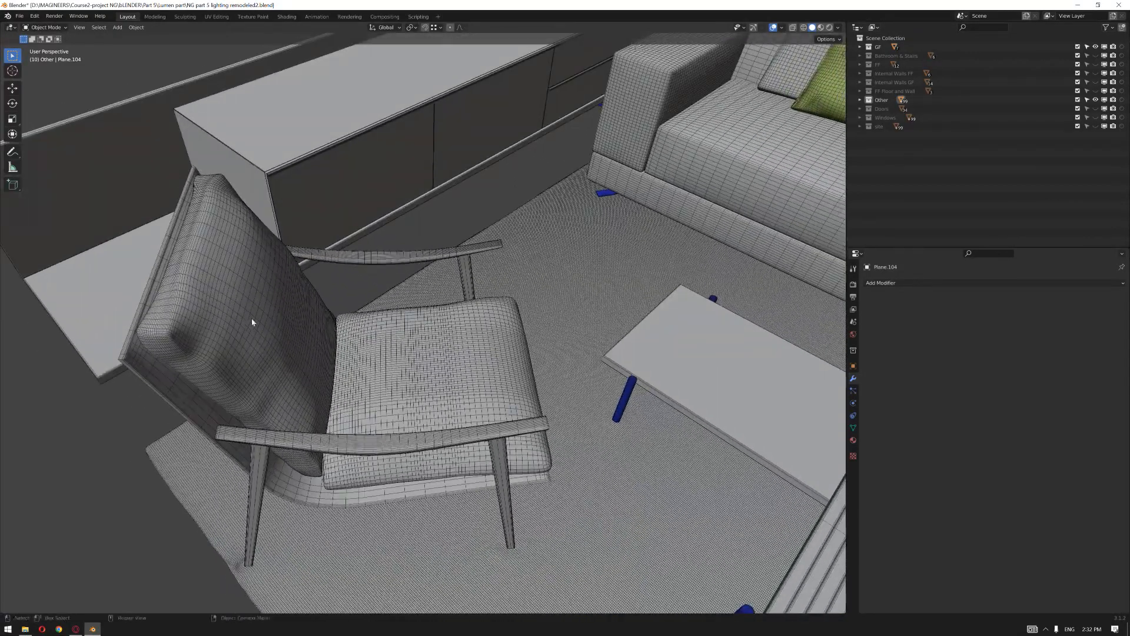
pyautogui.moveTo(470, 335); pyautogui.dragTo(463, 298, button='middle')
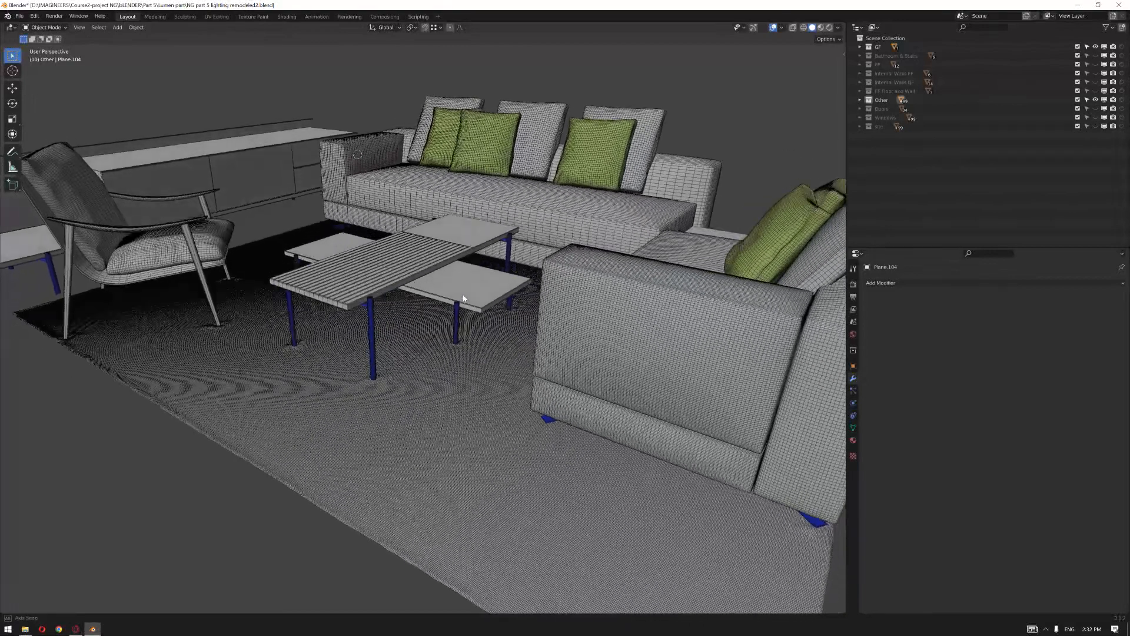